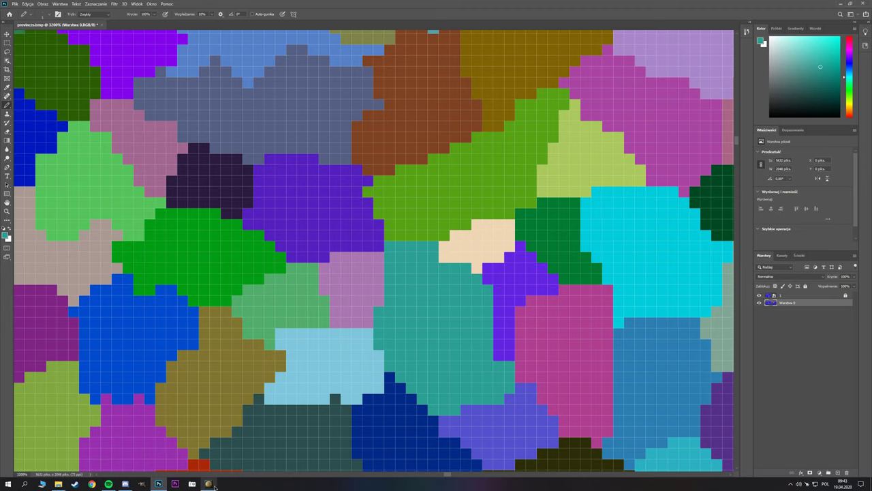
# Switch to the Hearts of Iron IV Nudge map and examine the province borders around the rivers near Warszawa.
pyautogui.click(209, 484)
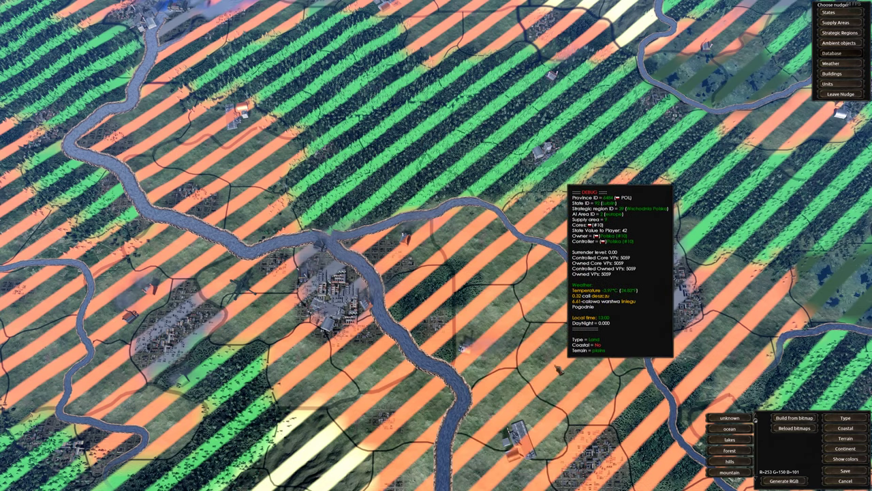
pyautogui.scroll(-5, 462, 328)
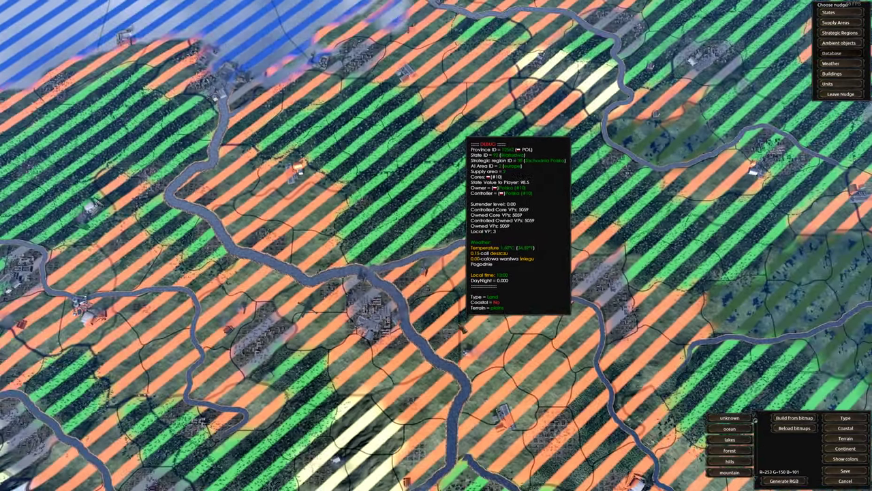
pyautogui.hotkey('alt', 'Tab')
pyautogui.click(209, 484)
pyautogui.scroll(5, 456, 334)
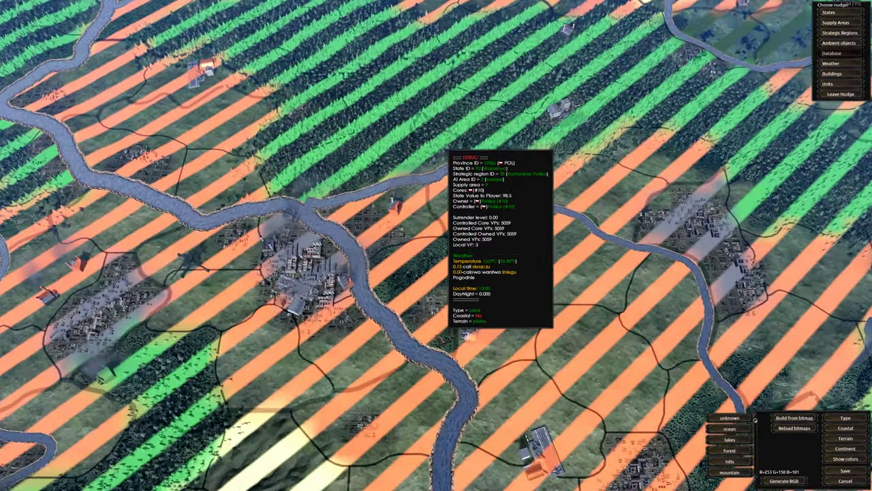
pyautogui.scroll(-3, 422, 313)
pyautogui.scroll(-3, 406, 124)
pyautogui.scroll(4, 395, 205)
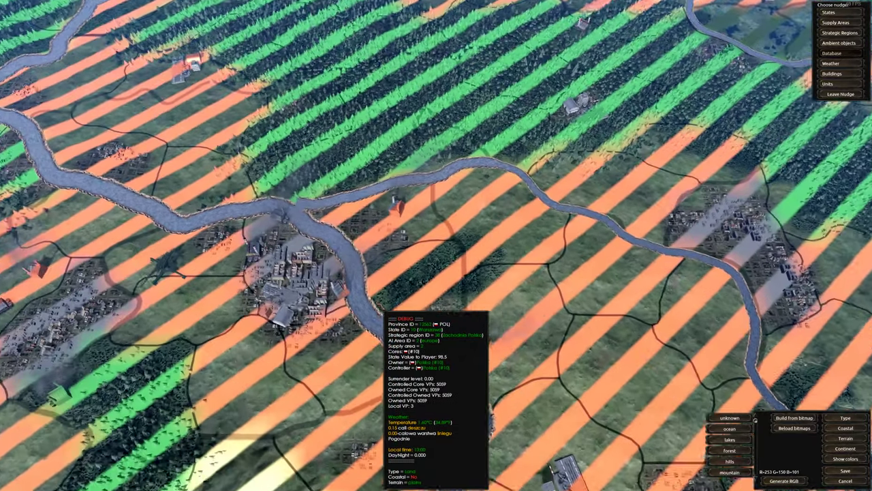
pyautogui.scroll(3, 385, 304)
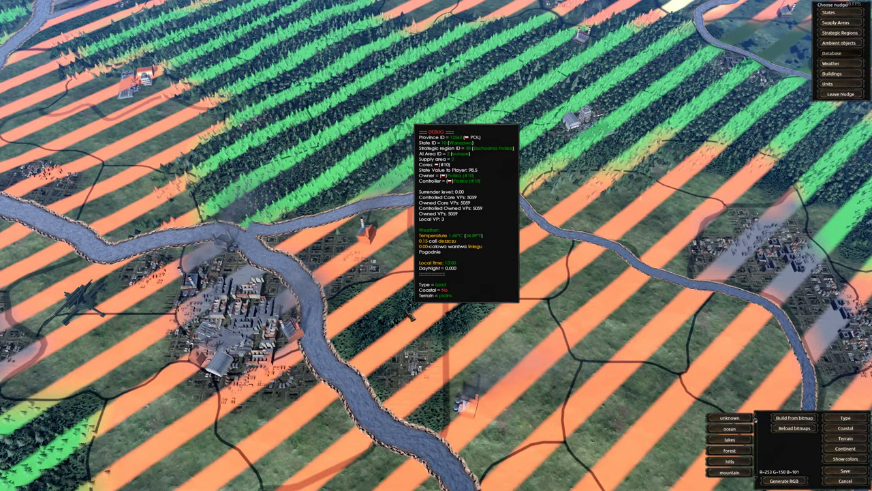
# Switch to Photoshop and toggle the visibility of layer 1 in provinces.bmp to compare its province layout with Warstwa 0.
pyautogui.hotkey('alt', 'Tab')
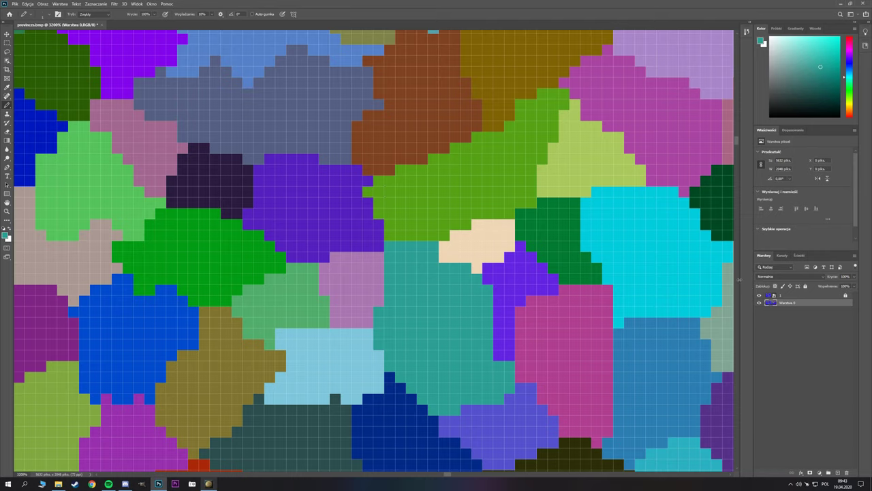
pyautogui.click(759, 298)
pyautogui.click(760, 298)
pyautogui.click(760, 301)
pyautogui.click(759, 300)
pyautogui.click(760, 300)
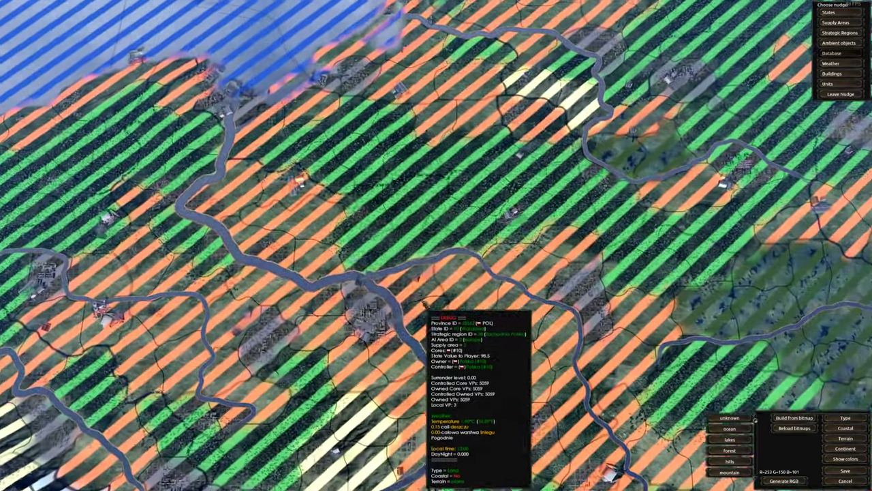
# Return to the Nudge map and examine the provinces east of Warszawa at several scales.
pyautogui.scroll(-2, 460, 287)
pyautogui.scroll(4, 443, 287)
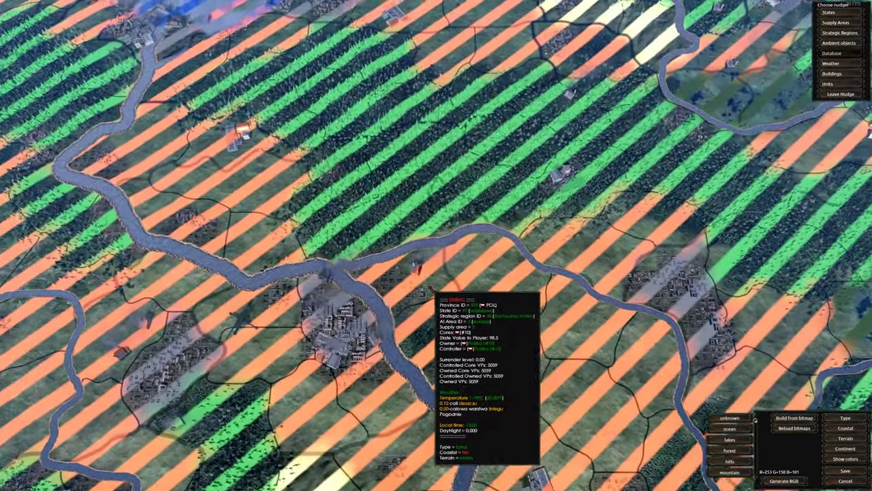
pyautogui.scroll(-3, 430, 293)
pyautogui.scroll(-3, 430, 300)
pyautogui.scroll(4, 425, 302)
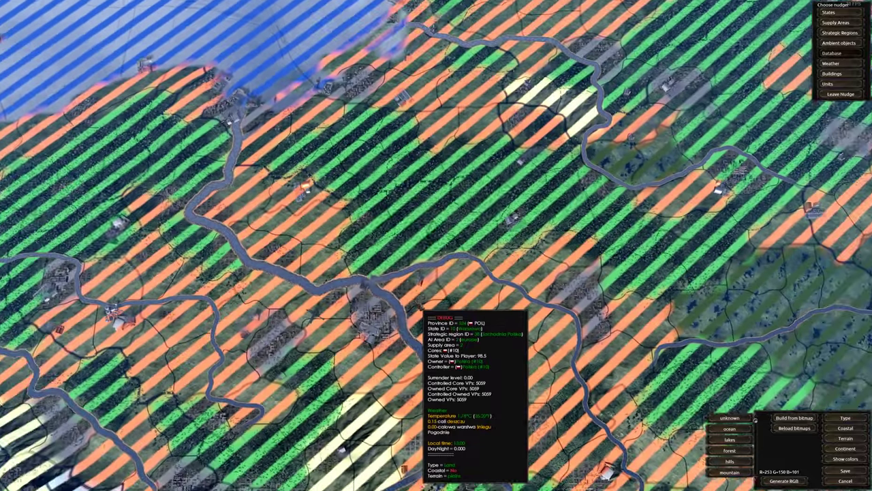
pyautogui.scroll(-2, 409, 315)
pyautogui.scroll(-3, 440, 308)
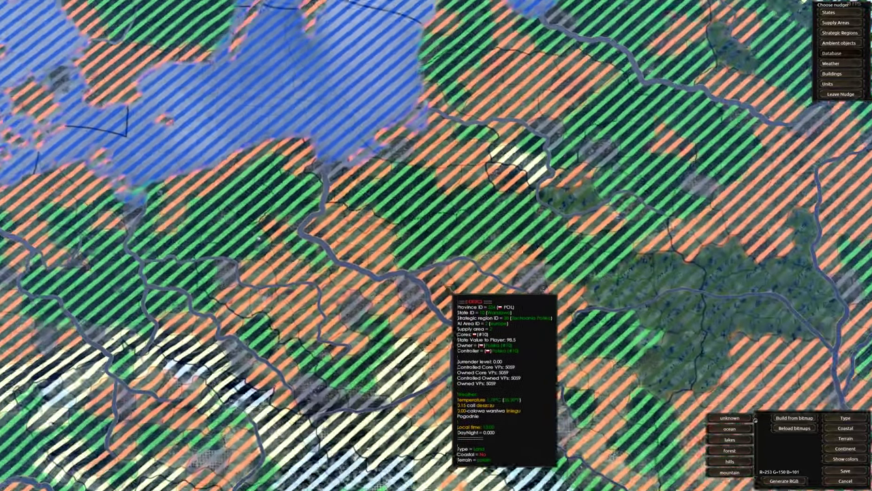
pyautogui.scroll(3, 454, 293)
pyautogui.scroll(2, 453, 293)
pyautogui.scroll(-4, 446, 263)
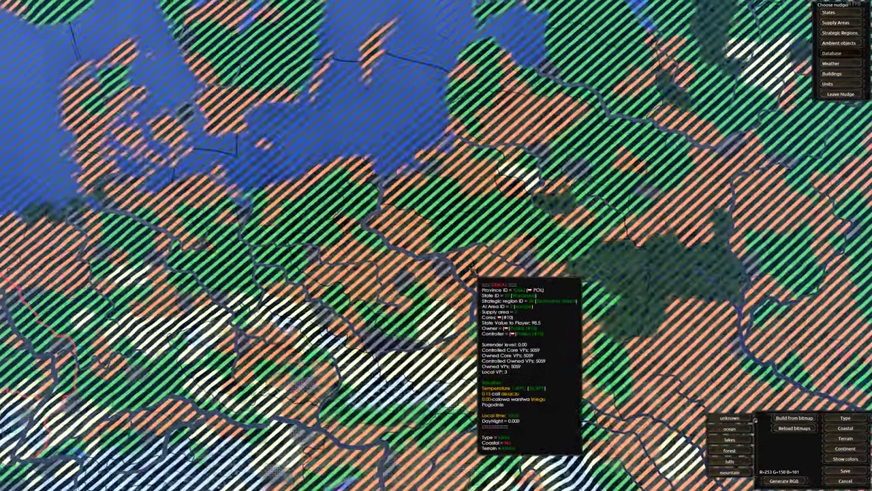
pyautogui.scroll(2, 467, 276)
pyautogui.scroll(4, 477, 280)
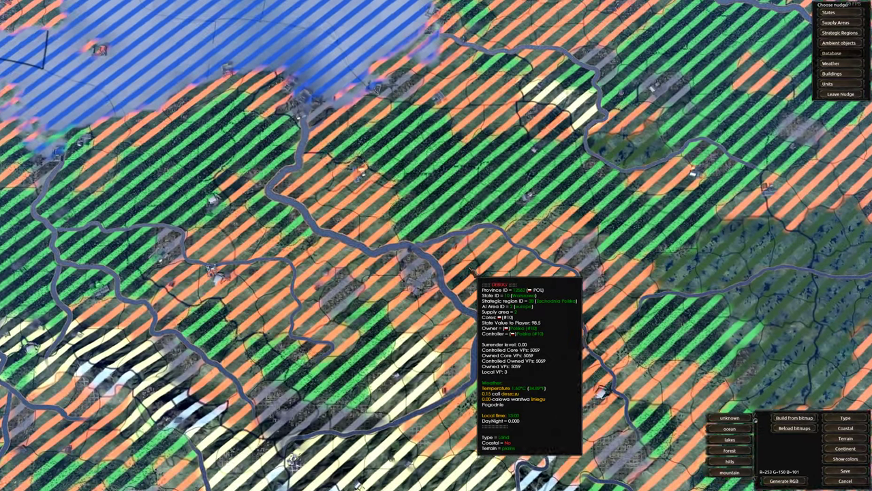
pyautogui.scroll(2, 477, 282)
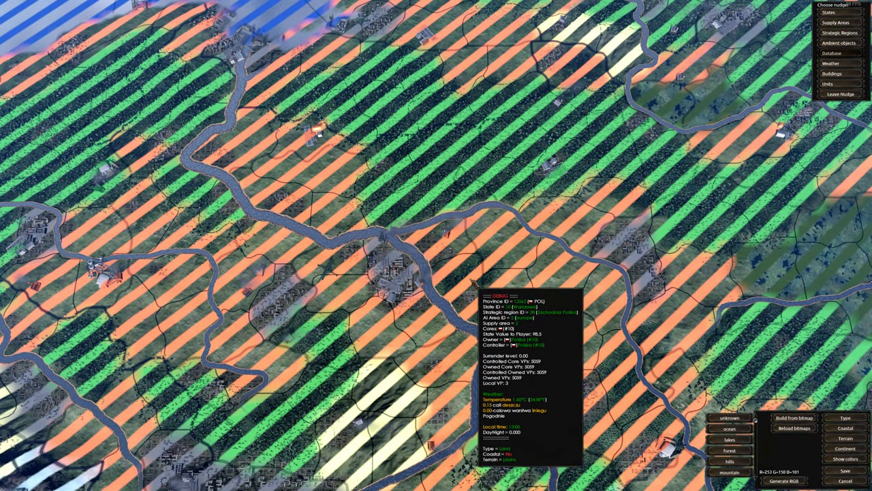
# Go back to provinces.bmp in Photoshop and compare the small central provinces on layer 1 with those on Warstwa 0.
pyautogui.press('super')
pyautogui.press('super')
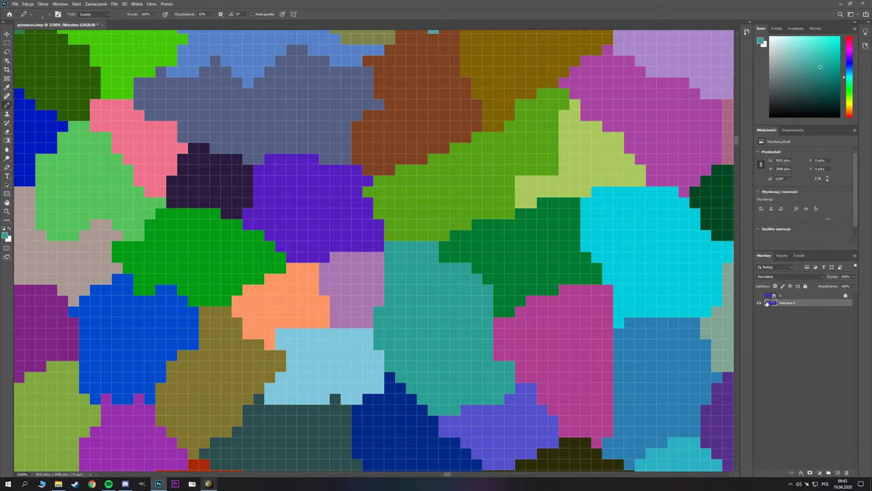
pyautogui.click(760, 294)
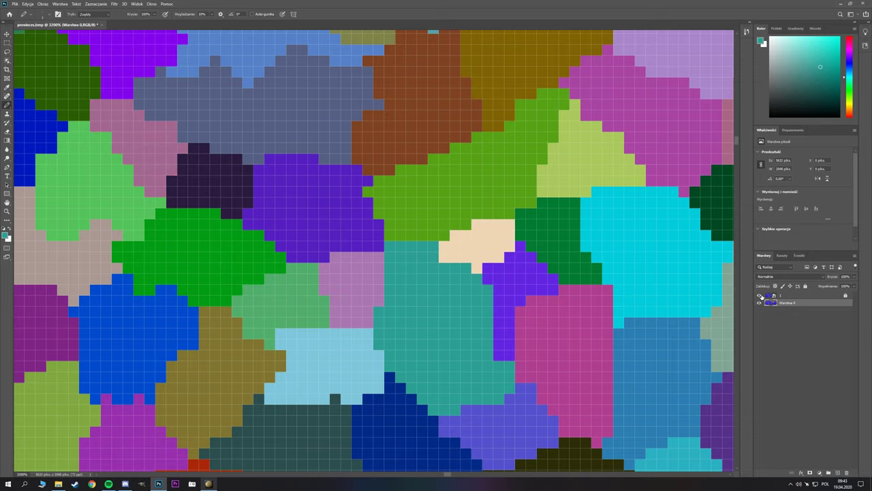
pyautogui.click(761, 295)
pyautogui.click(760, 295)
pyautogui.click(761, 295)
pyautogui.click(761, 295)
pyautogui.click(761, 295)
pyautogui.click(760, 295)
# Examine the river confluence and province debug details at Warszawa in the game, then match the area to provinces.bmp in Photoshop.
pyautogui.click(208, 484)
pyautogui.scroll(3, 501, 205)
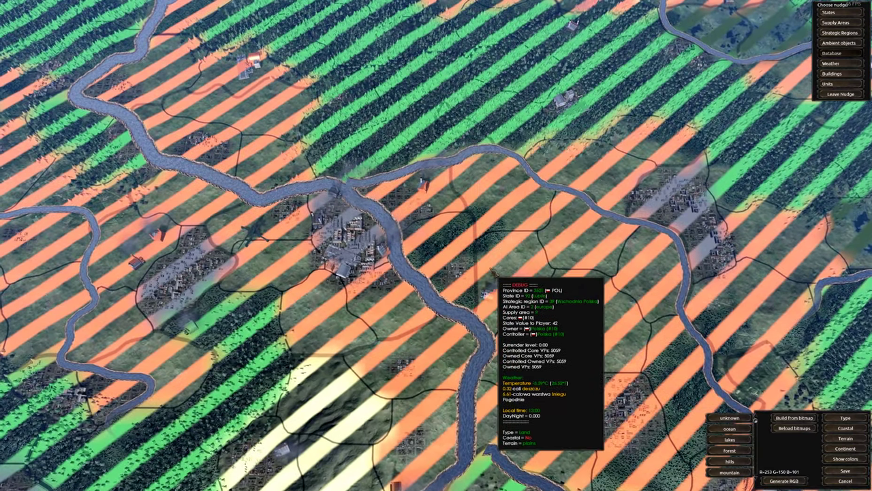
pyautogui.scroll(-3, 485, 249)
pyautogui.scroll(3, 450, 229)
pyautogui.scroll(-3, 435, 204)
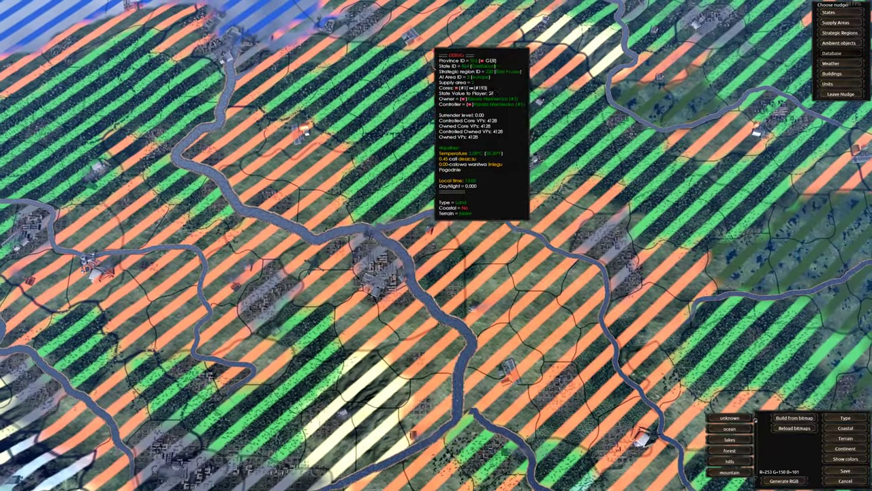
pyautogui.scroll(4, 412, 232)
pyautogui.scroll(-4, 451, 250)
pyautogui.scroll(3, 409, 278)
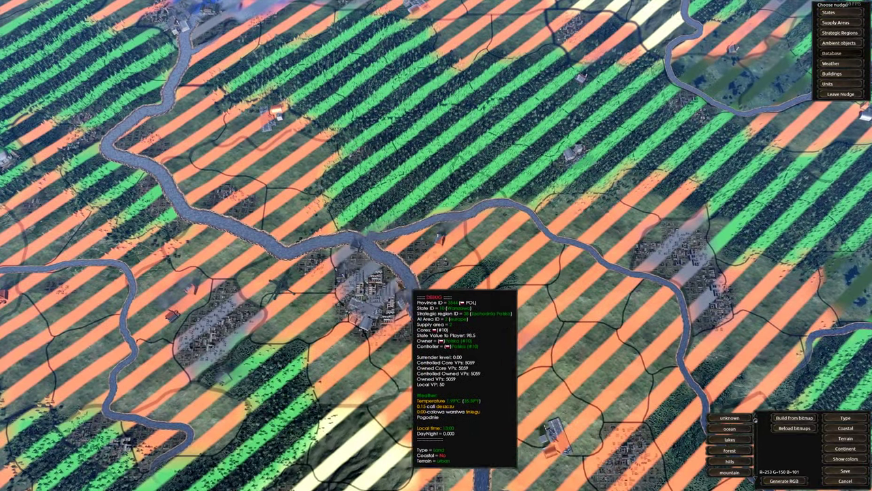
pyautogui.scroll(2, 412, 290)
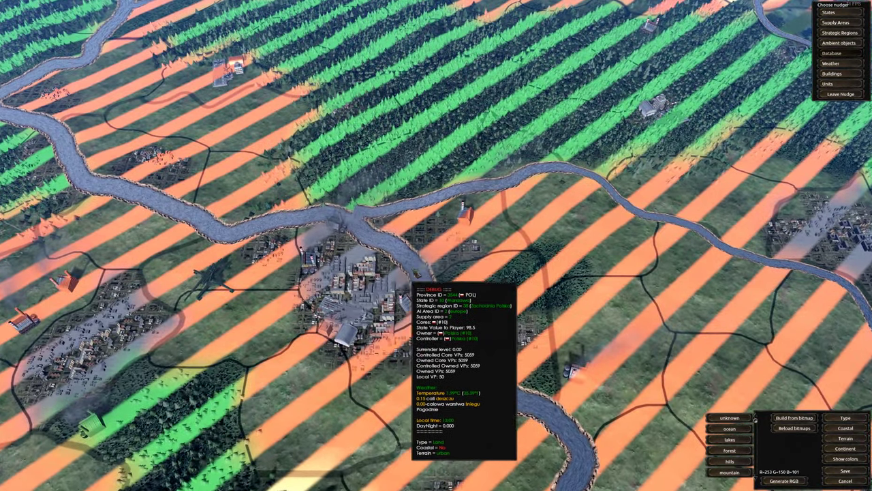
pyautogui.scroll(-3, 412, 289)
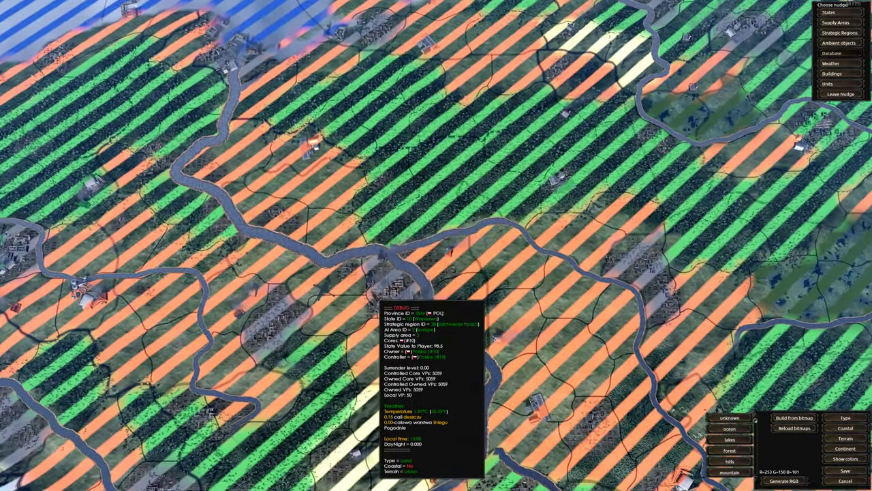
pyautogui.scroll(3, 375, 300)
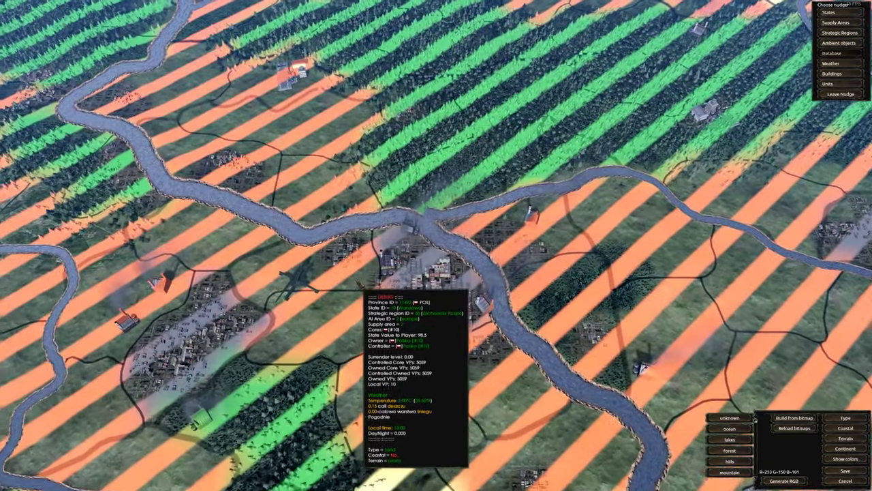
pyautogui.scroll(-2, 382, 290)
pyautogui.scroll(2, 477, 273)
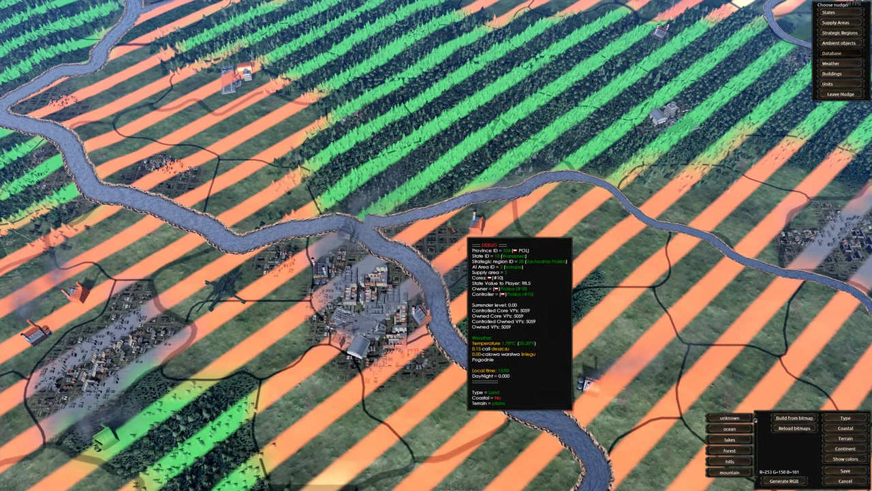
pyautogui.hotkey('alt', 'Tab')
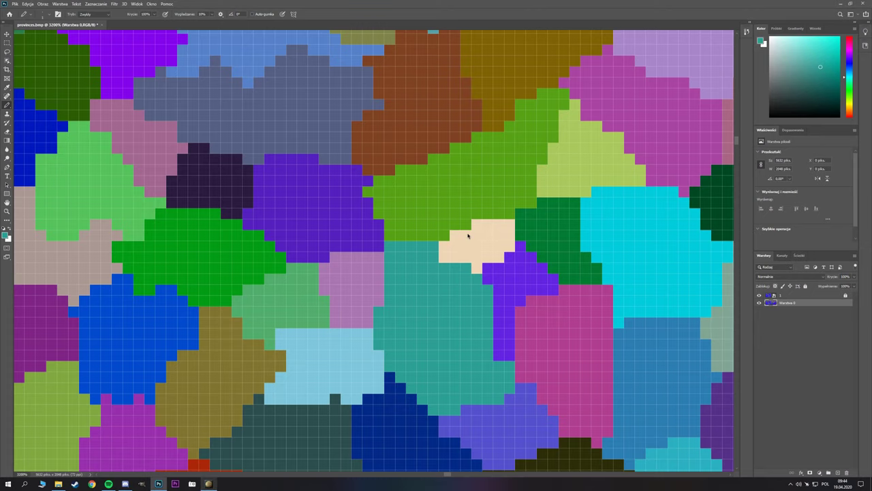
# Generate a new RGB colour in the game's Nudge database and set Photoshop's foreground colour to R 159, G 72, B 63.
pyautogui.hotkey('alt', 'Tab')
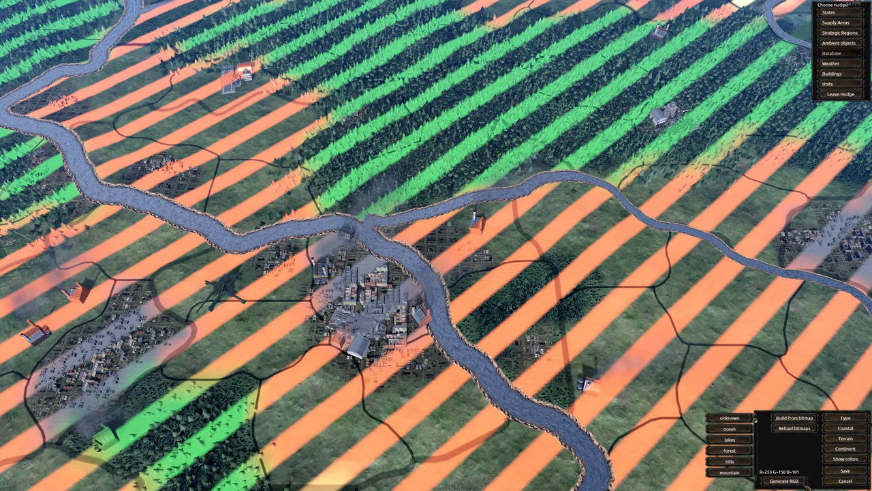
pyautogui.hotkey('alt', 'Tab')
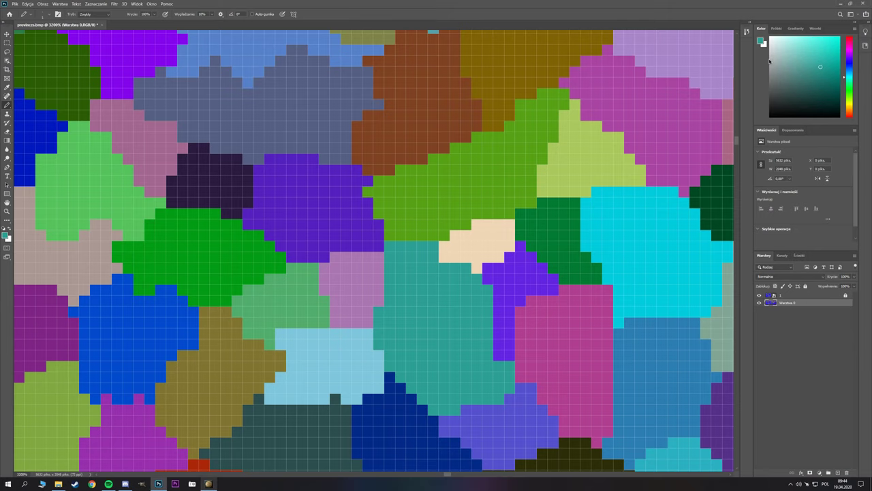
pyautogui.click(761, 41)
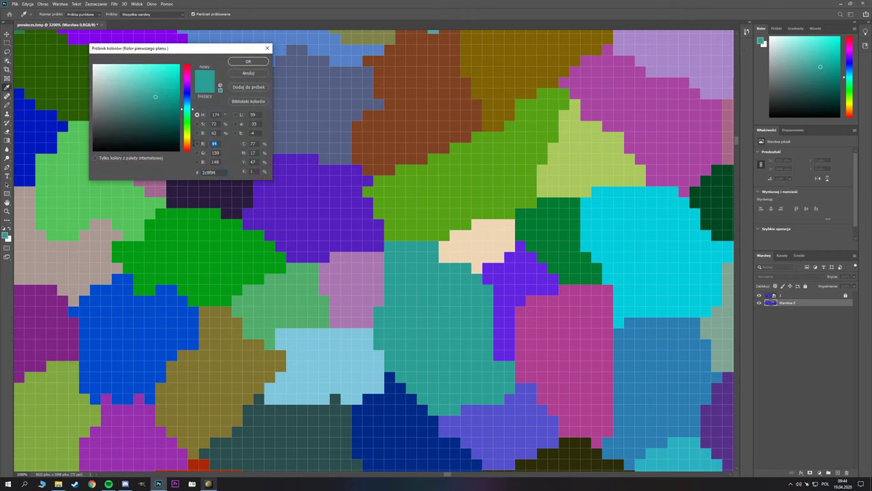
pyautogui.write('15')
pyautogui.click(199, 162)
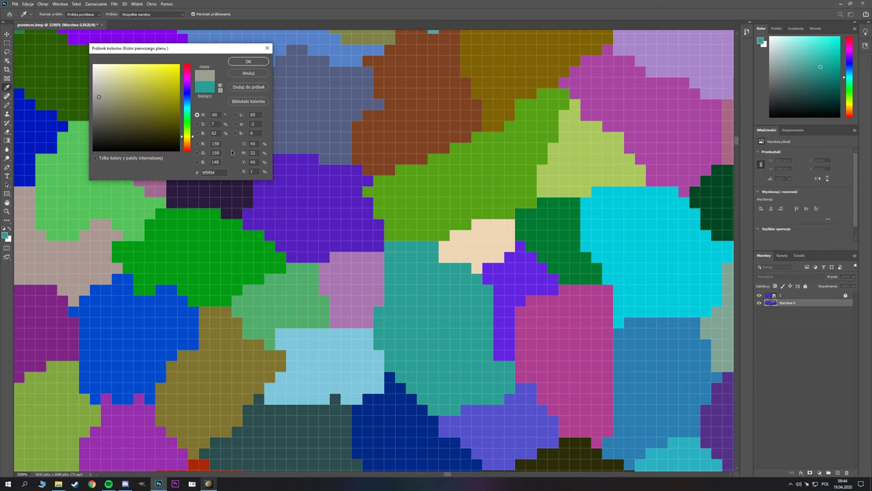
pyautogui.write('72')
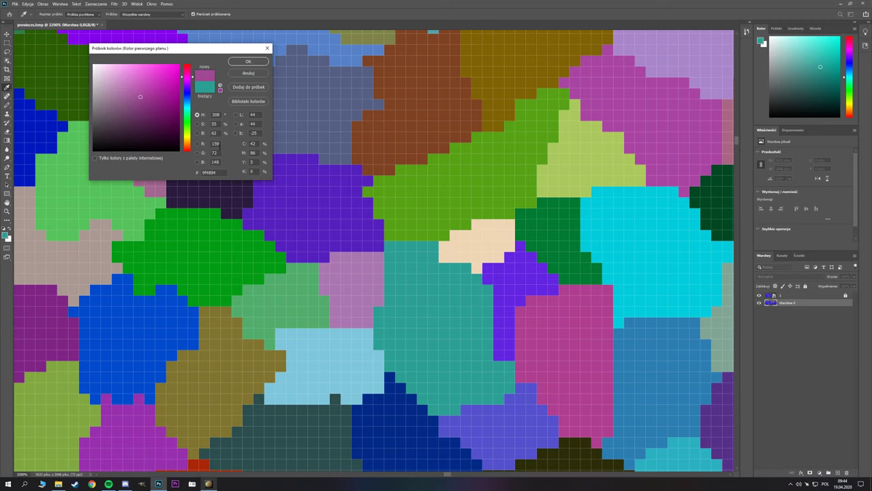
pyautogui.write('62')
pyautogui.click(240, 63)
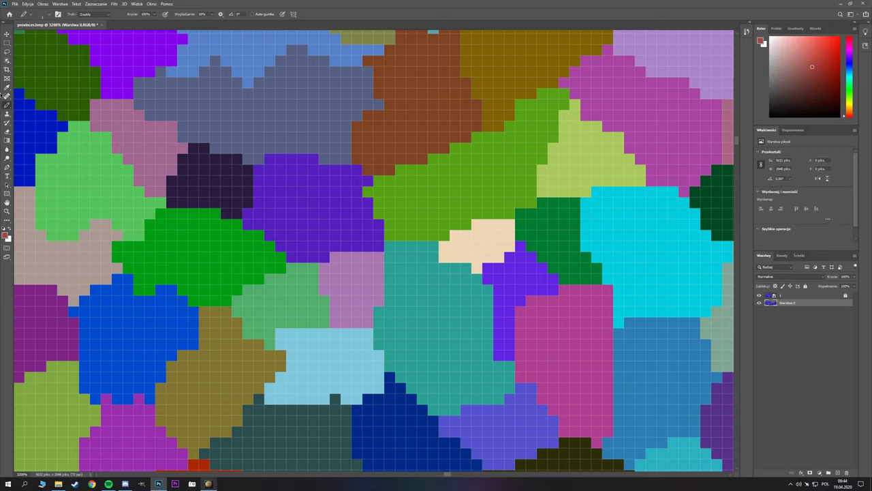
# Hide layer 1 and paint the small province beside the teal one on Warstwa 0 in the new colour, matching its shape on layer 1.
pyautogui.click(759, 295)
pyautogui.click(759, 296)
pyautogui.click(758, 295)
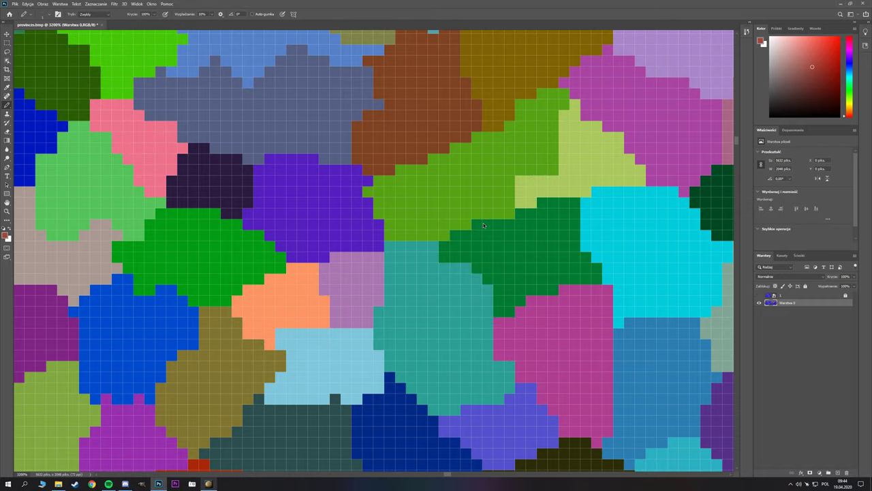
pyautogui.moveTo(491, 213)
pyautogui.mouseDown()
pyautogui.moveTo(491, 233)
pyautogui.moveTo(474, 257)
pyautogui.moveTo(470, 249)
pyautogui.moveTo(491, 246)
pyautogui.moveTo(491, 224)
pyautogui.moveTo(502, 239)
pyautogui.mouseUp()
pyautogui.click(759, 295)
pyautogui.click(759, 295)
pyautogui.click(477, 267)
pyautogui.click(759, 295)
pyautogui.click(759, 296)
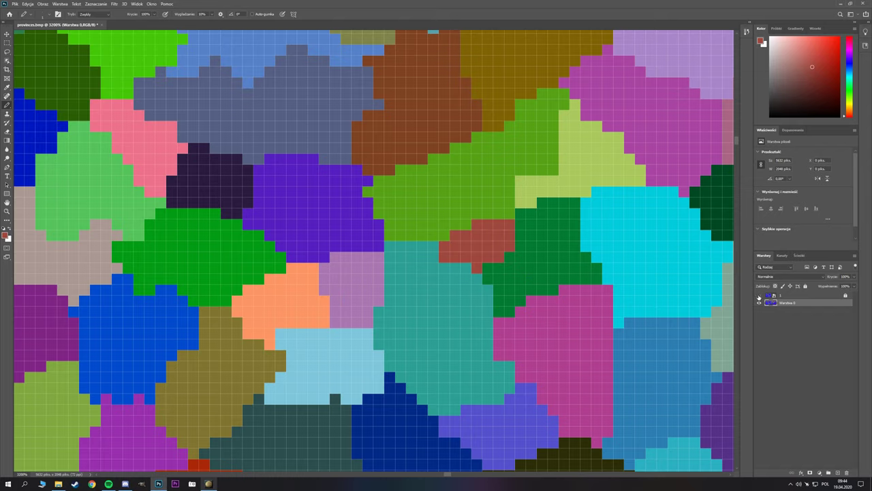
pyautogui.click(759, 295)
pyautogui.click(759, 296)
# Generate another RGB colour in the game's Nudge database and set Photoshop's foreground colour to R 152, G 76, B 135.
pyautogui.click(210, 483)
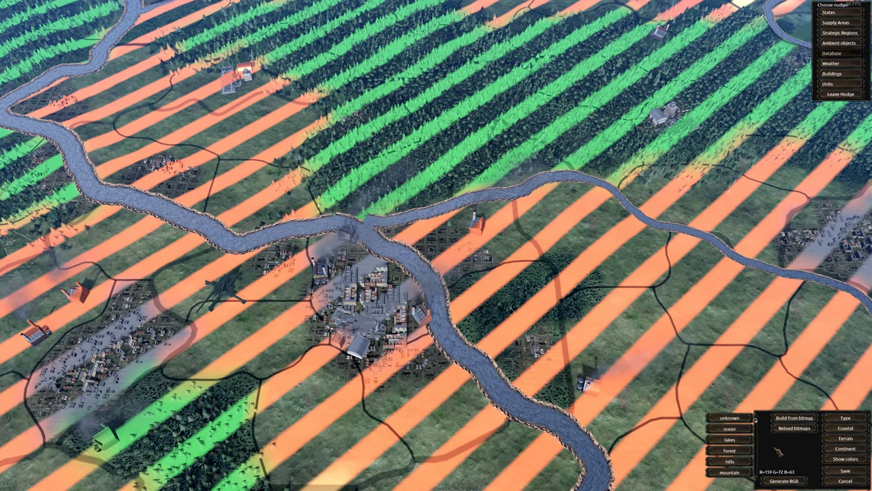
pyautogui.hotkey('alt', 'Tab')
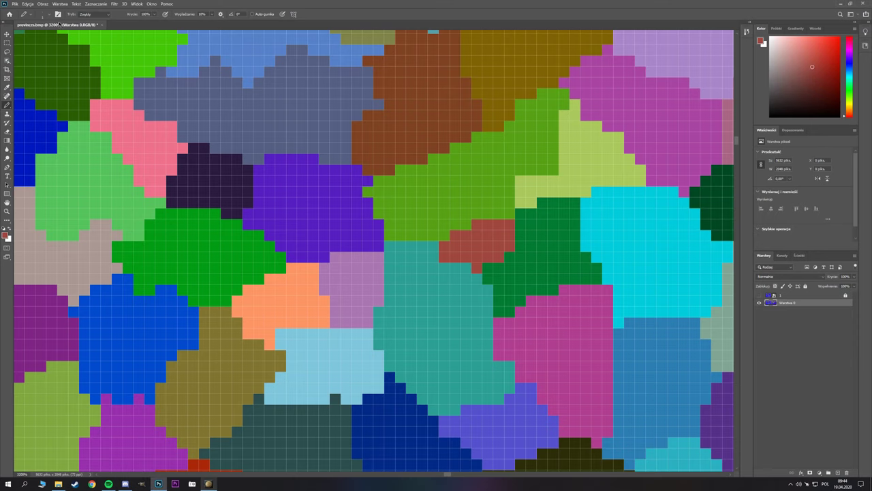
pyautogui.click(760, 42)
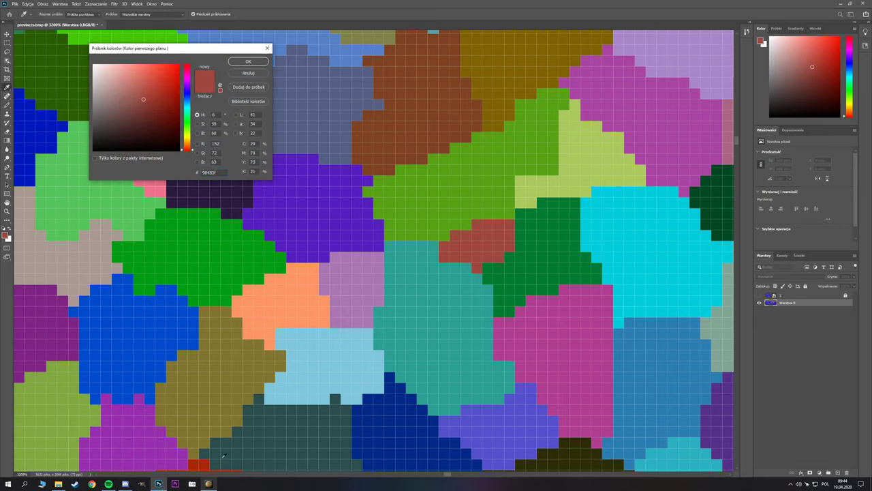
pyautogui.click(210, 483)
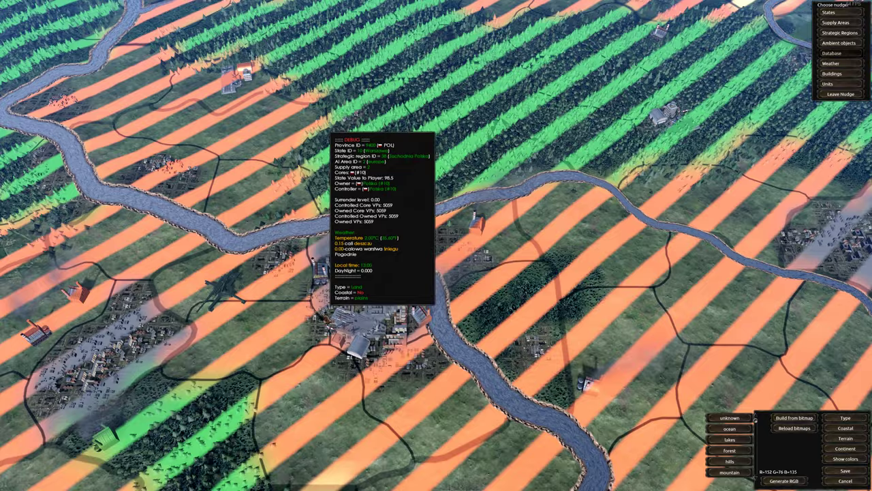
pyautogui.hotkey('alt', 'Tab')
pyautogui.doubleClick(216, 154)
pyautogui.write('76')
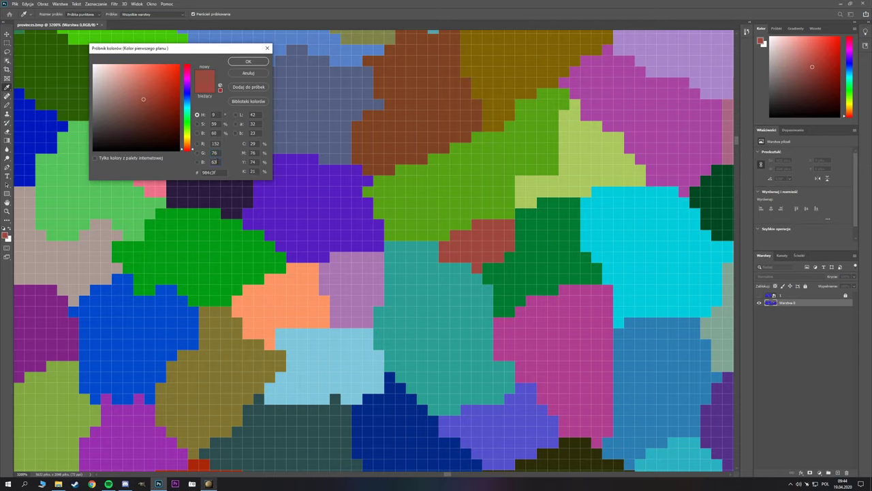
pyautogui.doubleClick(216, 162)
pyautogui.write('135')
pyautogui.click(209, 483)
pyautogui.hotkey('alt', 'Tab')
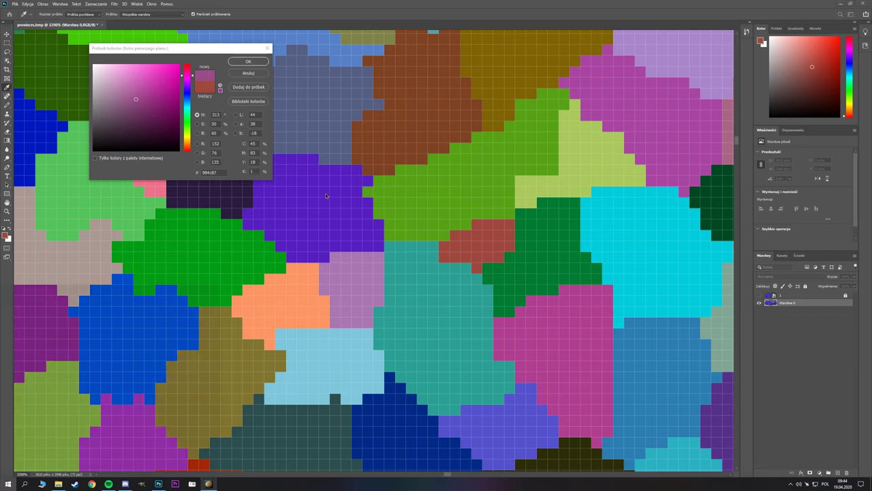
pyautogui.press('Return')
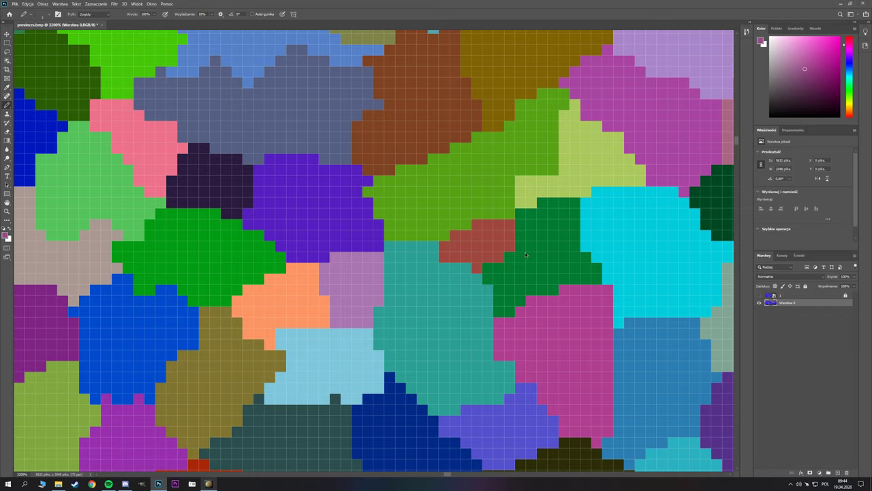
# Paint the new province between the red, teal, dark green and magenta ones on Warstwa 0, checking its shape against layer 1.
pyautogui.click(760, 295)
pyautogui.click(760, 296)
pyautogui.moveTo(488, 307)
pyautogui.mouseDown()
pyautogui.moveTo(510, 311)
pyautogui.moveTo(498, 298)
pyautogui.moveTo(521, 291)
pyautogui.moveTo(487, 270)
pyautogui.moveTo(505, 254)
pyautogui.mouseUp()
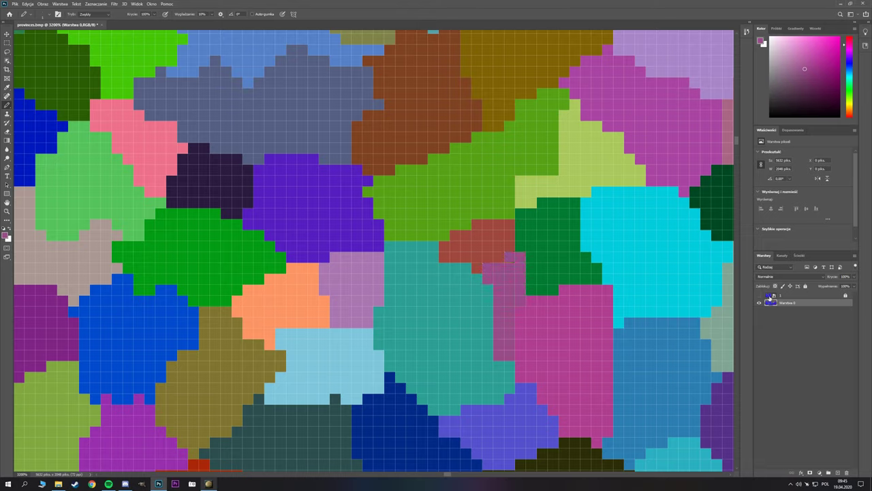
pyautogui.click(761, 295)
pyautogui.click(760, 295)
pyautogui.moveTo(506, 236)
pyautogui.mouseDown()
pyautogui.moveTo(526, 267)
pyautogui.moveTo(520, 273)
pyautogui.moveTo(569, 277)
pyautogui.moveTo(536, 272)
pyautogui.mouseUp()
pyautogui.click(760, 295)
pyautogui.click(760, 295)
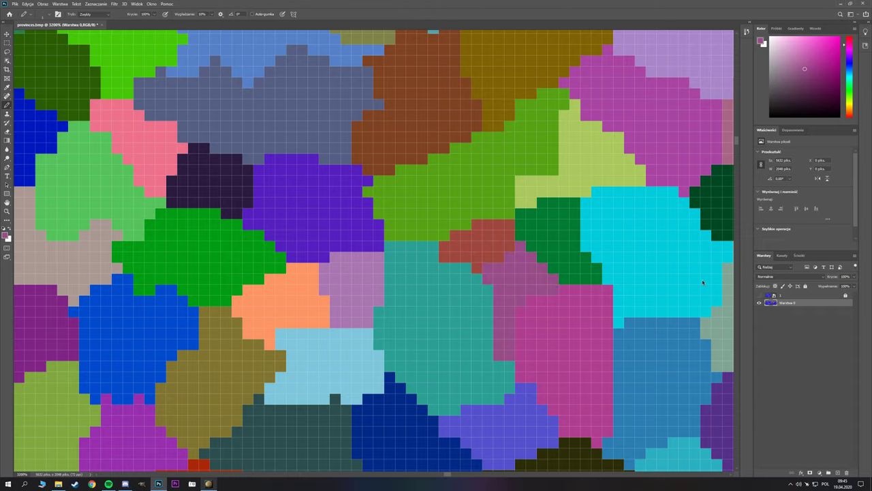
# Compare the repainted provinces on Warstwa 0 with layer 1 across the whole region by toggling layer 1's visibility.
pyautogui.scroll(-6, 514, 294)
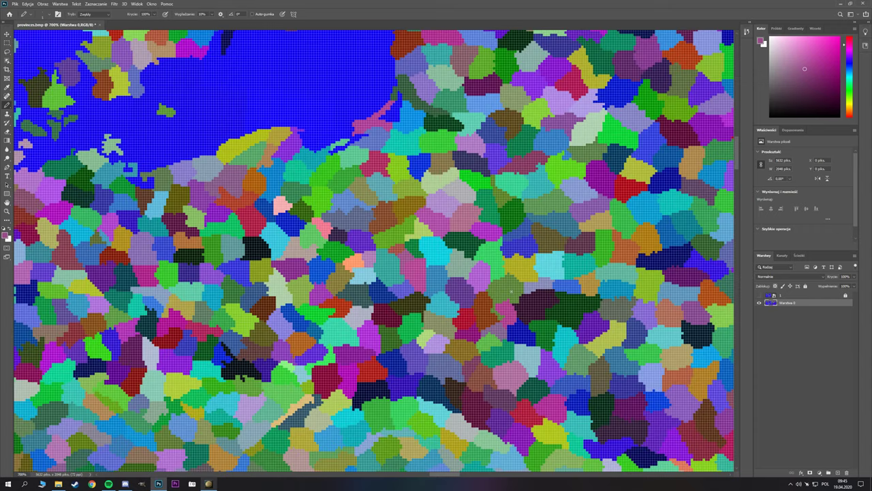
pyautogui.click(761, 295)
pyautogui.click(760, 295)
pyautogui.click(761, 295)
pyautogui.click(761, 296)
pyautogui.click(761, 295)
pyautogui.click(761, 295)
pyautogui.click(761, 295)
pyautogui.click(761, 295)
pyautogui.click(761, 295)
pyautogui.click(760, 295)
pyautogui.click(761, 295)
pyautogui.click(760, 295)
pyautogui.click(760, 295)
pyautogui.click(760, 295)
pyautogui.click(760, 295)
pyautogui.click(760, 295)
pyautogui.click(760, 295)
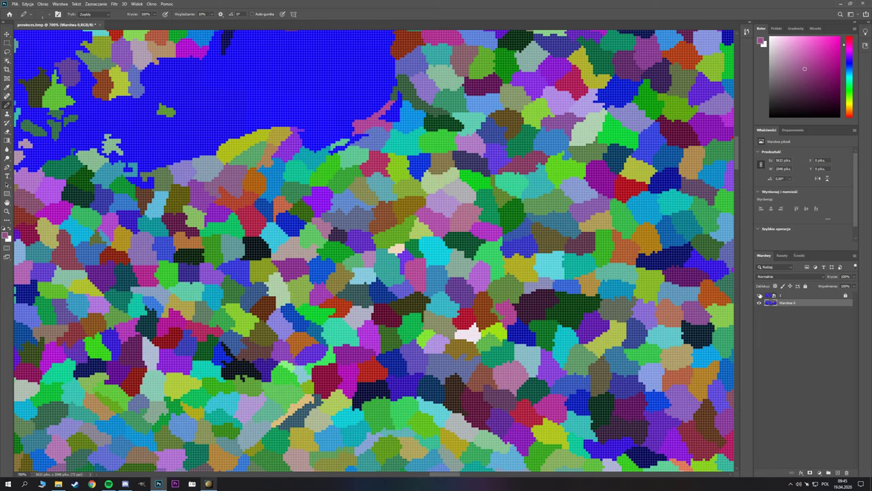
pyautogui.click(761, 295)
pyautogui.click(761, 295)
pyautogui.click(760, 296)
pyautogui.click(760, 295)
pyautogui.click(760, 295)
pyautogui.click(761, 295)
pyautogui.click(760, 295)
pyautogui.click(761, 295)
pyautogui.click(760, 295)
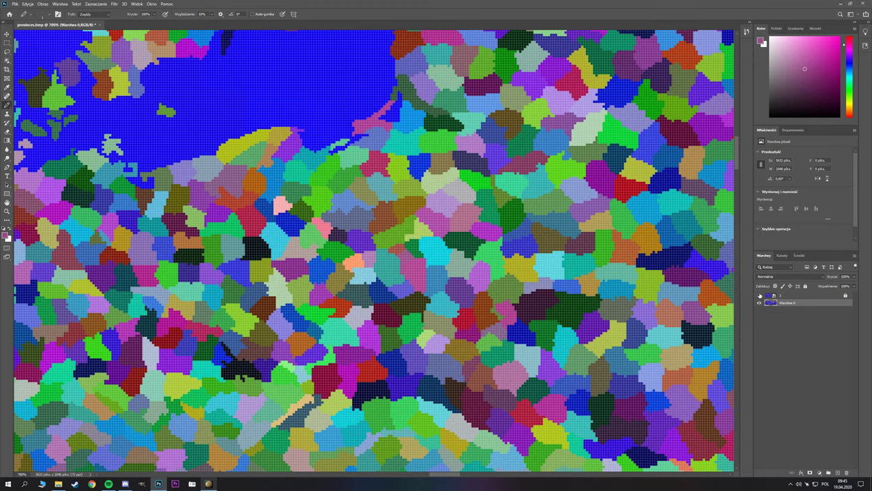
pyautogui.click(109, 484)
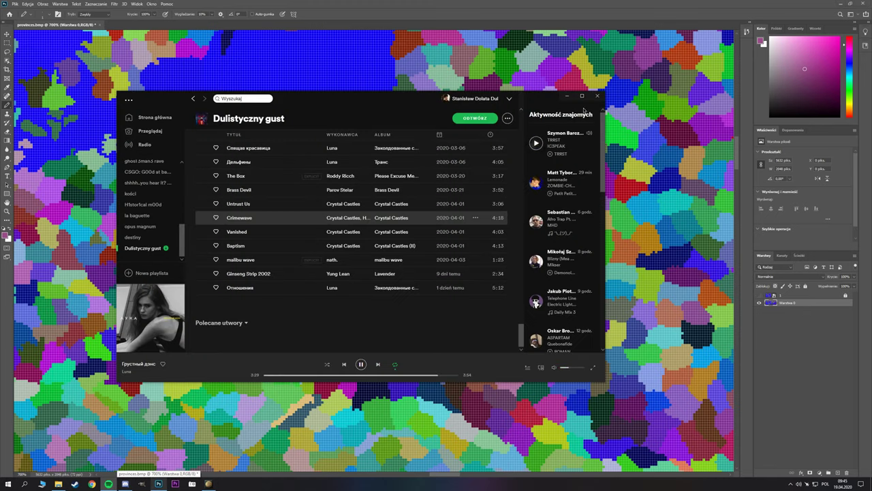
pyautogui.click(566, 96)
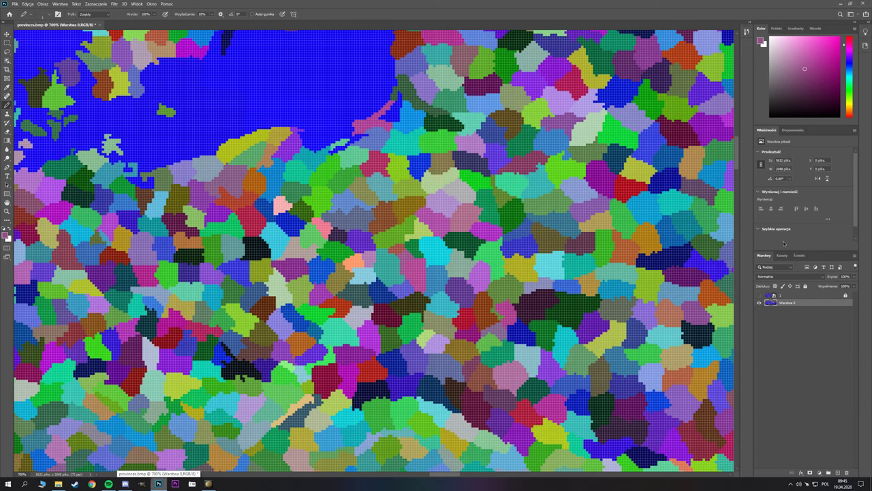
# Unlock and delete layer 1 so only Warstwa 0 is left, and reduce the Photoshop window to show the desktop.
pyautogui.rightClick(800, 295)
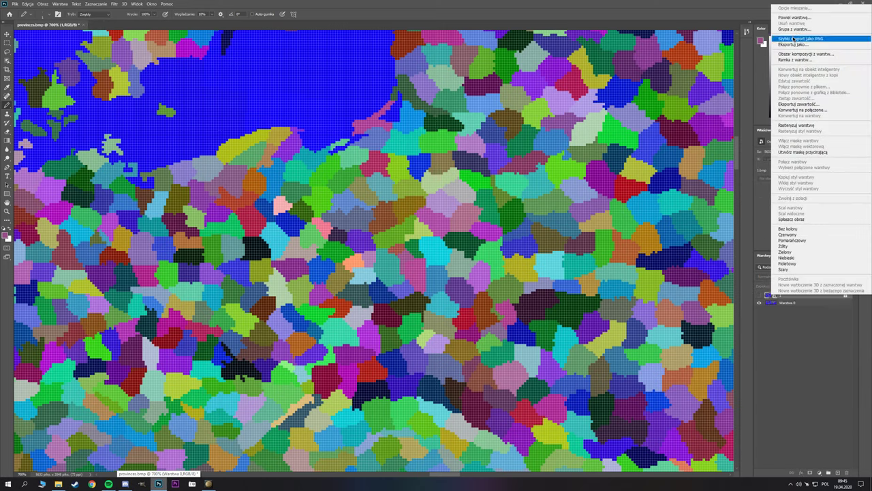
pyautogui.click(846, 297)
pyautogui.click(845, 297)
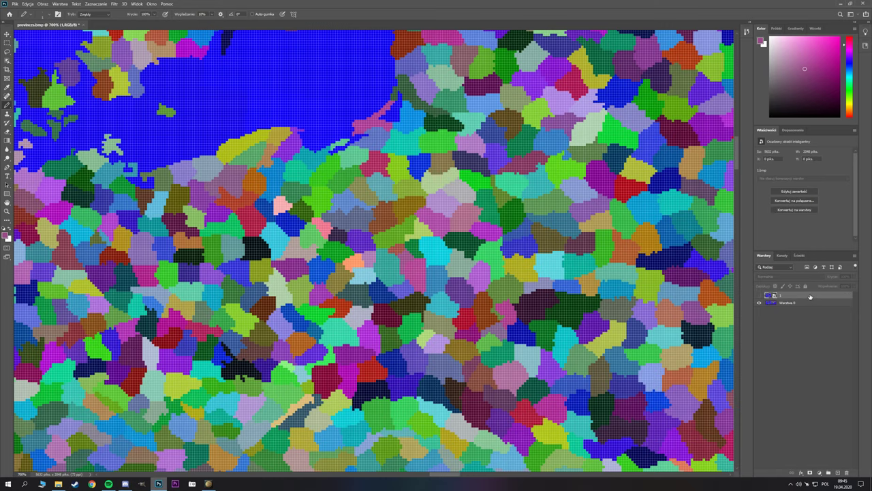
pyautogui.click(851, 4)
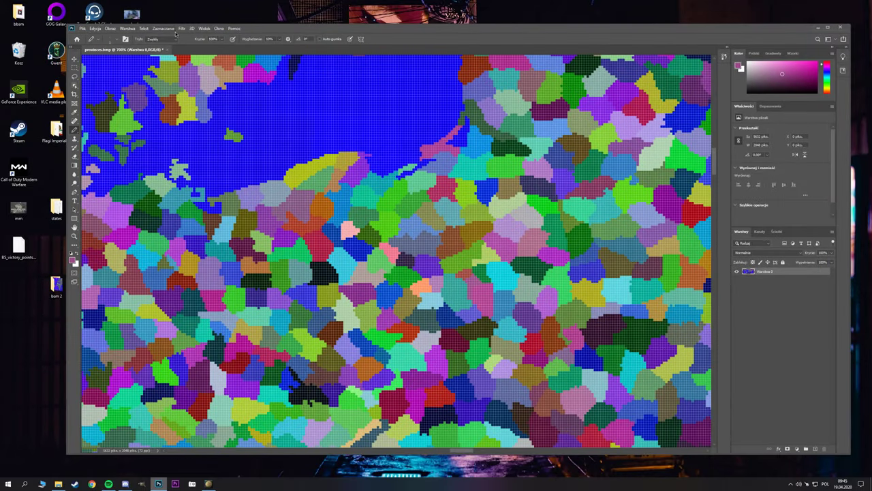
pyautogui.moveTo(270, 32); pyautogui.dragTo(396, 37)
pyautogui.click(209, 33)
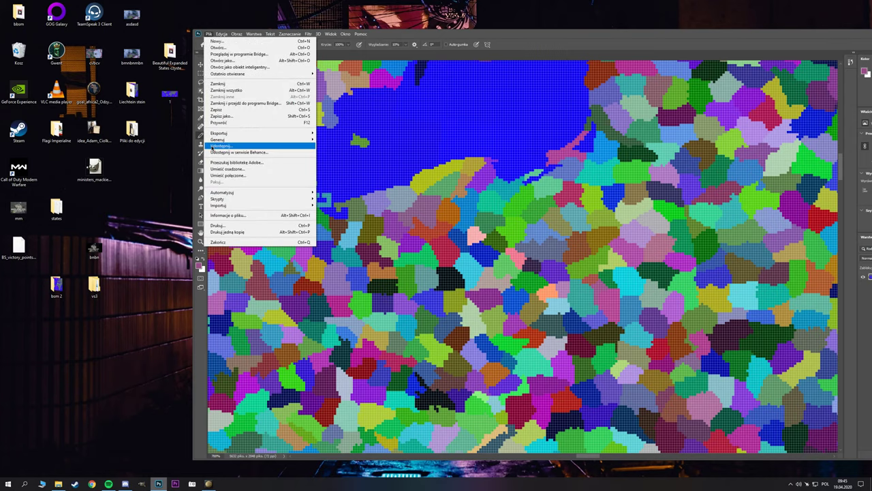
pyautogui.click(224, 119)
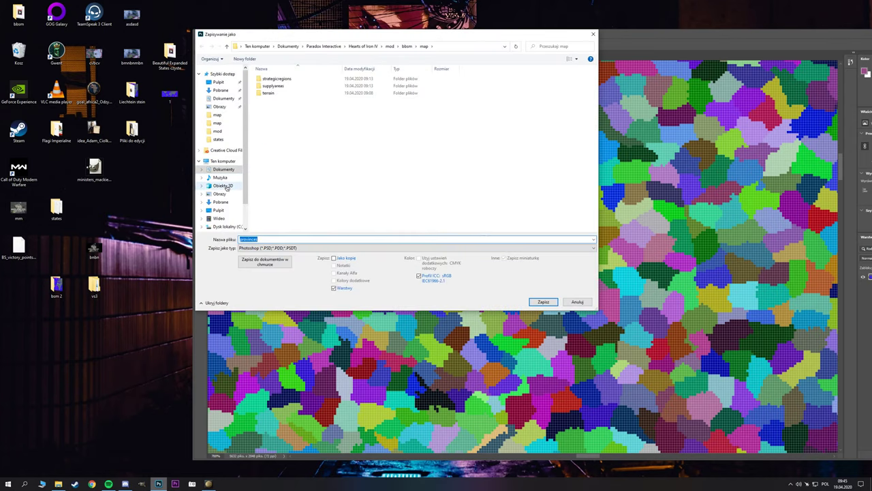
pyautogui.click(216, 211)
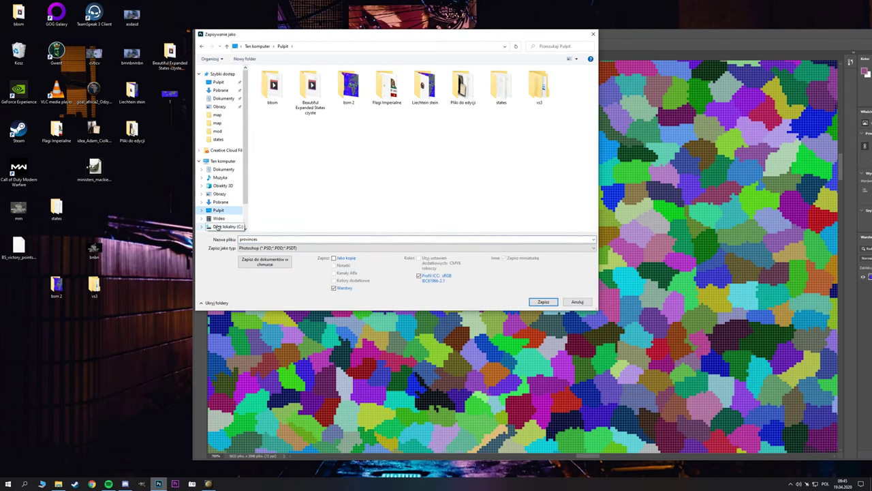
pyautogui.click(543, 302)
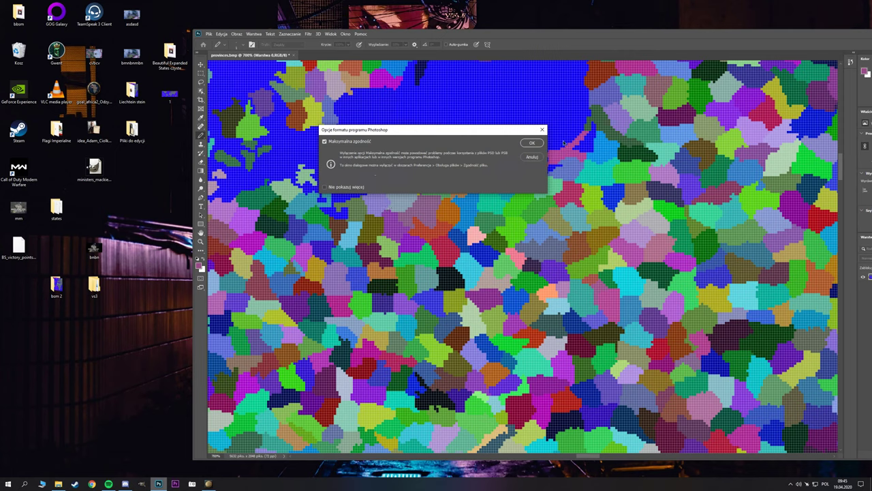
pyautogui.click(542, 129)
pyautogui.click(208, 34)
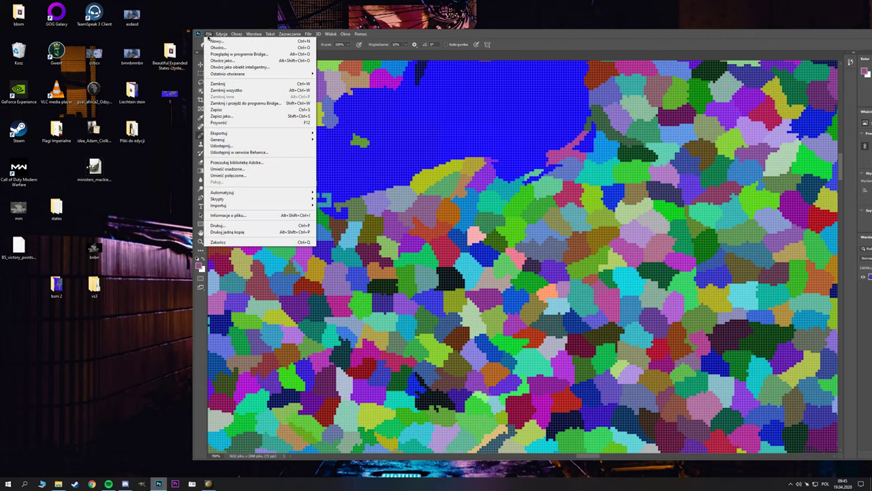
# Save the map to the desktop (Pulpit) as provinces in BMP format, using the Windows file format and 24-bit depth.
pyautogui.moveTo(391, 35); pyautogui.dragTo(338, 37)
pyautogui.hotkey('ctrl', '-')
pyautogui.hotkey('ctrl', '-')
pyautogui.hotkey('ctrl', '-')
pyautogui.hotkey('ctrl', '-')
pyautogui.hotkey('ctrl', '-')
pyautogui.hotkey('ctrl', '-')
pyautogui.hotkey('ctrl', '-')
pyautogui.hotkey('ctrl', '-')
pyautogui.hotkey('ctrl', '-')
pyautogui.hotkey('ctrl', '-')
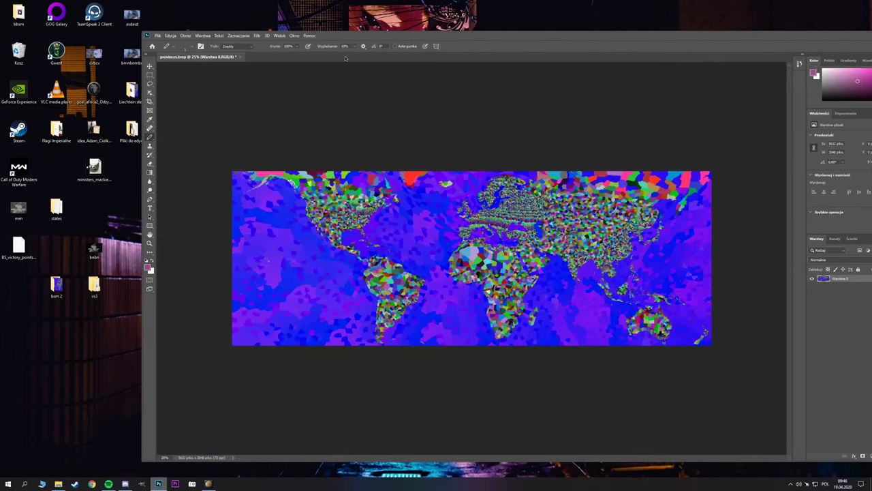
pyautogui.click(157, 36)
pyautogui.click(184, 119)
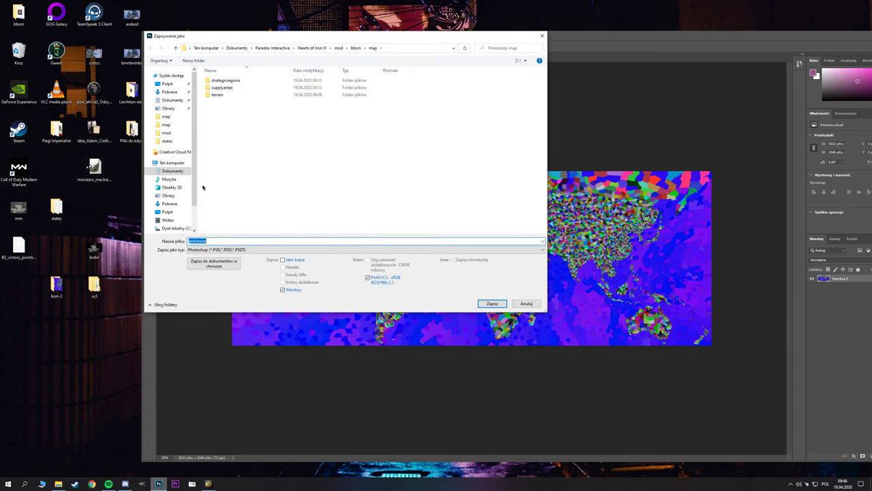
pyautogui.click(168, 212)
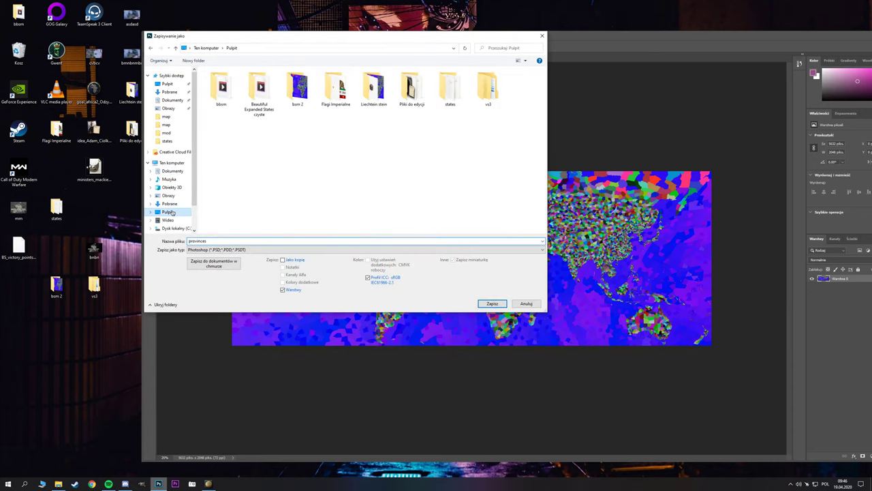
pyautogui.click(250, 249)
pyautogui.click(268, 267)
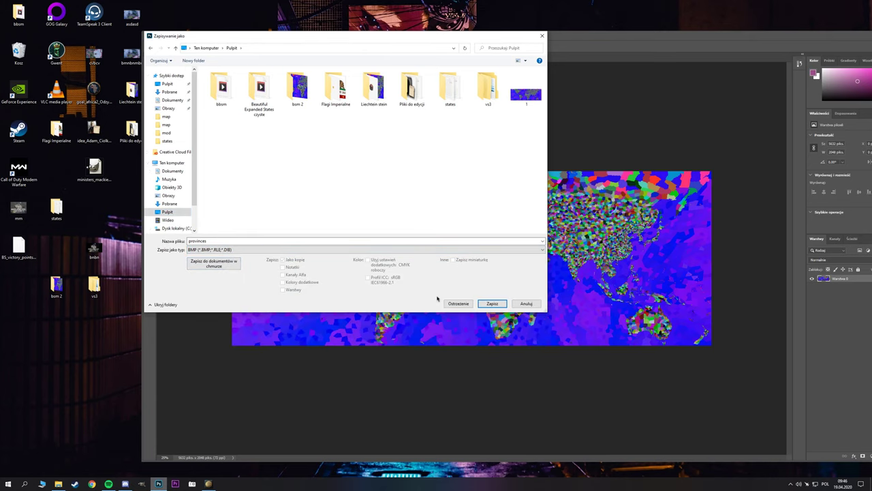
pyautogui.click(492, 304)
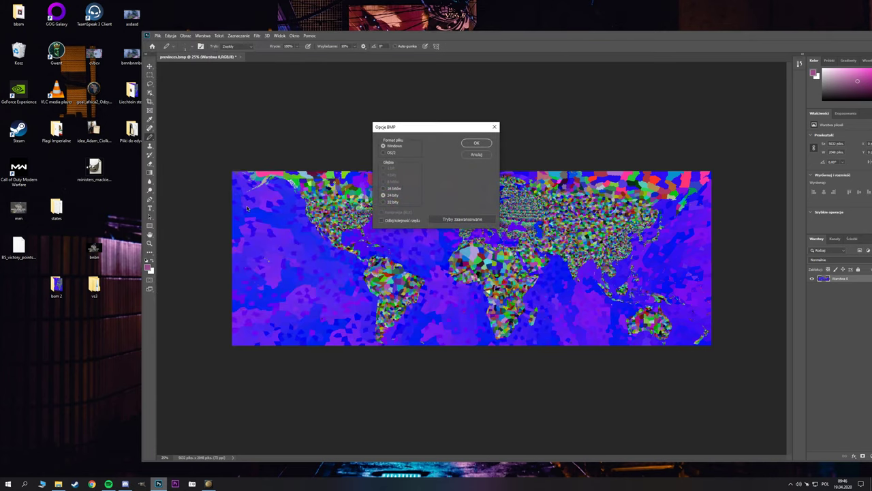
pyautogui.click(477, 144)
# Minimize Photoshop and close the running Hearts of Iron IV game.
pyautogui.moveTo(355, 36); pyautogui.dragTo(236, 32)
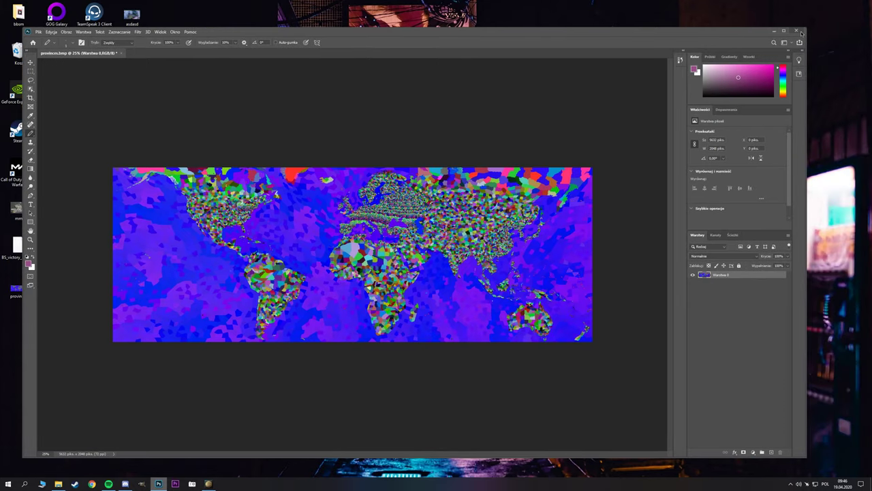
pyautogui.click(774, 31)
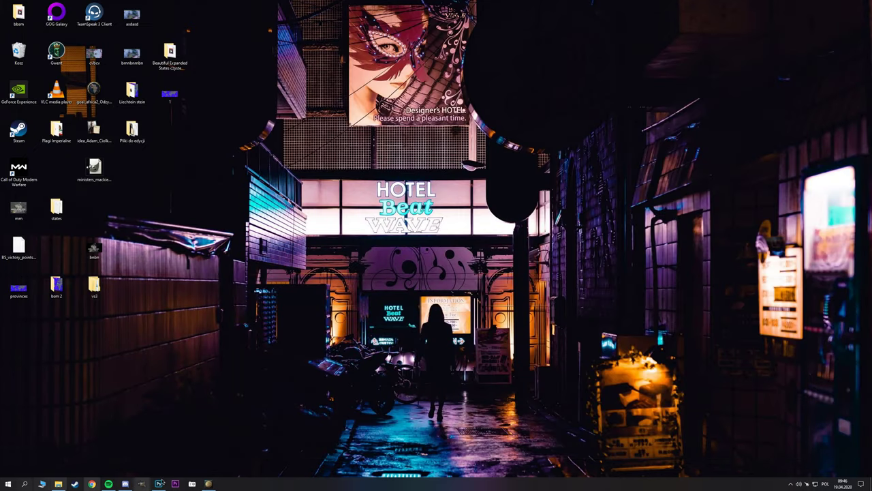
pyautogui.rightClick(211, 484)
pyautogui.rightClick(212, 485)
pyautogui.click(195, 471)
# Open the bbsm mod's map folder in File Explorer and place its window beside the desktop files.
pyautogui.click(8, 483)
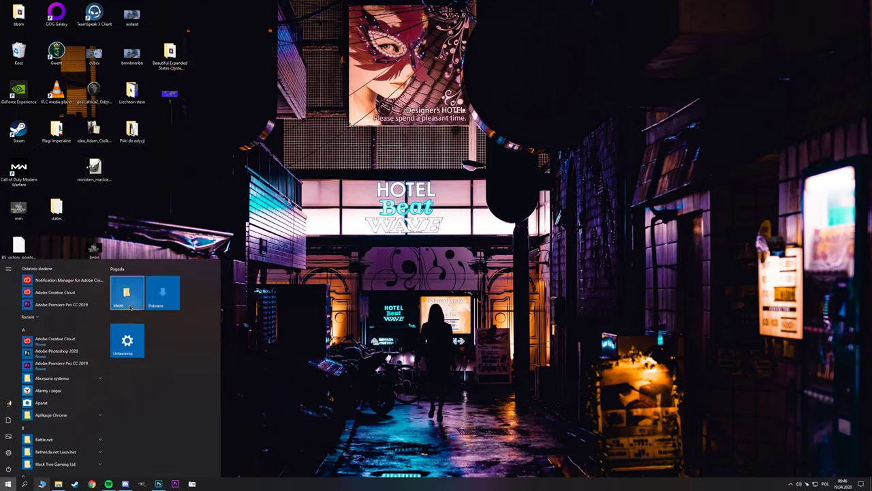
pyautogui.click(127, 295)
pyautogui.moveTo(362, 157); pyautogui.dragTo(488, 142)
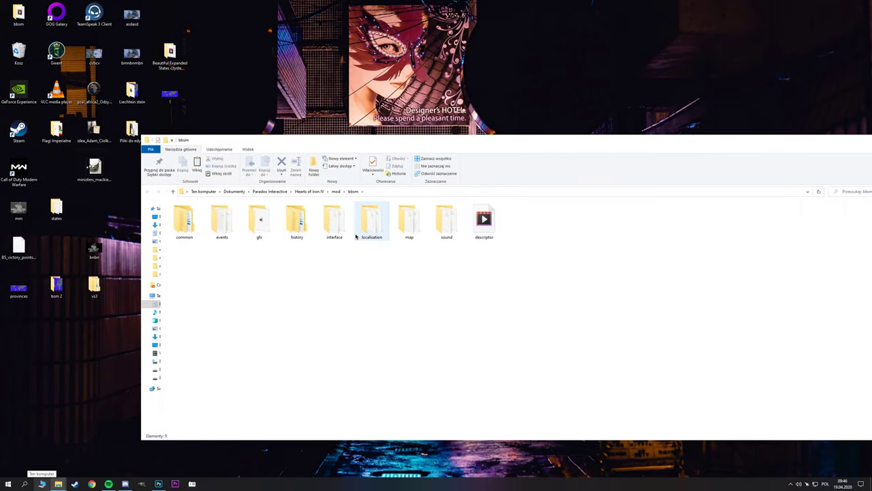
pyautogui.doubleClick(409, 222)
pyautogui.moveTo(278, 144); pyautogui.dragTo(392, 143)
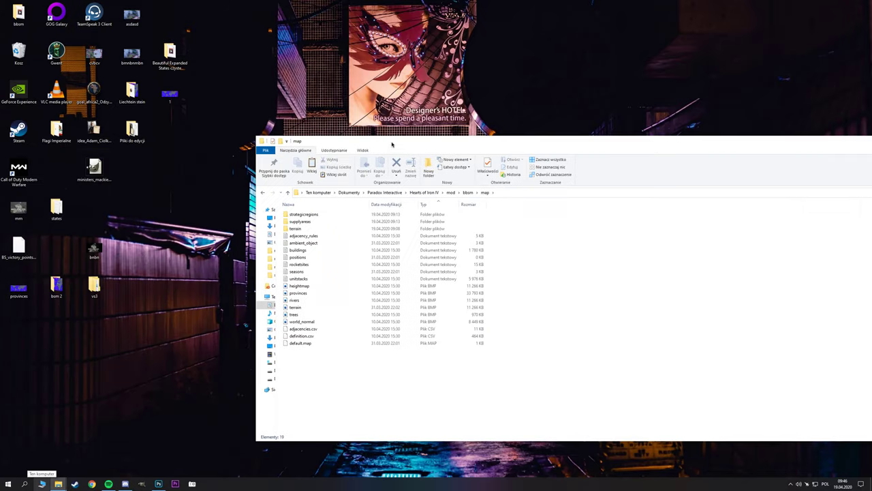
# Move the old provinces bitmap out of the map folder, preview the new desktop copy, and move it into the folder.
pyautogui.click(301, 294)
pyautogui.moveTo(300, 296); pyautogui.dragTo(174, 58)
pyautogui.click(14, 292)
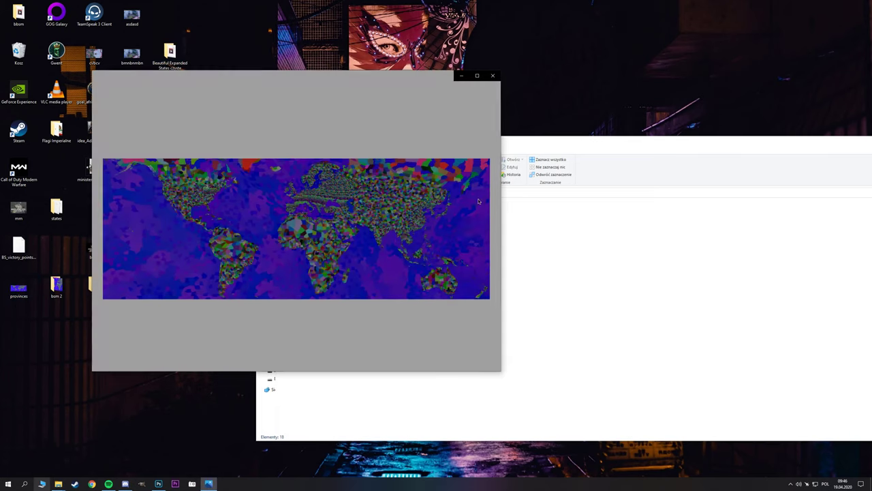
pyautogui.click(492, 76)
pyautogui.moveTo(19, 288); pyautogui.dragTo(301, 390)
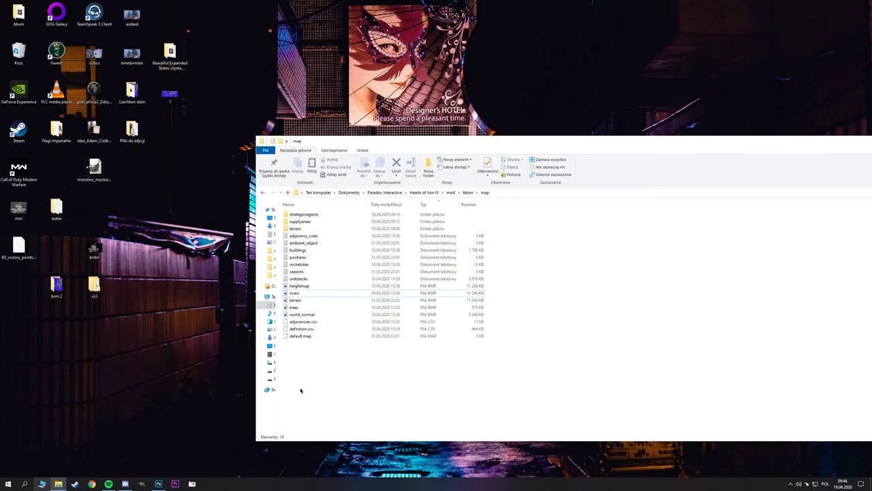
# Launch Hearts of Iron IV from Steam and look through the error log for entries about the new provinces.
pyautogui.click(75, 484)
pyautogui.click(463, 172)
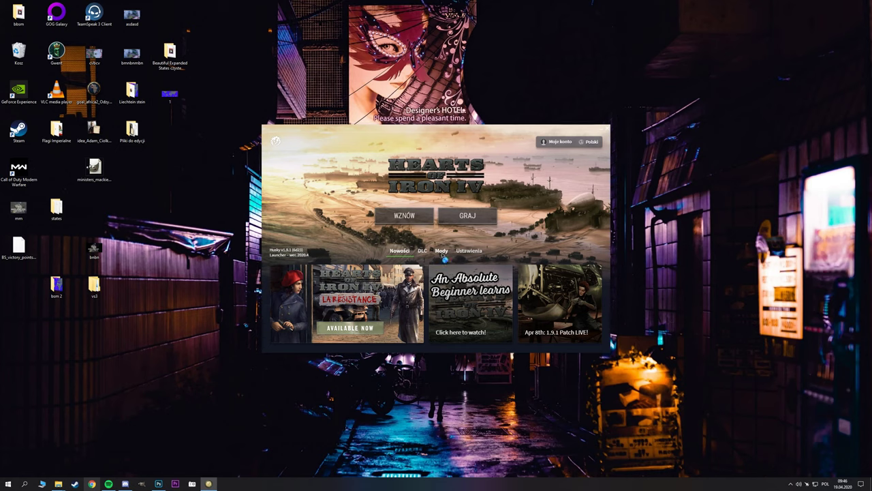
pyautogui.hotkey('alt', 'F4')
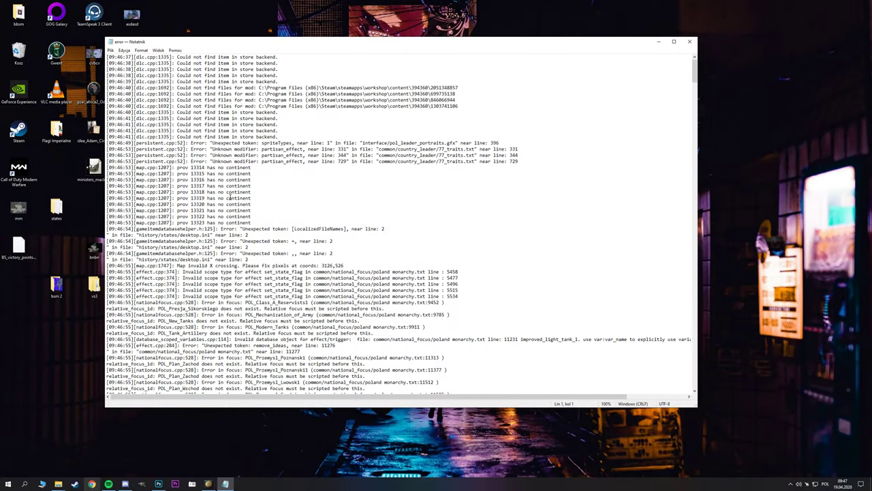
pyautogui.scroll(-6, 398, 225)
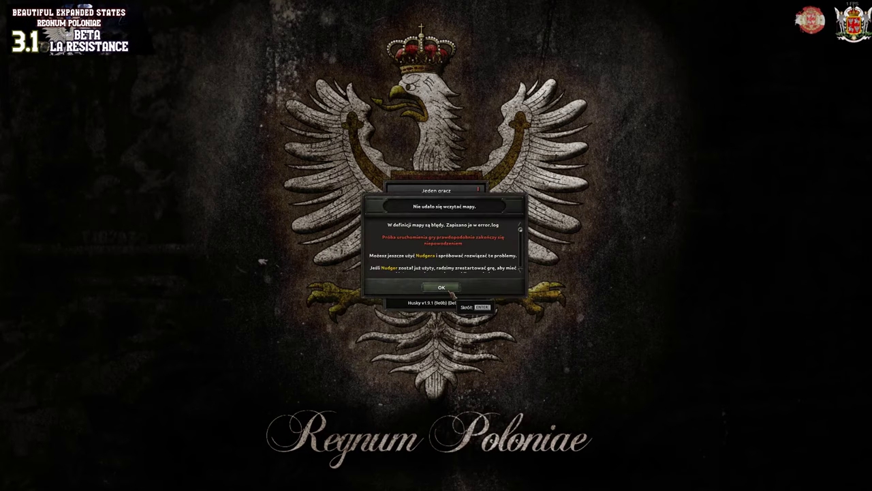
# Dismiss the map error message, enter the Nudge editor and examine the province borders around Warszawa.
pyautogui.press('Return')
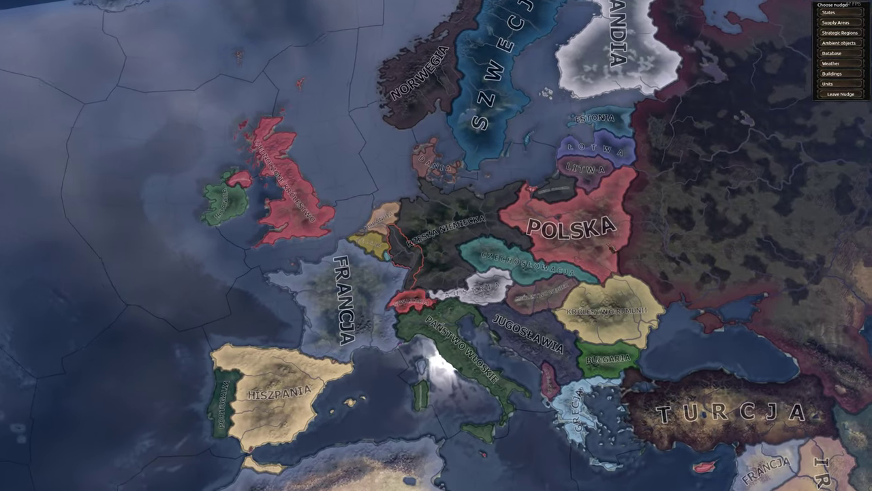
pyautogui.scroll(10, 573, 235)
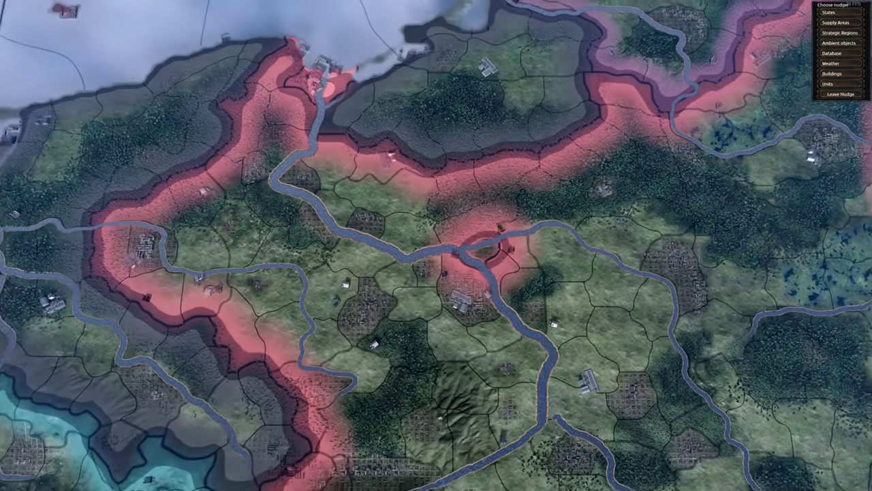
pyautogui.scroll(-5, 436, 245)
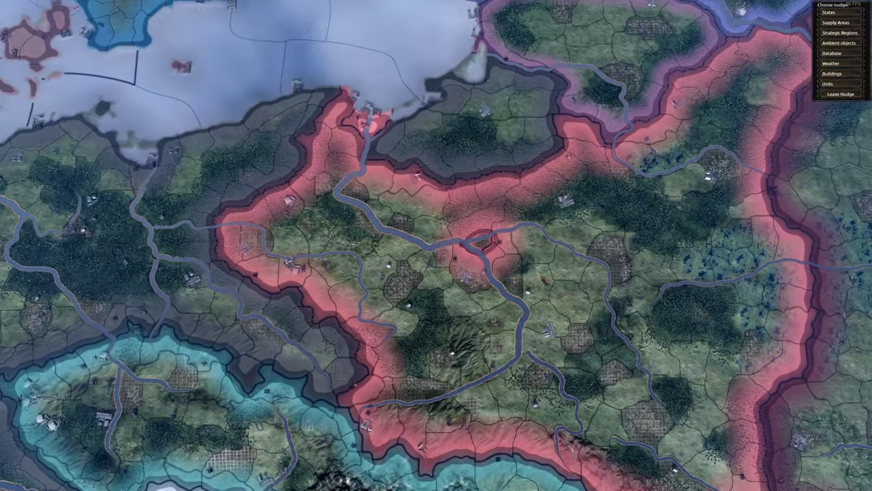
pyautogui.scroll(-5, 436, 246)
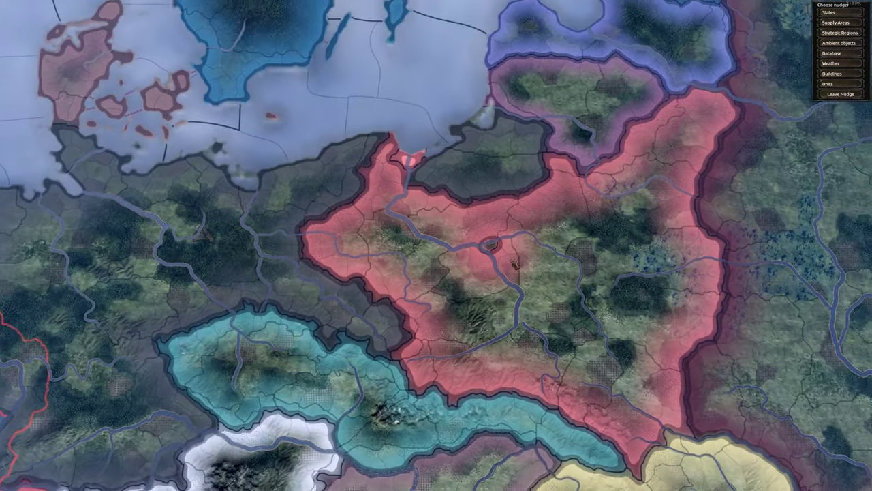
pyautogui.scroll(6, 477, 232)
pyautogui.scroll(-5, 443, 205)
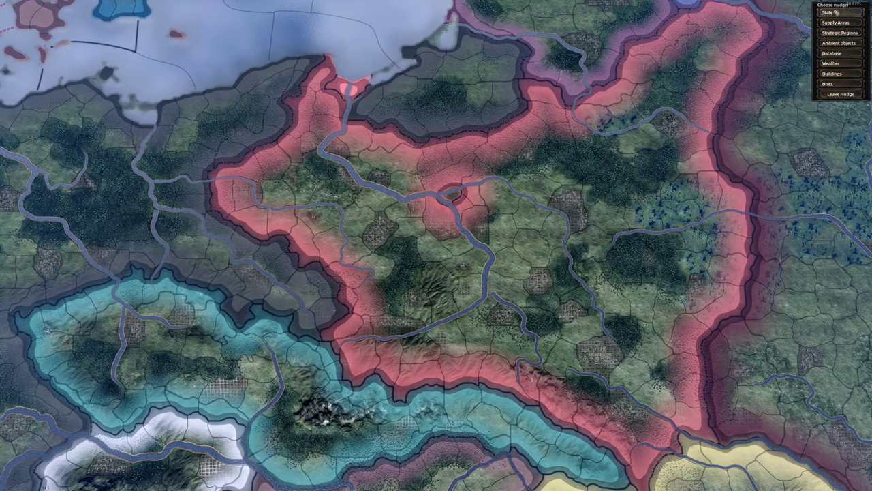
# Display the states in the Nudge editor and inspect the state assignment of provinces around Warszawa and of the detached one north of Przemyśl.
pyautogui.scroll(-5, 457, 176)
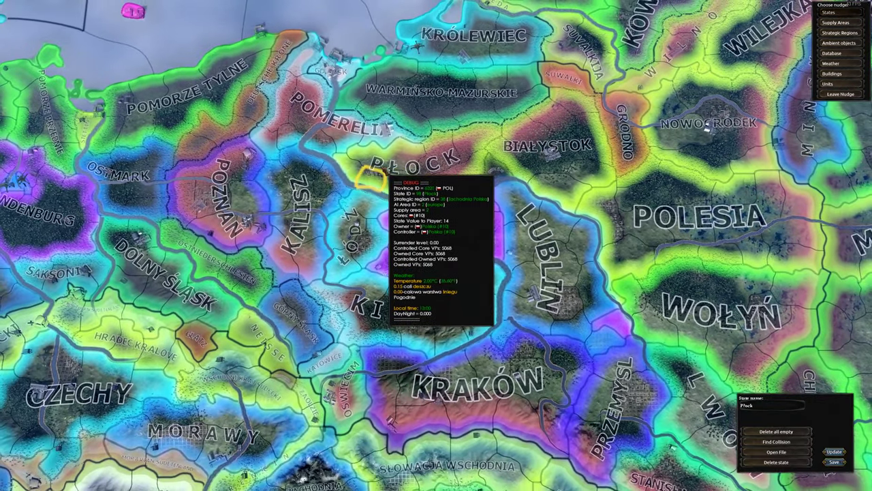
pyautogui.click(442, 186)
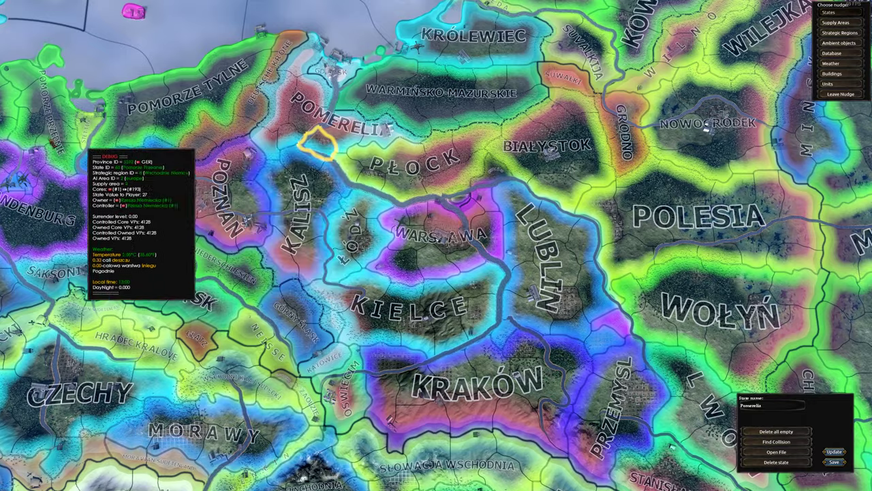
pyautogui.scroll(-2, 348, 164)
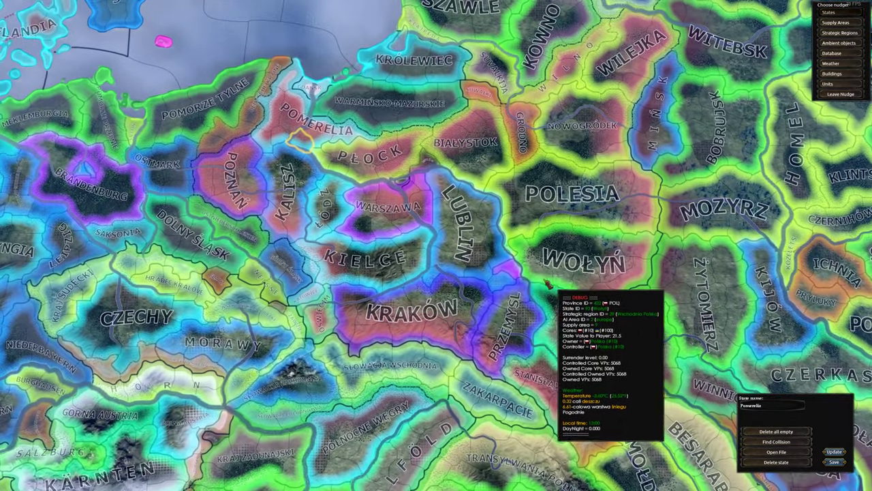
pyautogui.scroll(2, 503, 273)
pyautogui.scroll(-3, 507, 274)
pyautogui.click(509, 269)
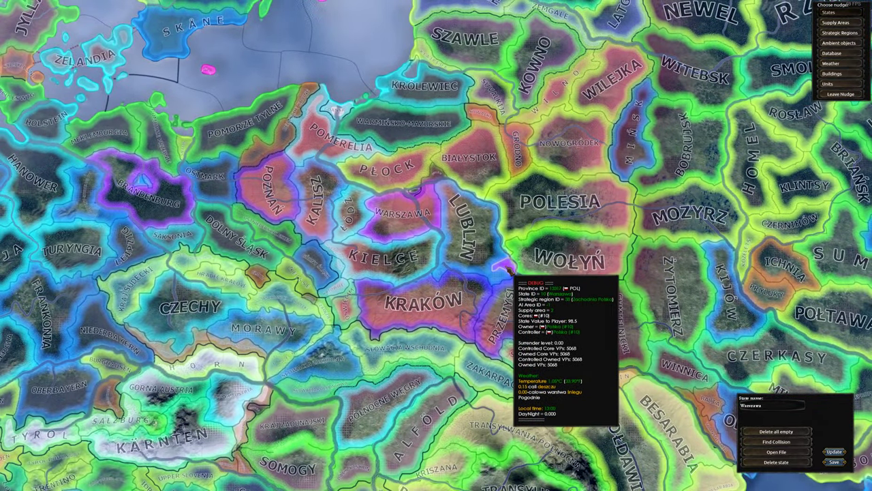
pyautogui.scroll(2, 510, 267)
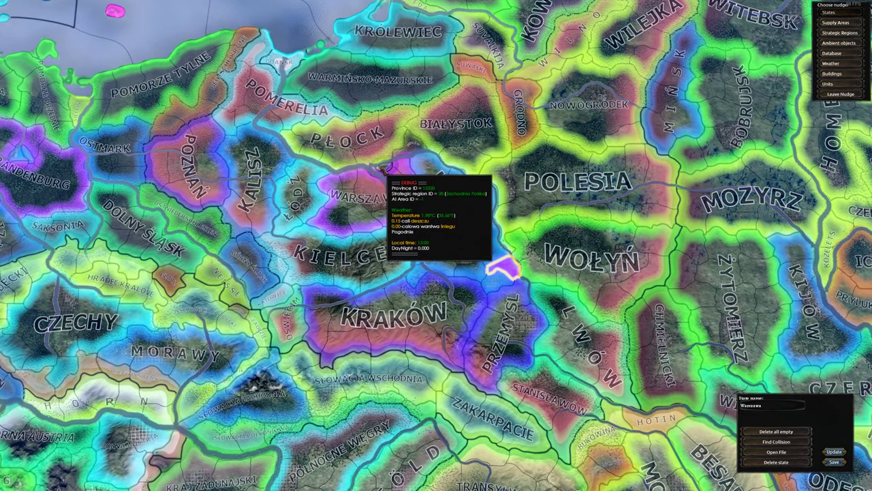
pyautogui.scroll(1, 383, 169)
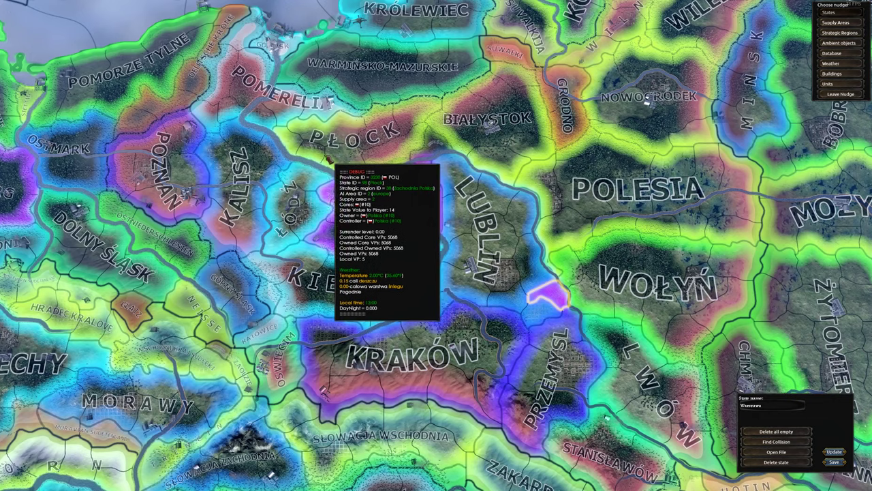
pyautogui.scroll(-1, 449, 155)
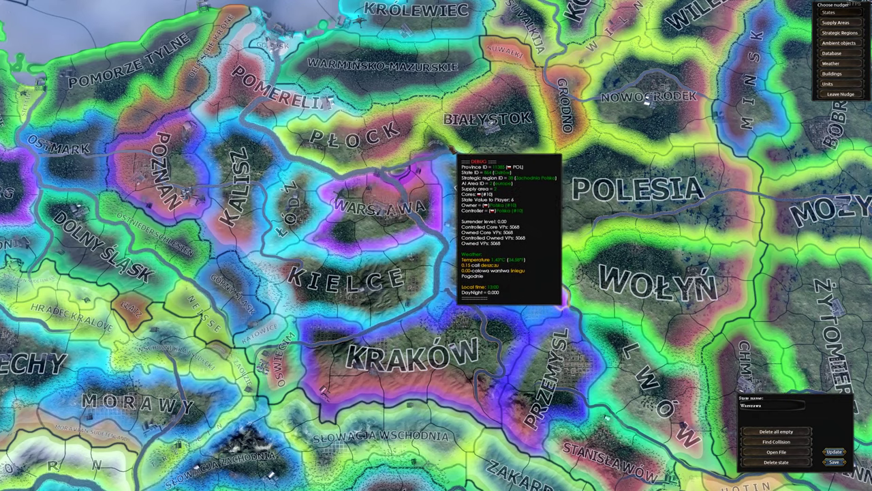
pyautogui.scroll(-2, 446, 158)
pyautogui.scroll(-3, 448, 161)
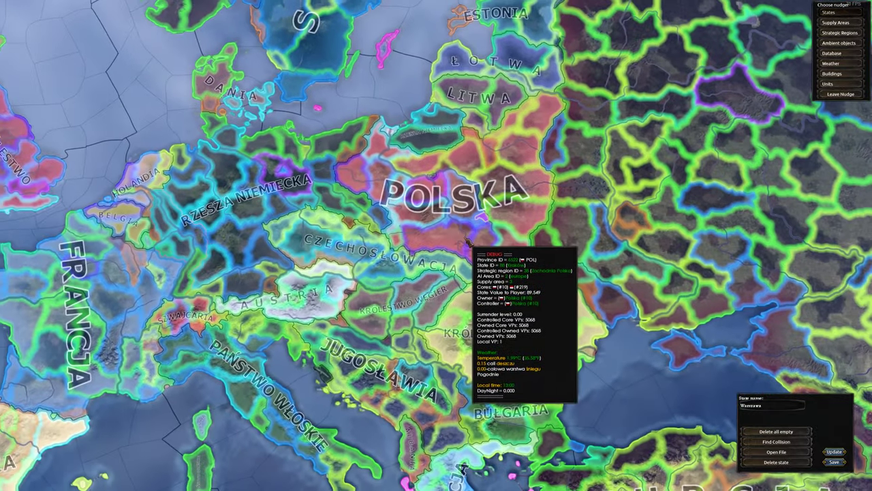
# Leave the Nudge editor, exit the game and close the error log.
pyautogui.click(837, 94)
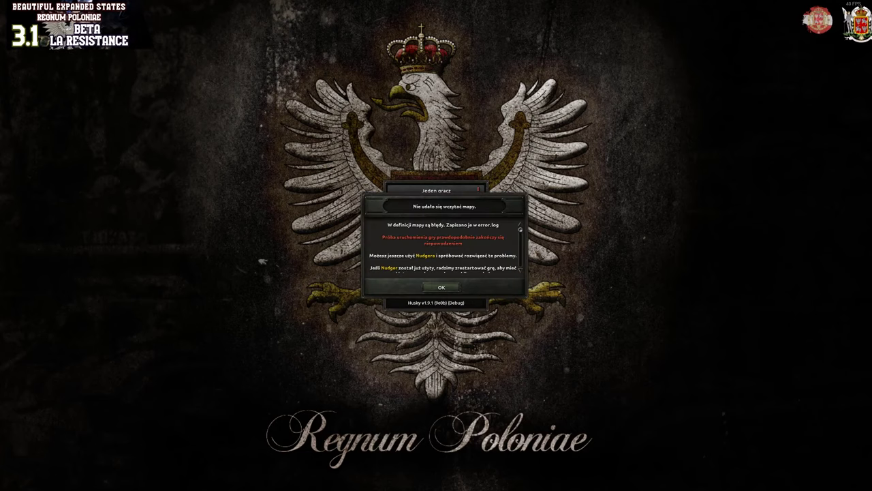
pyautogui.click(440, 286)
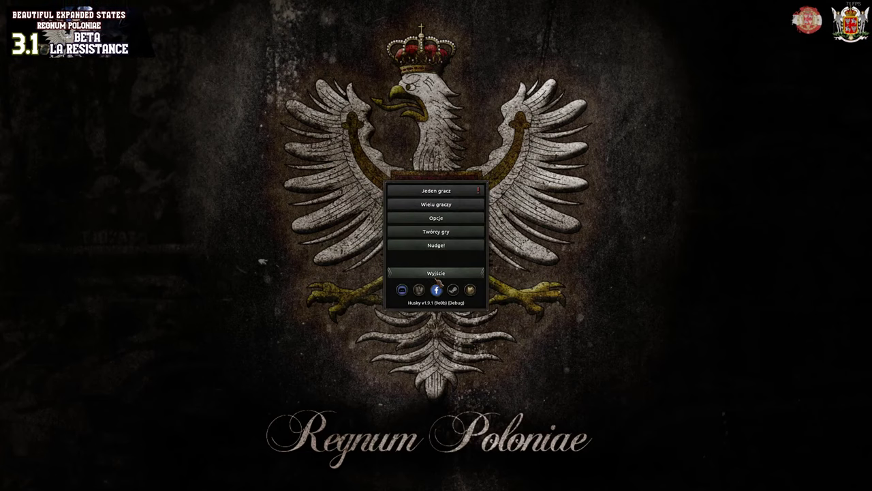
pyautogui.click(436, 273)
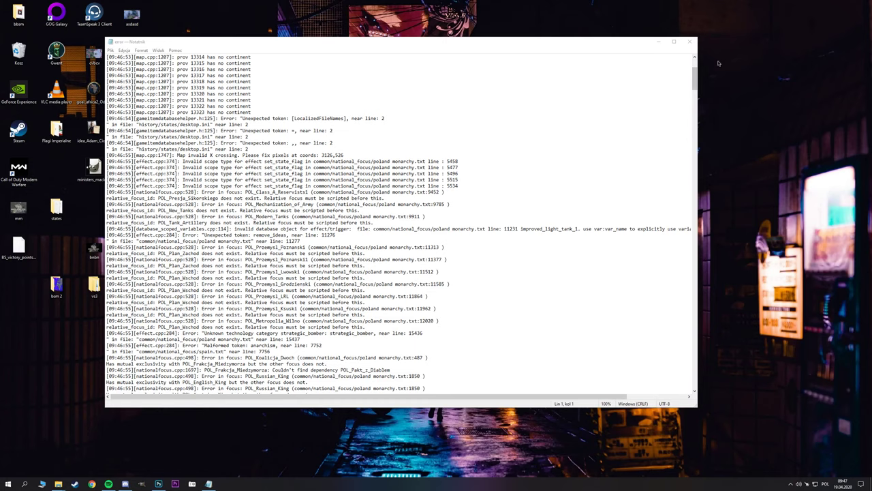
pyautogui.click(689, 42)
pyautogui.click(8, 484)
pyautogui.click(128, 293)
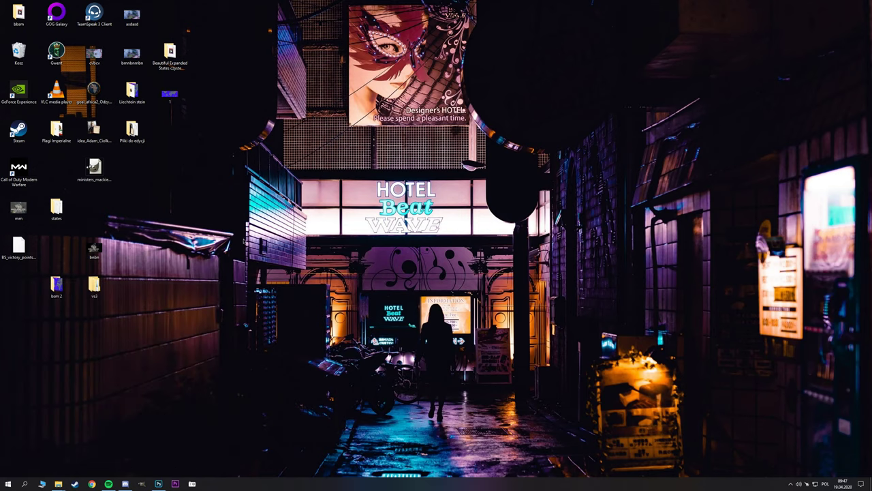
# Open the bbsm mod's history\states folder in File Explorer and reposition its window.
pyautogui.click(58, 484)
pyautogui.moveTo(321, 5); pyautogui.dragTo(584, 60)
pyautogui.doubleClick(418, 141)
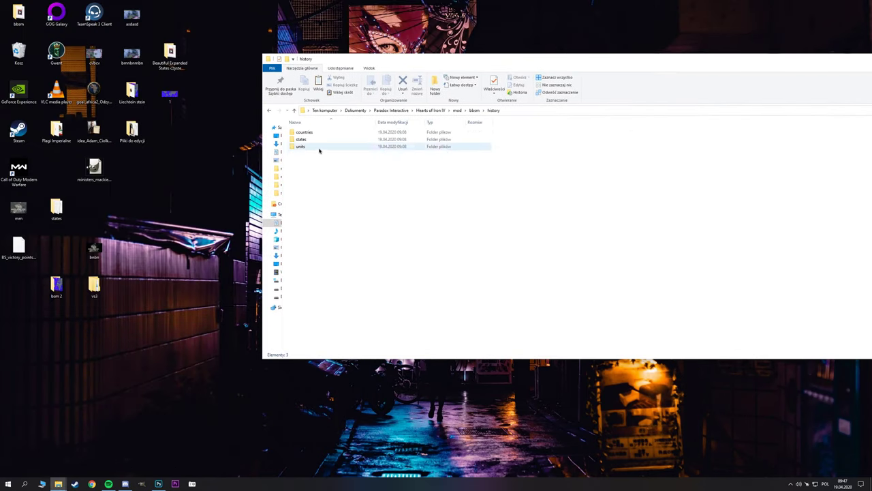
pyautogui.doubleClick(301, 139)
pyautogui.moveTo(438, 61); pyautogui.dragTo(371, 62)
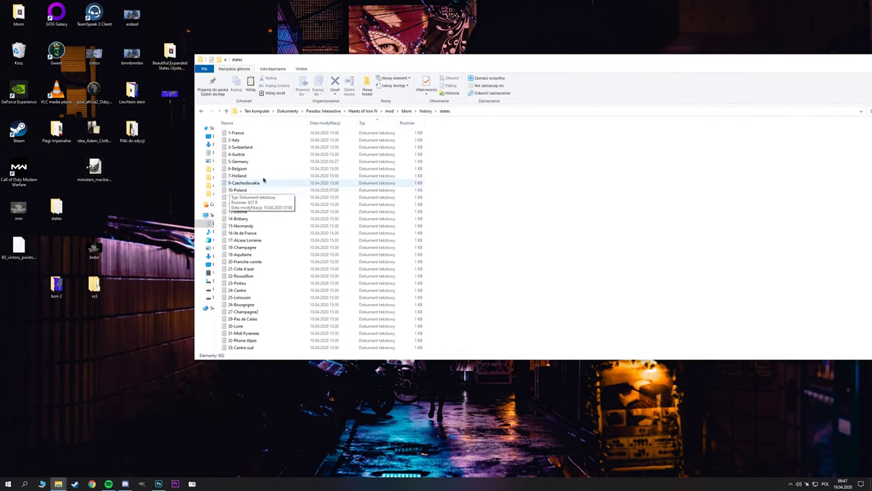
# Delete the 10-Poland state file from the mod's states folder.
pyautogui.click(249, 192)
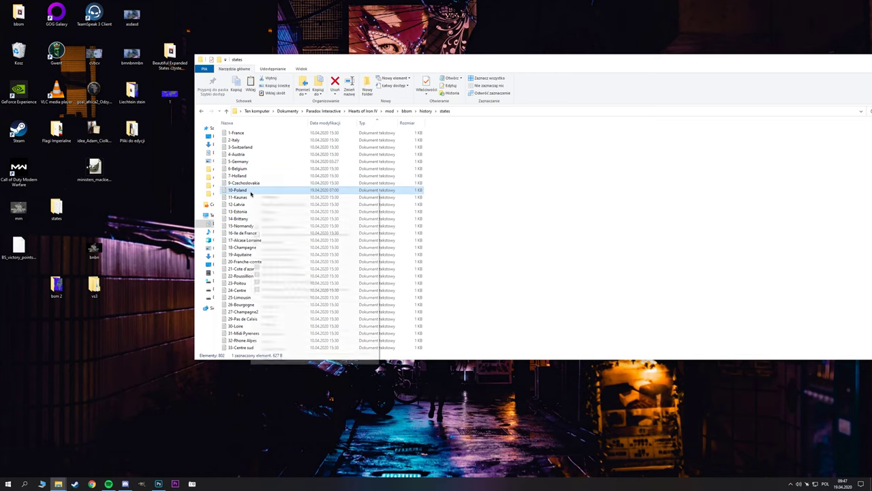
pyautogui.rightClick(251, 194)
pyautogui.press('Escape')
pyautogui.moveTo(314, 62); pyautogui.dragTo(469, 78)
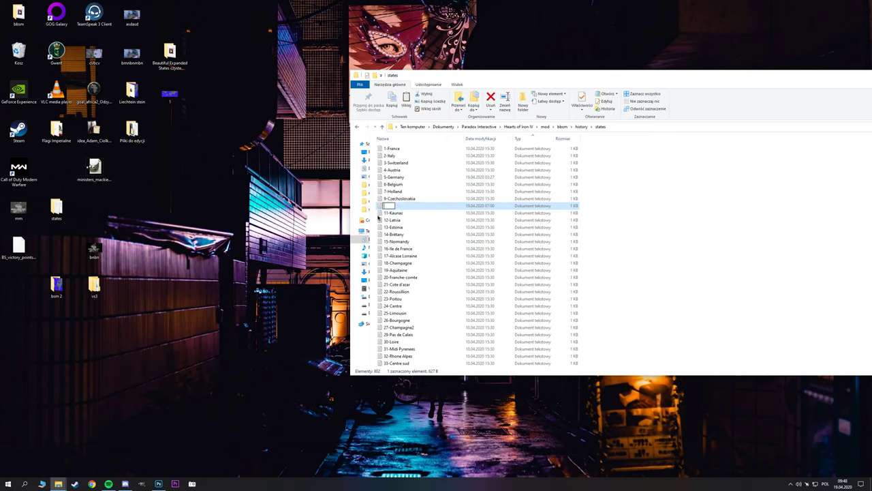
pyautogui.press('Delete')
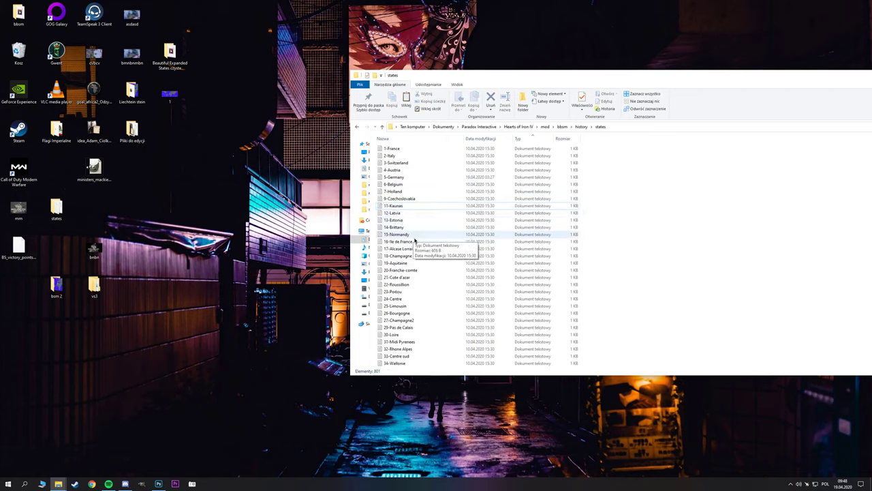
# Delete the 87-Lodz, 88-Kielce, 89-Krakow and 90-Lwow state files.
pyautogui.scroll(-14, 419, 246)
pyautogui.scroll(-9, 412, 247)
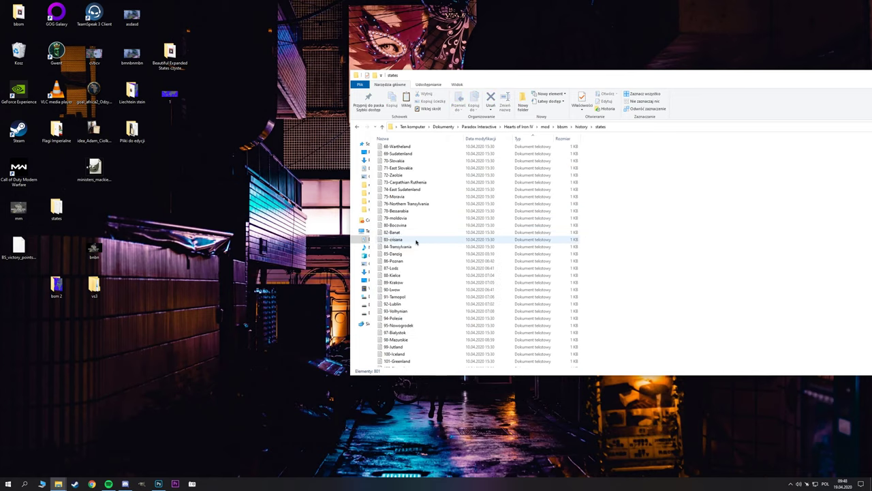
pyautogui.click(402, 249)
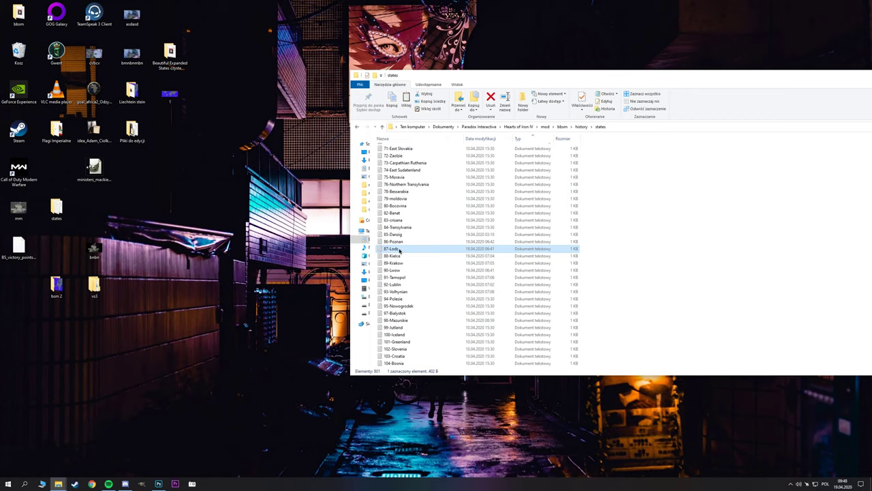
pyautogui.press('Delete')
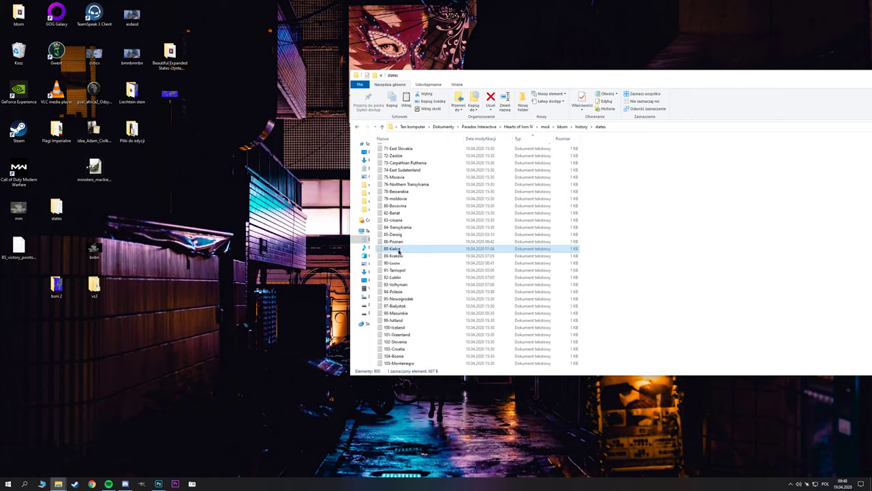
pyautogui.press('Delete')
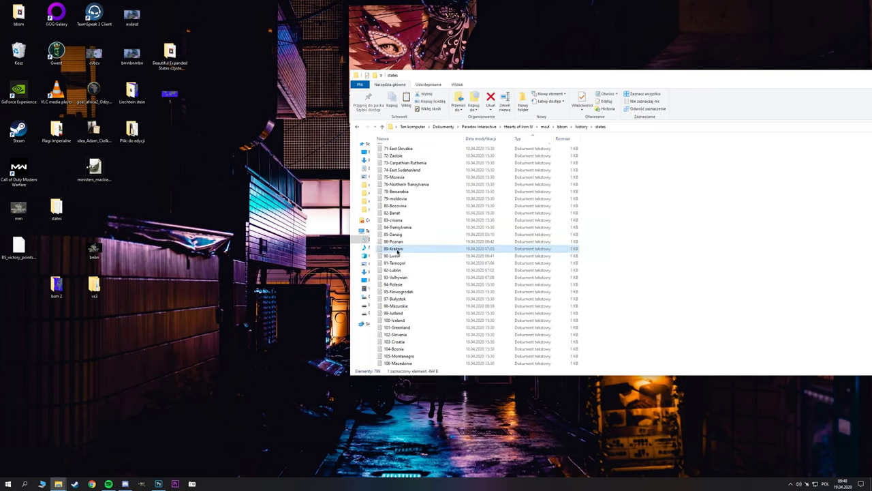
pyautogui.press('Delete')
pyautogui.press('Delete')
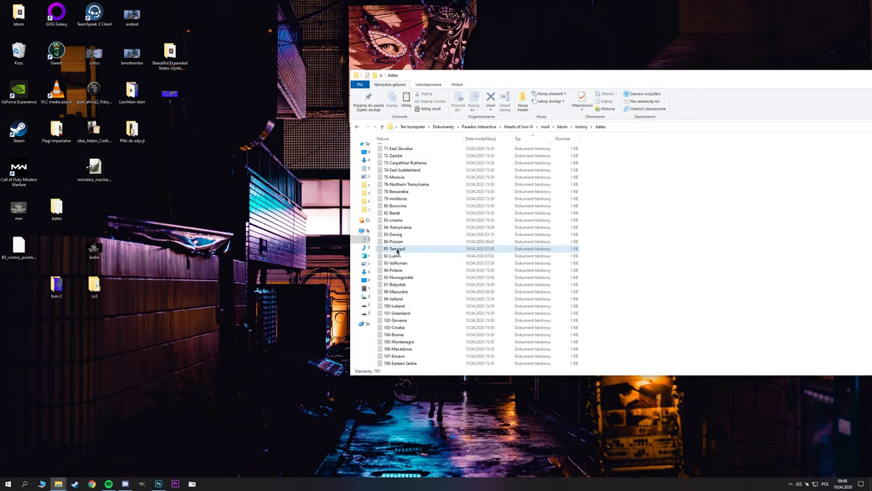
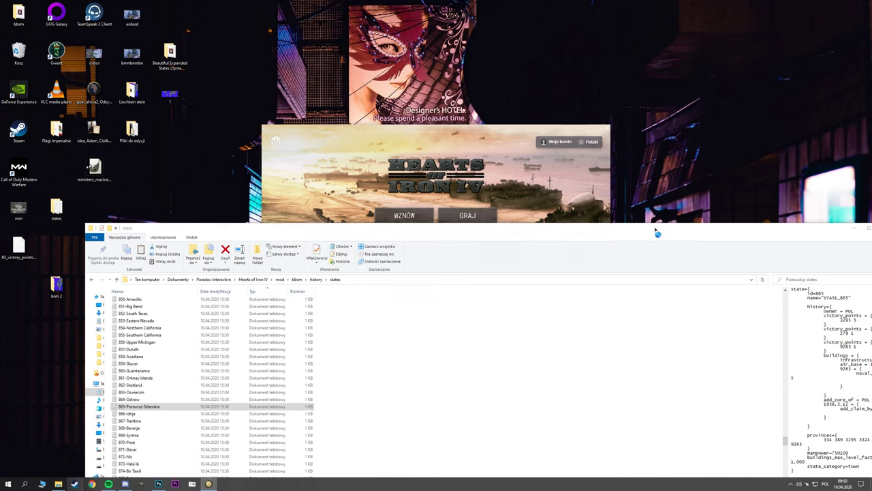
# Close the new error log, go up to the mod's history folder and place its window beside the desktop icons.
pyautogui.moveTo(654, 231); pyautogui.dragTo(565, 164)
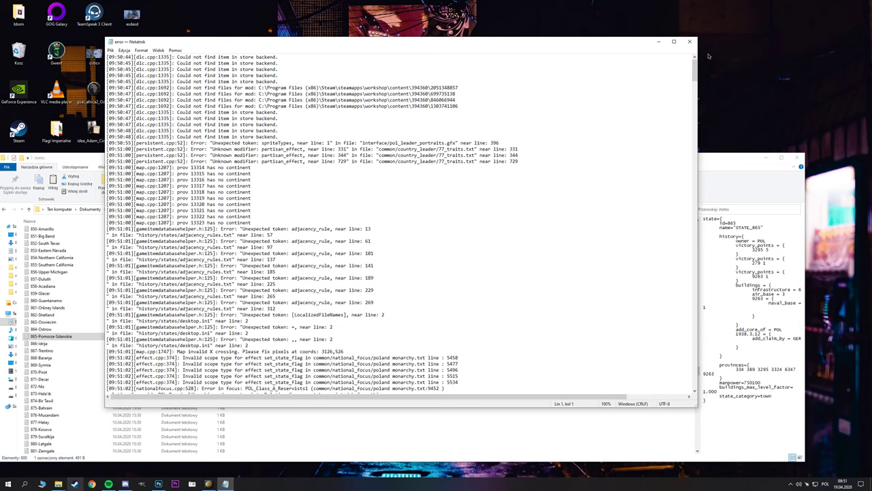
pyautogui.click(691, 42)
pyautogui.click(226, 209)
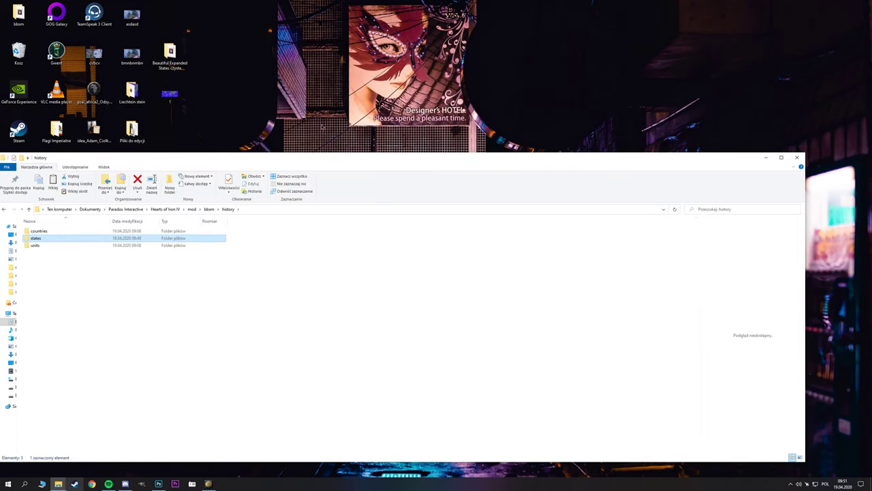
pyautogui.moveTo(165, 153); pyautogui.dragTo(327, 119)
pyautogui.moveTo(219, 124); pyautogui.dragTo(518, 105)
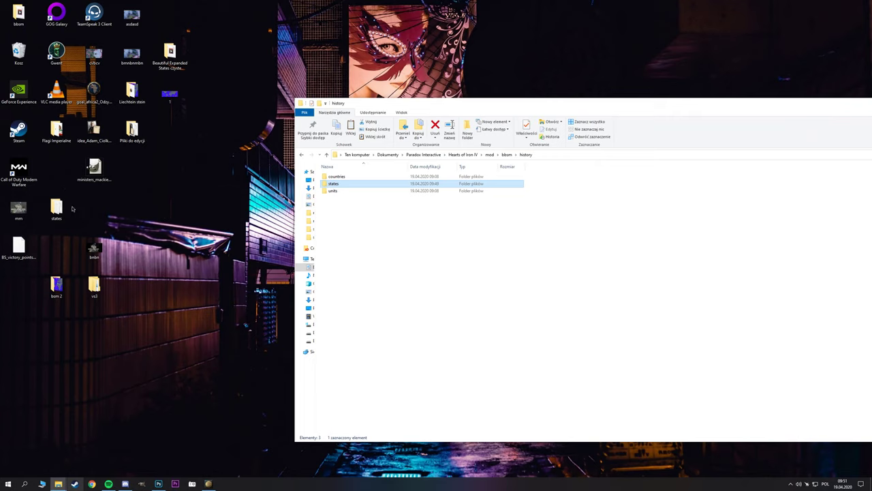
# Rename the desktop's states folder to 2 and paste a copy of the mod's states folder onto the desktop.
pyautogui.click(66, 207)
pyautogui.rightClick(66, 208)
pyautogui.click(112, 378)
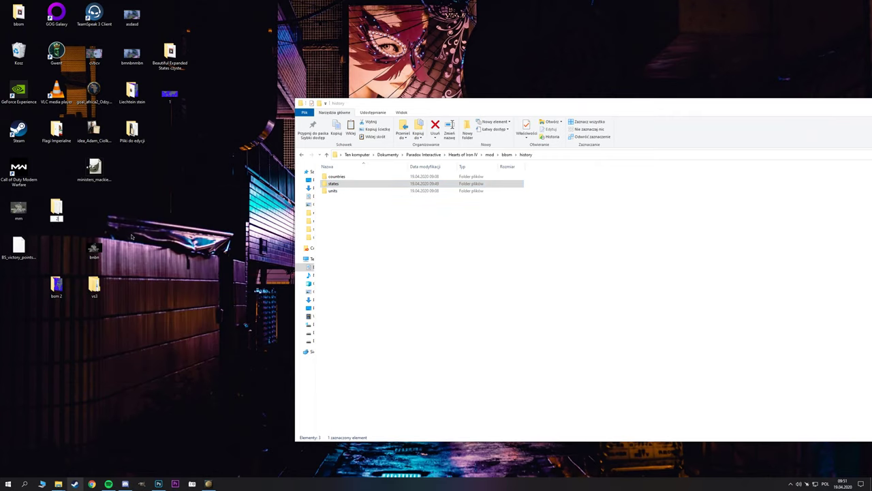
pyautogui.write('2')
pyautogui.press('Return')
pyautogui.click(363, 184)
pyautogui.click(107, 194)
pyautogui.hotkey('ctrl', 'v')
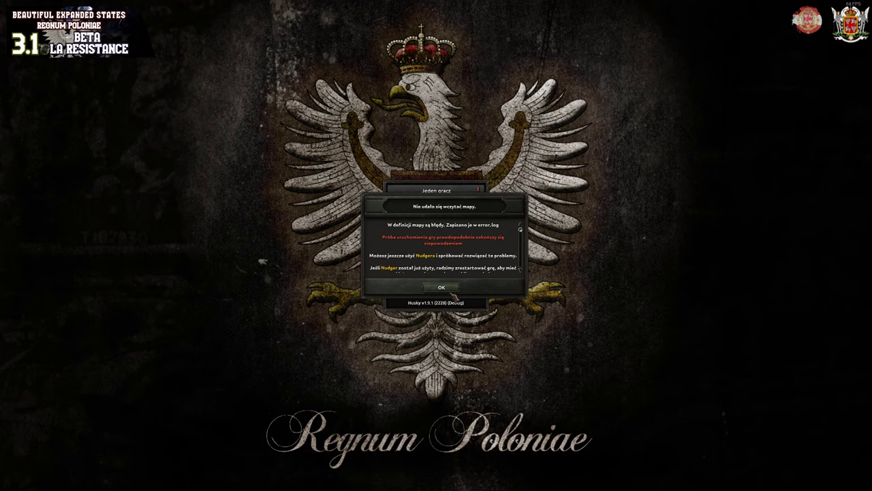
# Dismiss the map loading error, open Nudge and display the Polish states in its States editor.
pyautogui.click(442, 287)
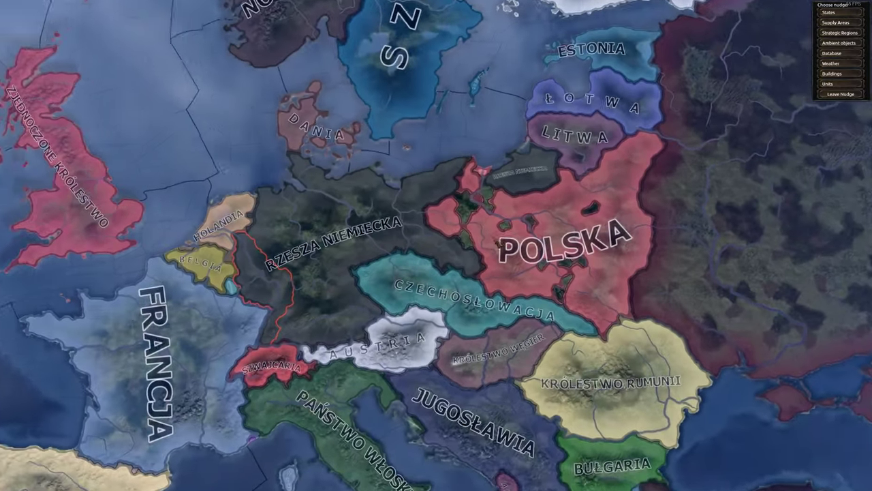
pyautogui.scroll(6, 498, 243)
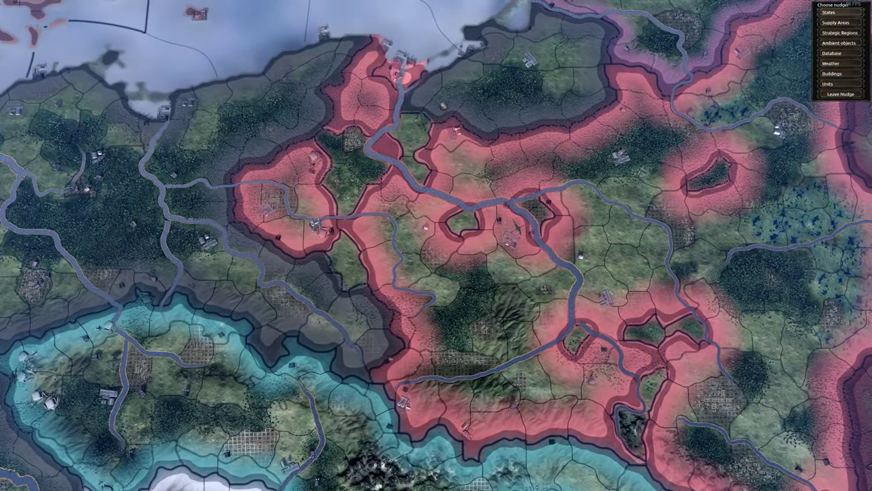
pyautogui.press('F5')
pyautogui.scroll(-3, 383, 263)
pyautogui.scroll(3, 324, 228)
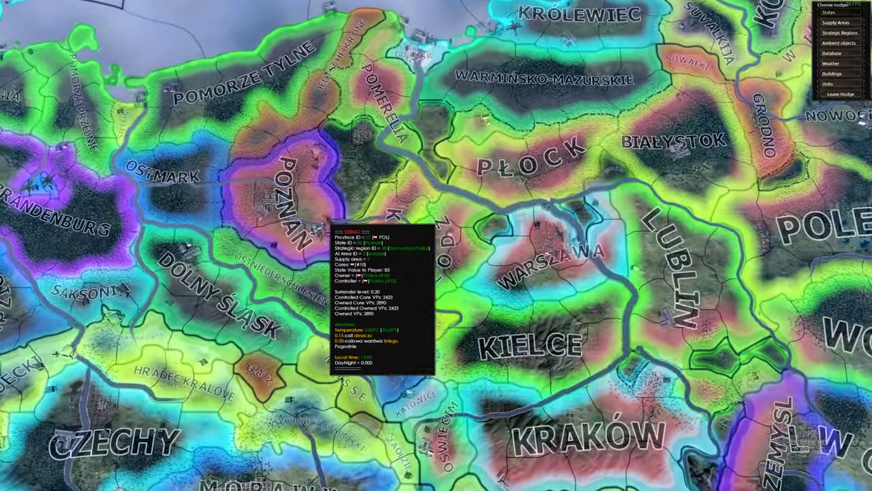
# Inspect the Kalisz state and the area around Łódź and Warszawa for provinces without a state.
pyautogui.scroll(-3, 368, 235)
pyautogui.scroll(3, 375, 264)
pyautogui.click(383, 256)
pyautogui.scroll(-4, 426, 280)
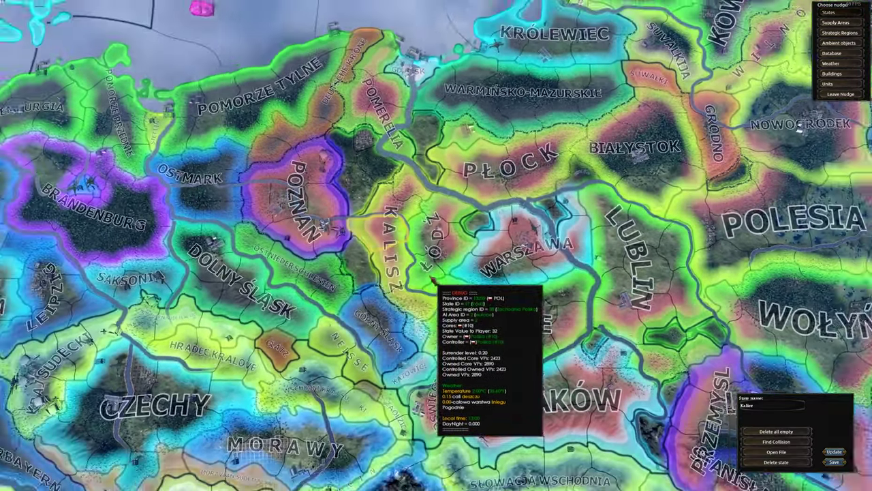
pyautogui.scroll(3, 398, 200)
pyautogui.click(374, 214)
pyautogui.scroll(-3, 379, 218)
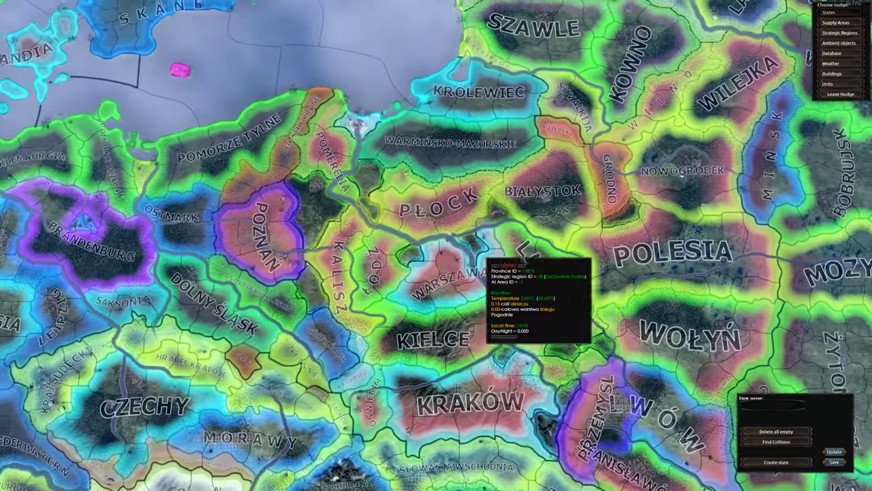
# Select the Lublin state and add the unassigned provinces in its southern part to it.
pyautogui.scroll(-2, 531, 218)
pyautogui.scroll(4, 454, 310)
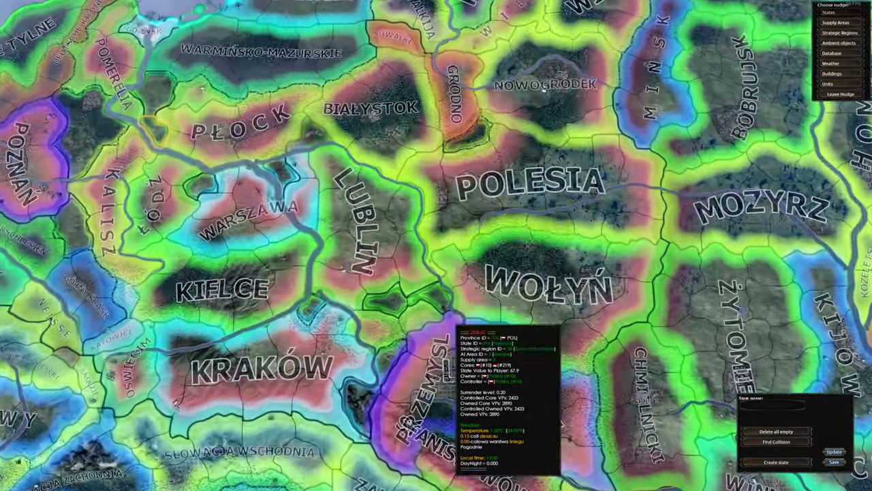
pyautogui.click(424, 271)
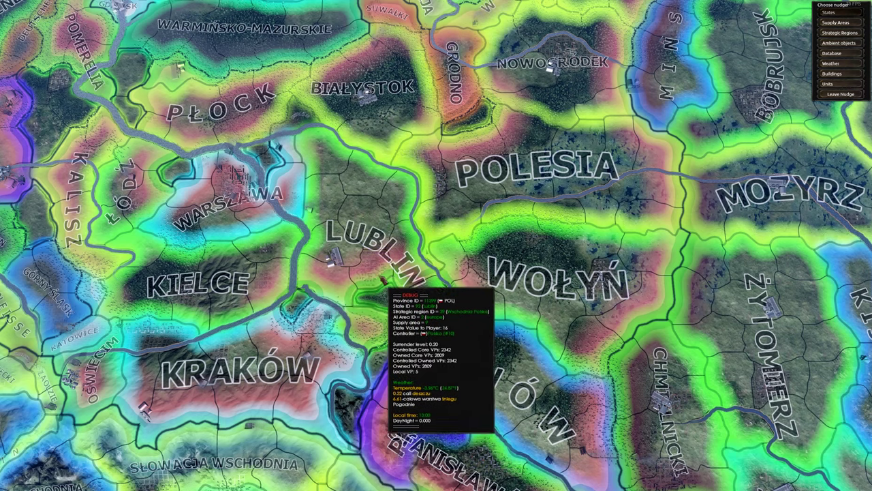
pyautogui.scroll(-3, 412, 306)
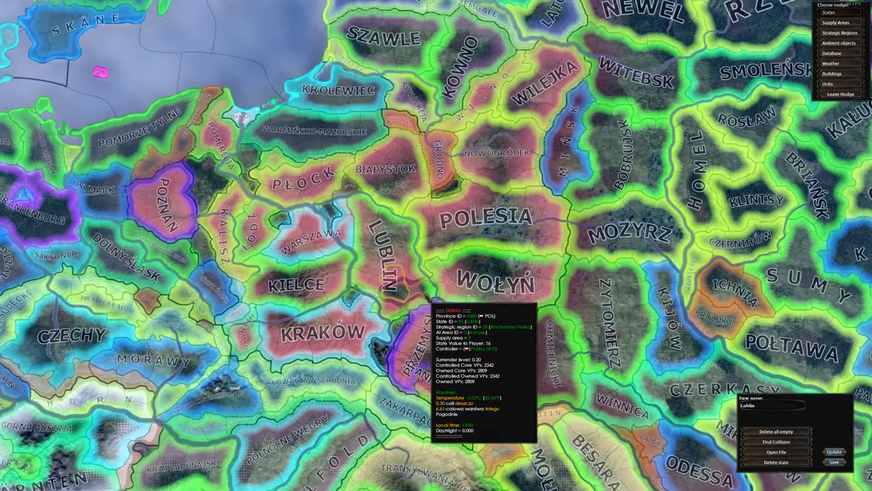
pyautogui.scroll(3, 385, 263)
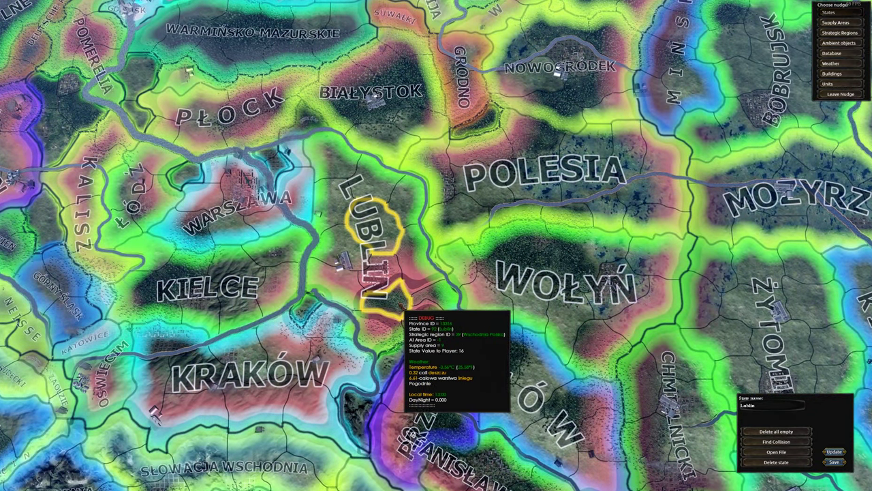
pyautogui.scroll(-2, 412, 293)
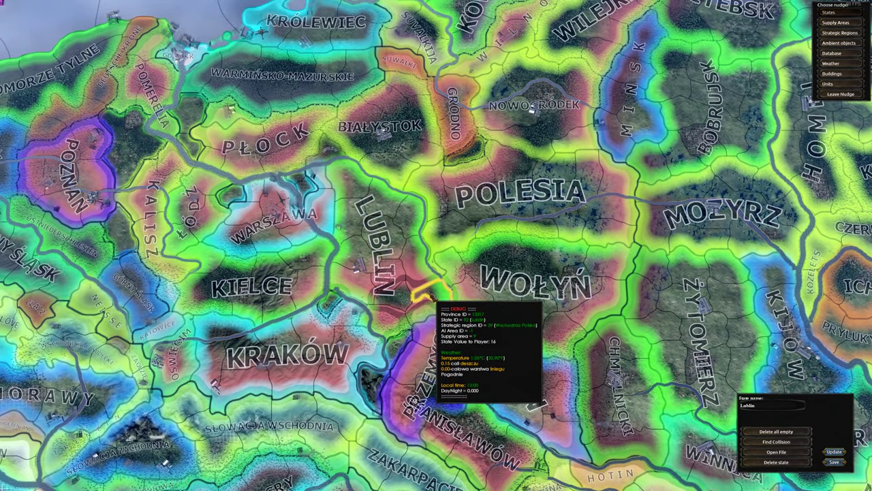
# Select the Kraków state and assign it the provinces along its northeastern border with Lublin.
pyautogui.scroll(3, 427, 300)
pyautogui.scroll(-3, 408, 340)
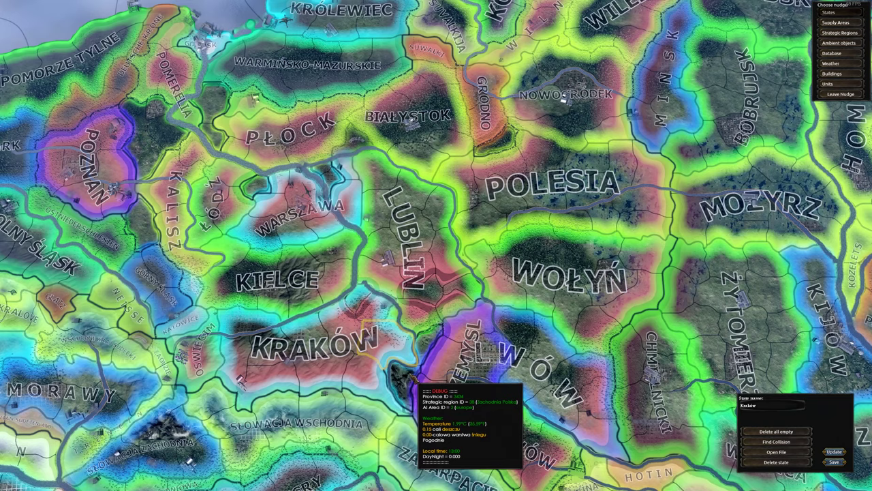
pyautogui.scroll(-2, 437, 341)
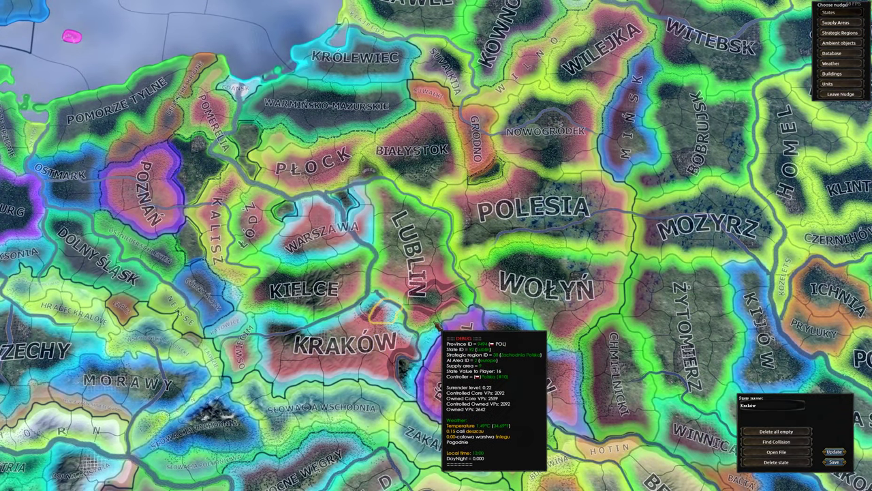
pyautogui.rightClick(416, 327)
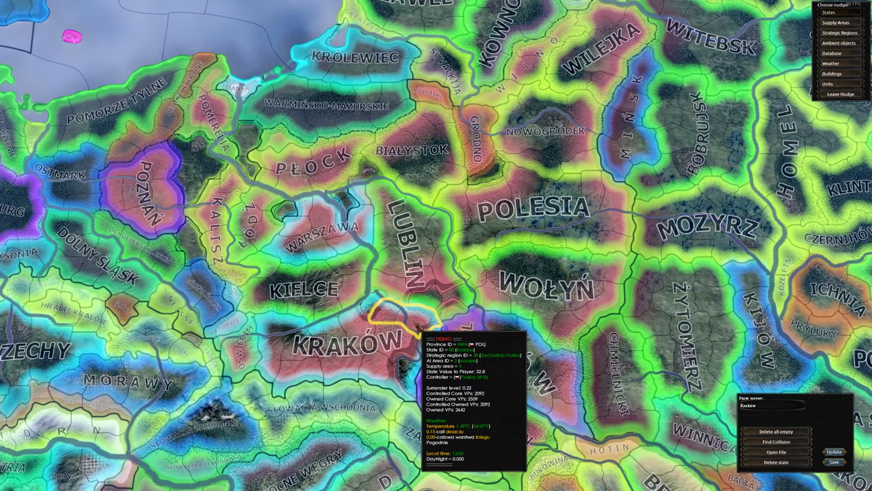
# Select the Lwów and Przemyśl states to check which provinces belong to them.
pyautogui.scroll(4, 482, 340)
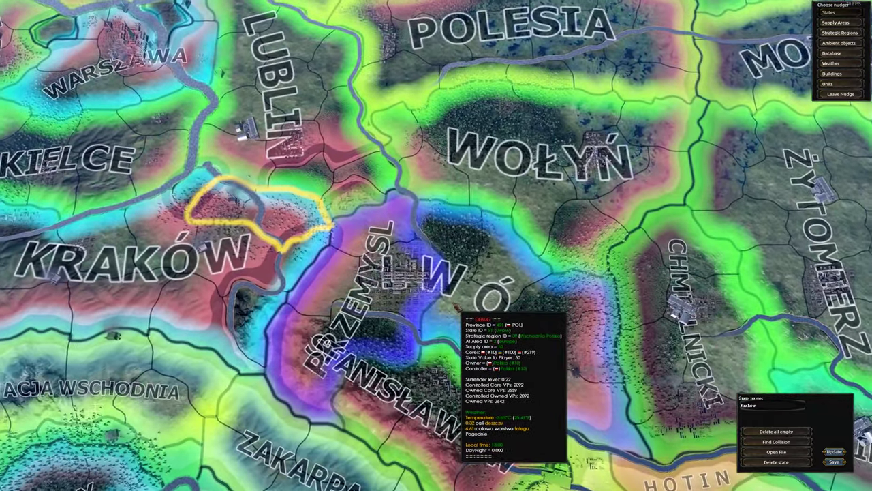
pyautogui.click(454, 304)
pyautogui.scroll(-3, 423, 279)
pyautogui.click(413, 289)
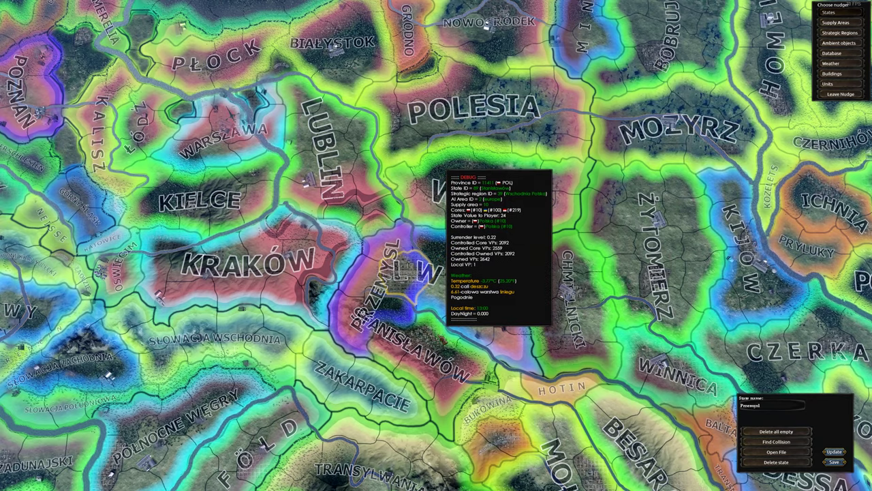
pyautogui.scroll(1, 467, 413)
pyautogui.scroll(-3, 470, 286)
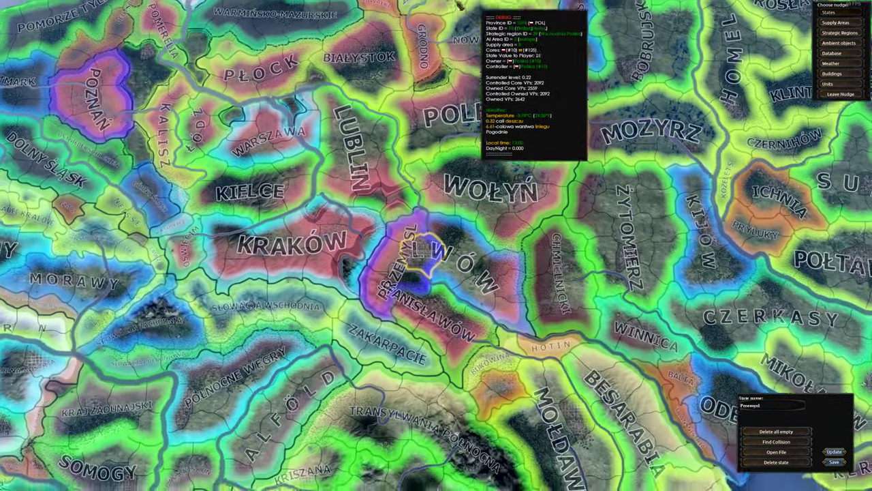
# Select the Polesia state and add the unassigned province just south of Grodno to it.
pyautogui.scroll(-2, 491, 252)
pyautogui.scroll(3, 464, 239)
pyautogui.click(460, 229)
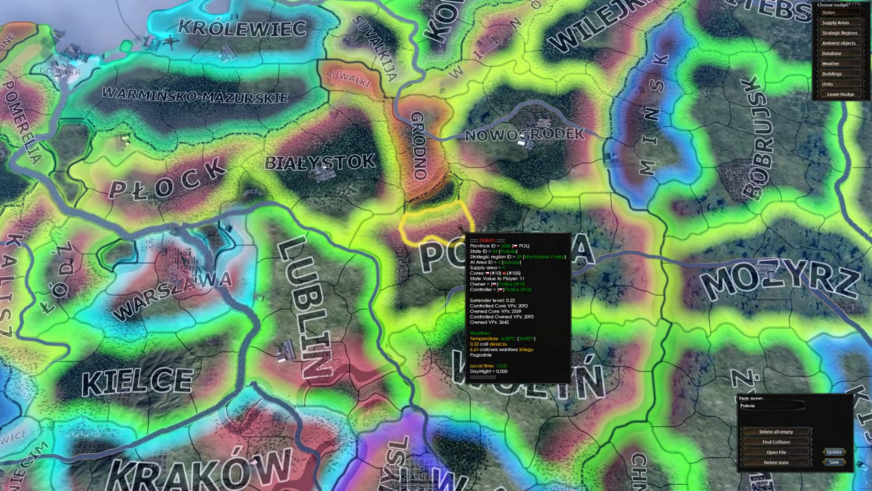
pyautogui.scroll(-2, 461, 227)
pyautogui.click(452, 209)
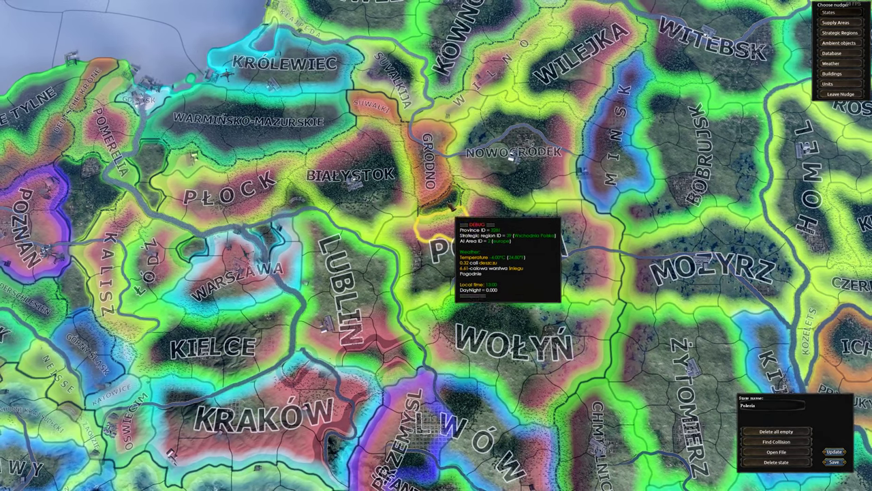
pyautogui.scroll(-2, 466, 268)
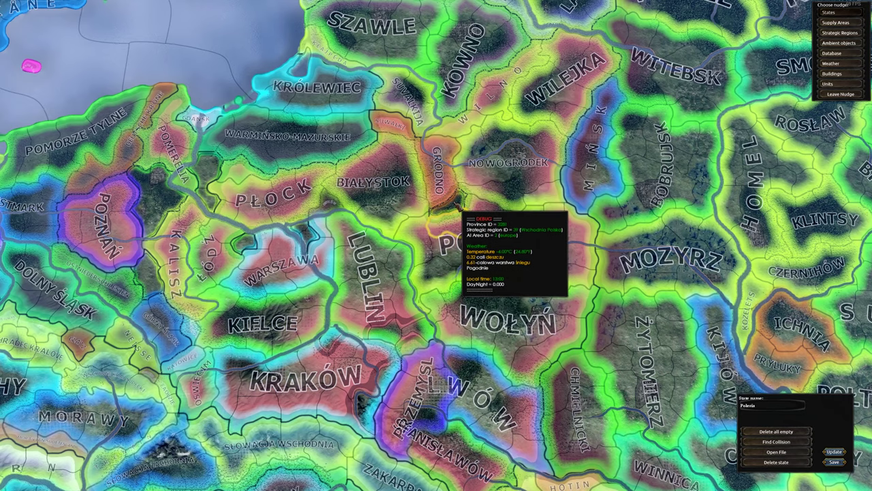
pyautogui.scroll(2, 471, 218)
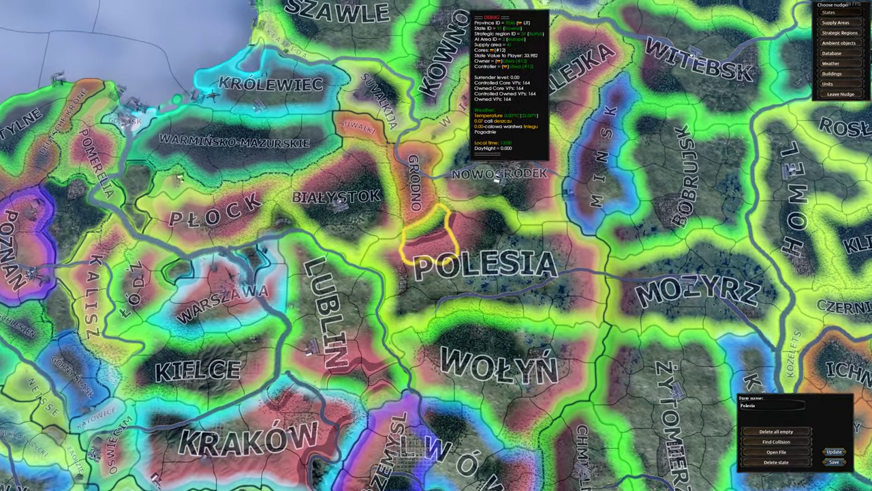
# Select the Warszawa state and add the unassigned provinces on its eastern and western edges to it.
pyautogui.scroll(-3, 273, 170)
pyautogui.scroll(5, 413, 226)
pyautogui.click(408, 227)
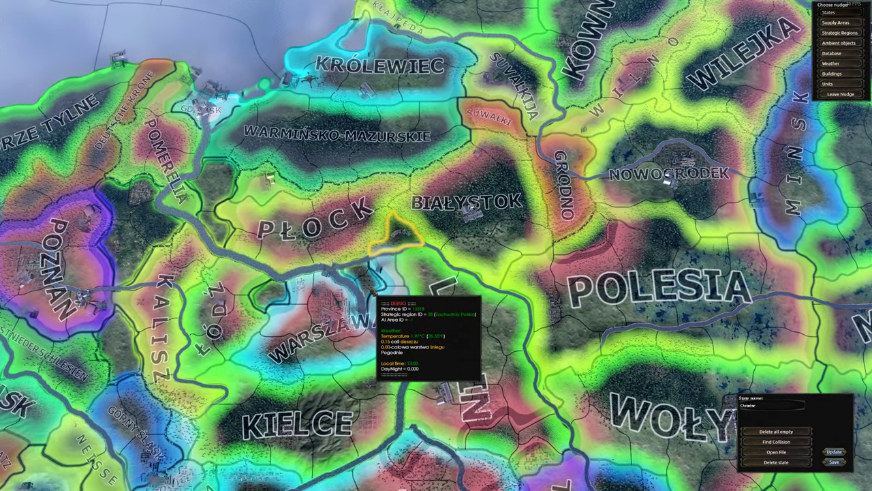
pyautogui.click(386, 300)
pyautogui.rightClick(269, 293)
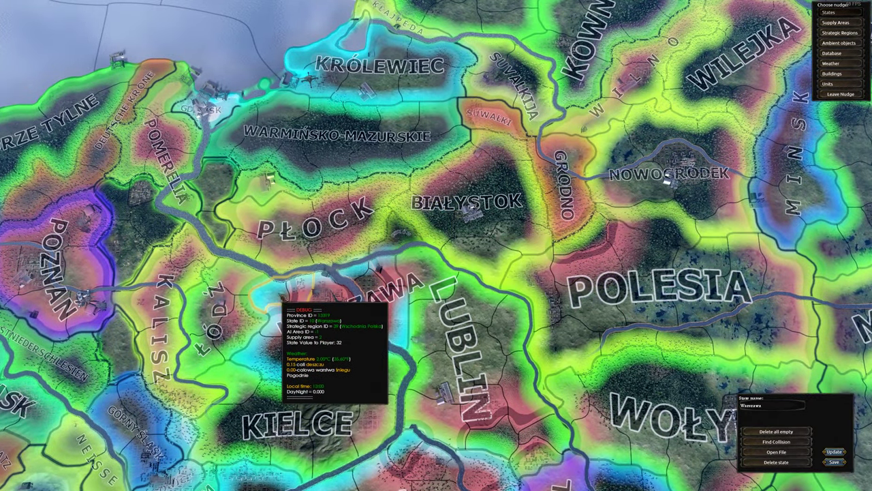
# Select the Kalisz state and add the unassigned provinces between it and Poznań to it.
pyautogui.scroll(-3, 204, 306)
pyautogui.moveTo(97, 327); pyautogui.dragTo(292, 246)
pyautogui.scroll(3, 374, 226)
pyautogui.click(379, 262)
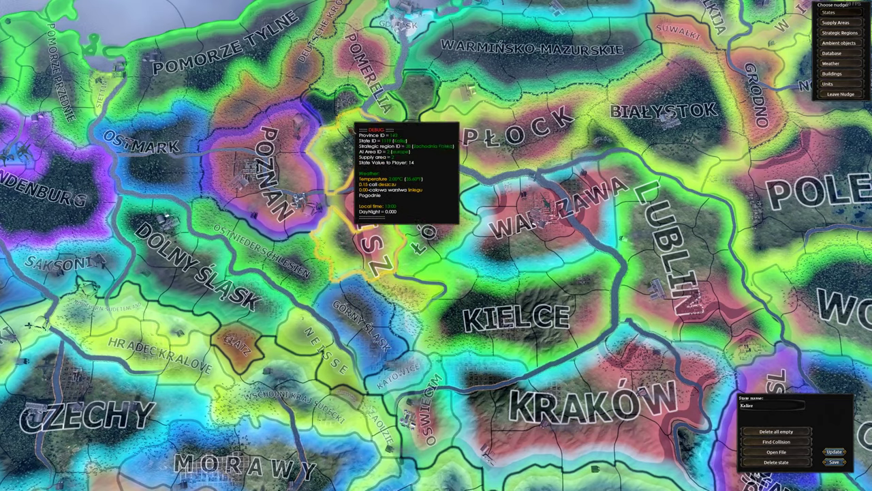
pyautogui.scroll(-3, 375, 192)
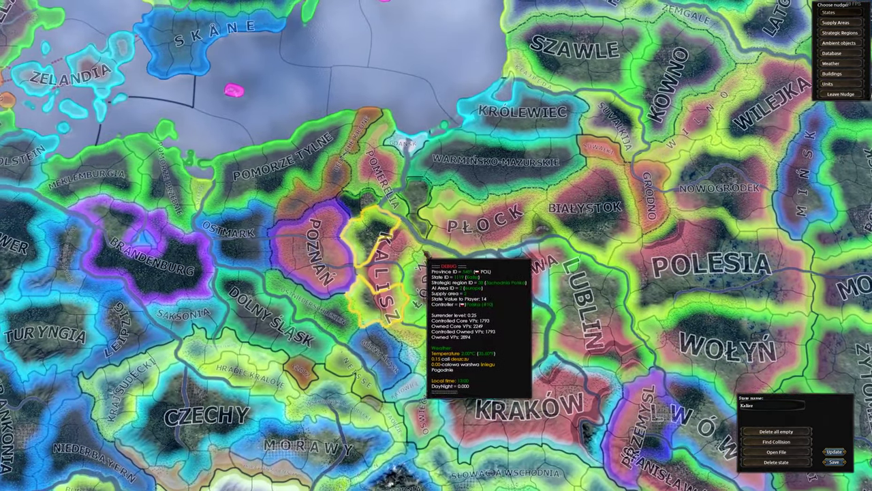
# Extend the Pomerelia state with the unassigned provinces along its southern edge.
pyautogui.scroll(3, 444, 247)
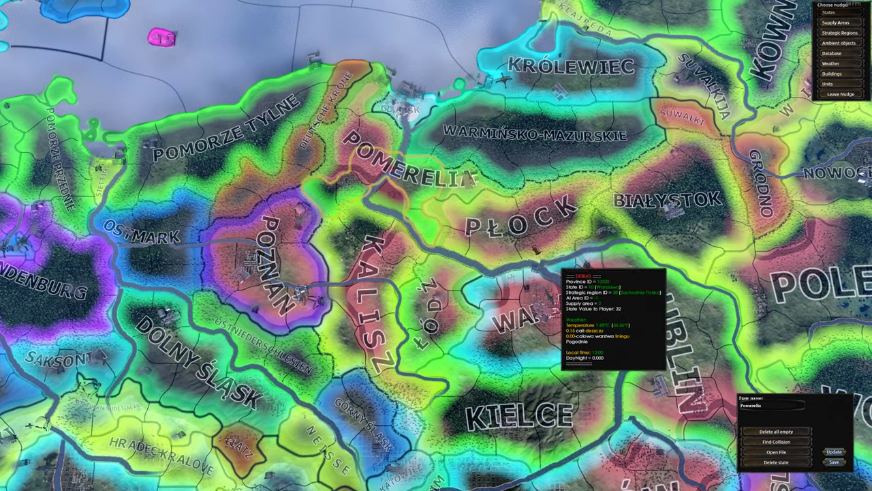
pyautogui.scroll(-2, 559, 267)
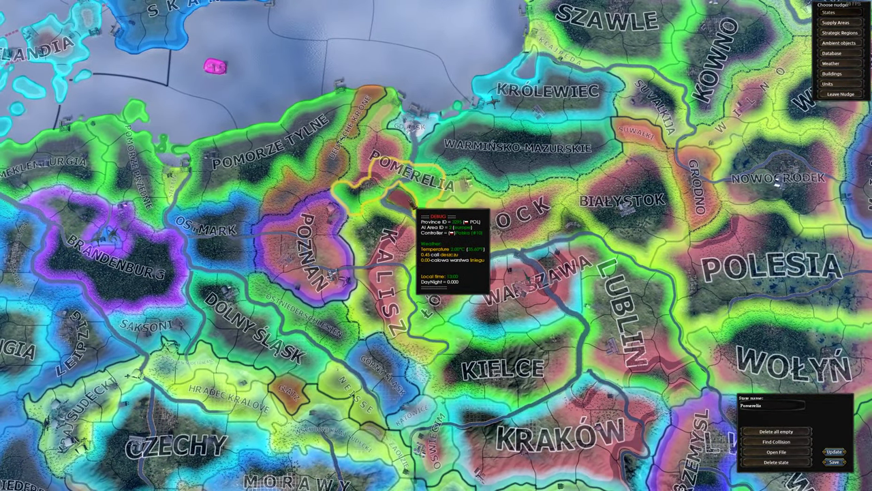
pyautogui.scroll(-2, 413, 204)
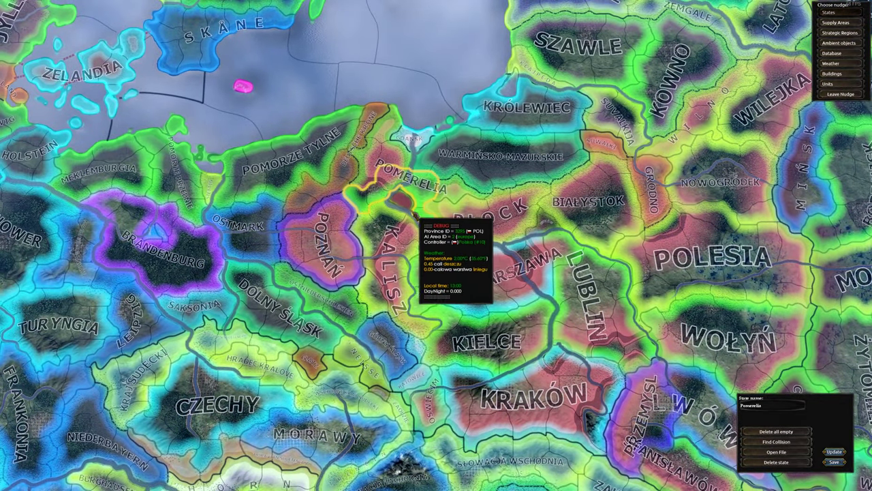
pyautogui.scroll(-3, 413, 208)
pyautogui.scroll(3, 362, 208)
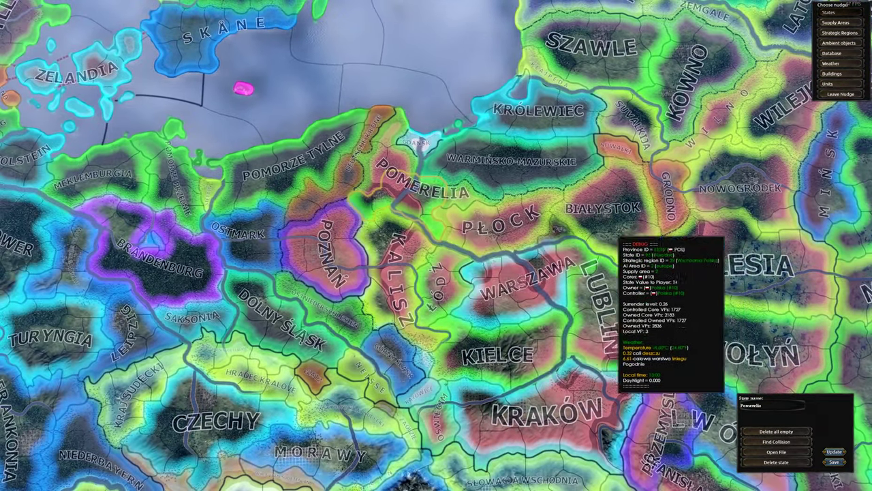
# Select the Płock state, assign it the province bordering Pomerelia and check the resulting Polish states.
pyautogui.scroll(-3, 459, 230)
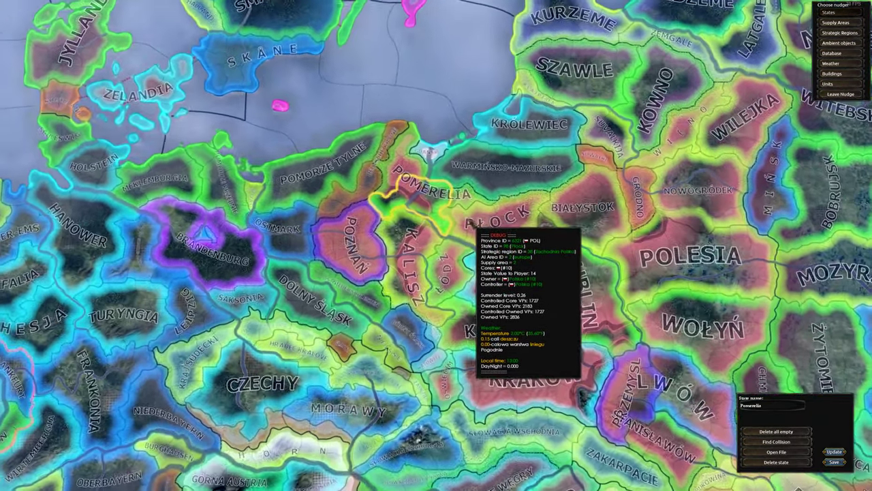
pyautogui.scroll(3, 457, 232)
pyautogui.click(481, 225)
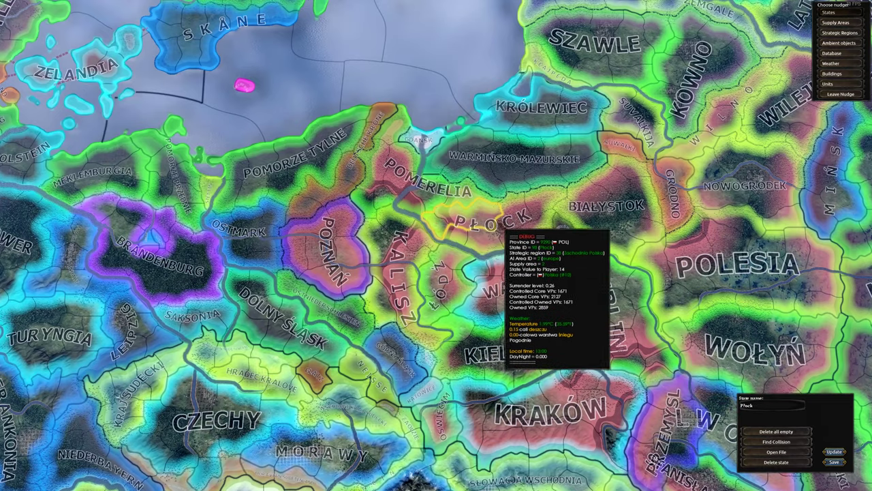
pyautogui.scroll(-2, 546, 232)
pyautogui.scroll(-2, 613, 289)
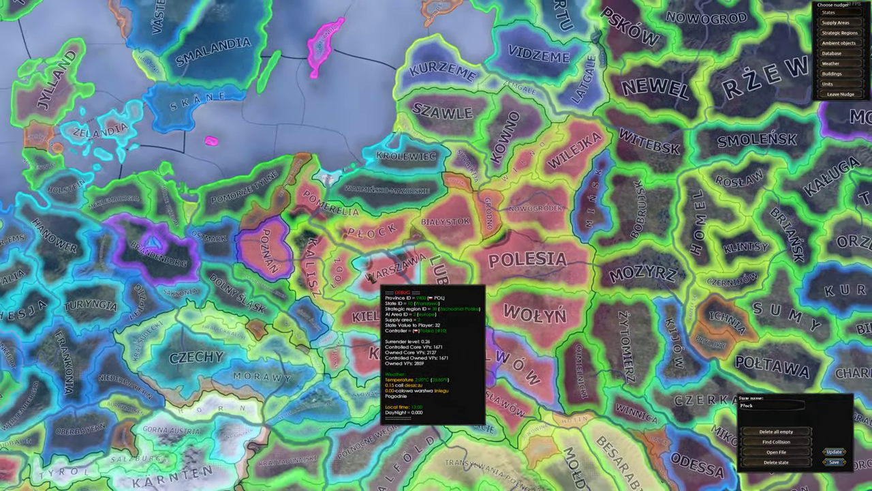
pyautogui.scroll(2, 357, 280)
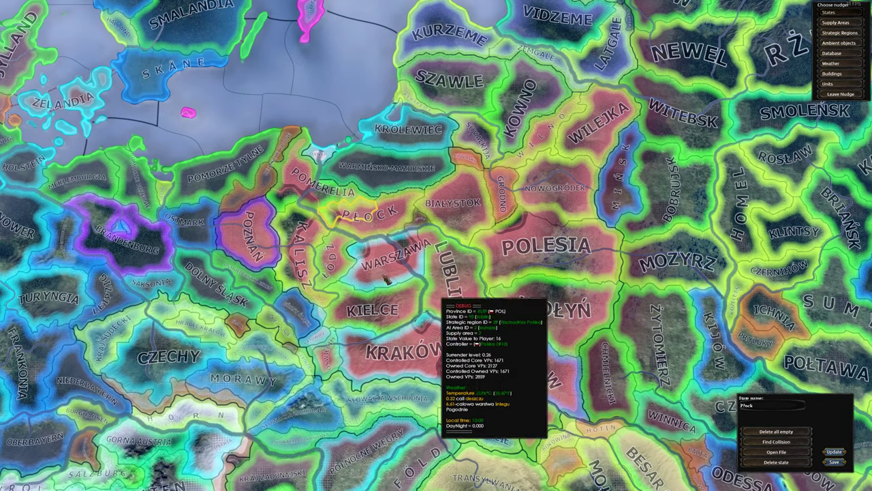
pyautogui.scroll(3, 381, 281)
pyautogui.scroll(-2, 383, 280)
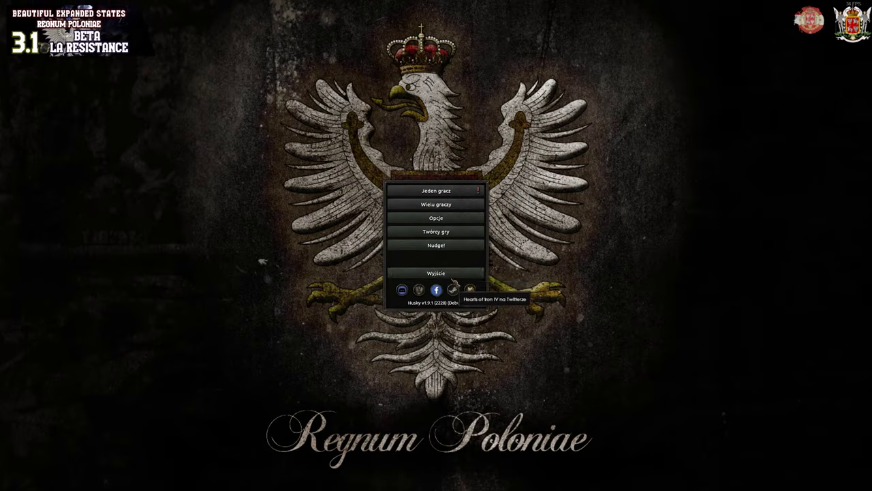
# Exit the game and copy the bbsm folder from the Hearts of Iron IV mod directory to the desktop.
pyautogui.click(443, 276)
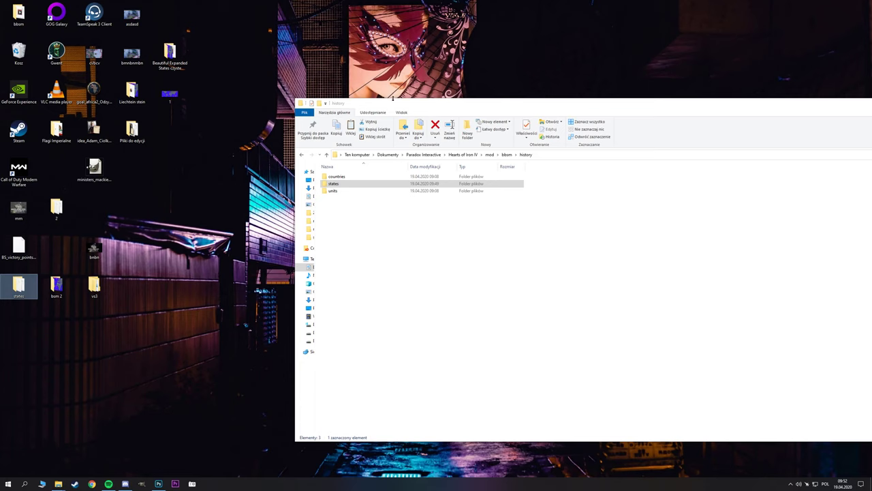
pyautogui.moveTo(406, 102); pyautogui.dragTo(262, 55)
pyautogui.click(346, 106)
pyautogui.moveTo(348, 55); pyautogui.dragTo(505, 61)
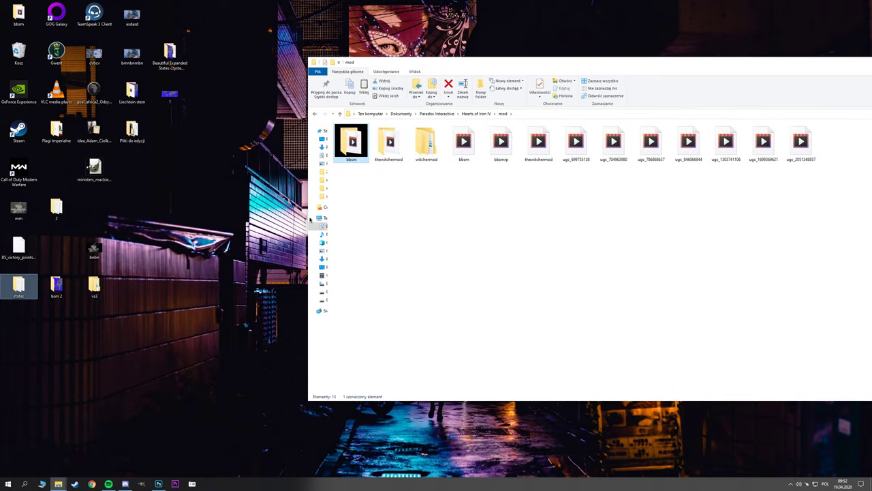
pyautogui.moveTo(350, 150); pyautogui.dragTo(135, 97)
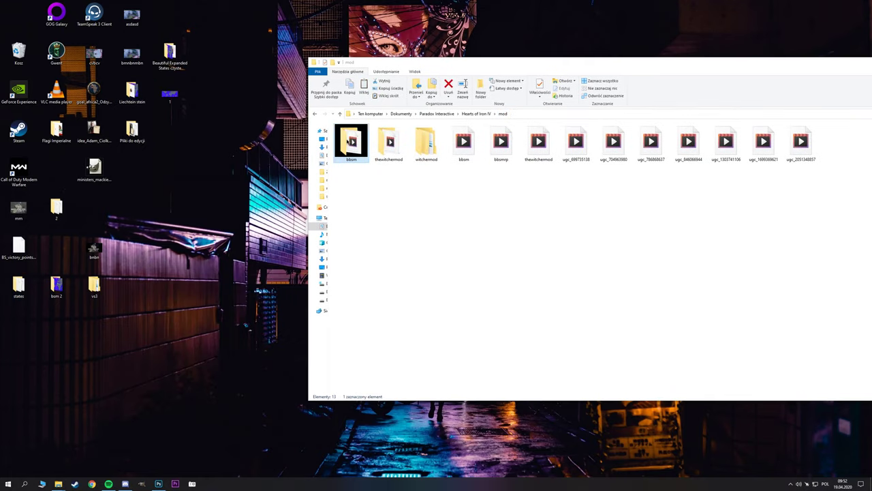
pyautogui.click(349, 142)
pyautogui.click(139, 192)
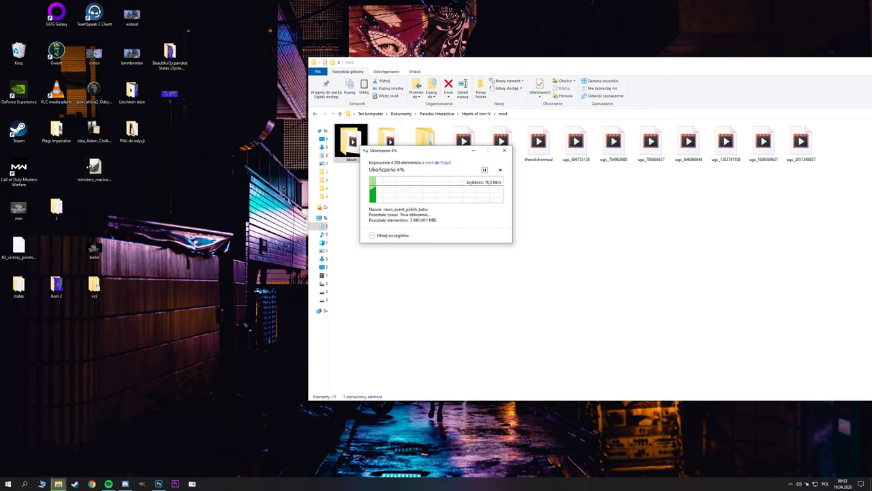
# Open Documents > Paradox Interactive > Hearts of Iron IV in a second Explorer window and place it beside the mod folder window.
pyautogui.press('super+e')
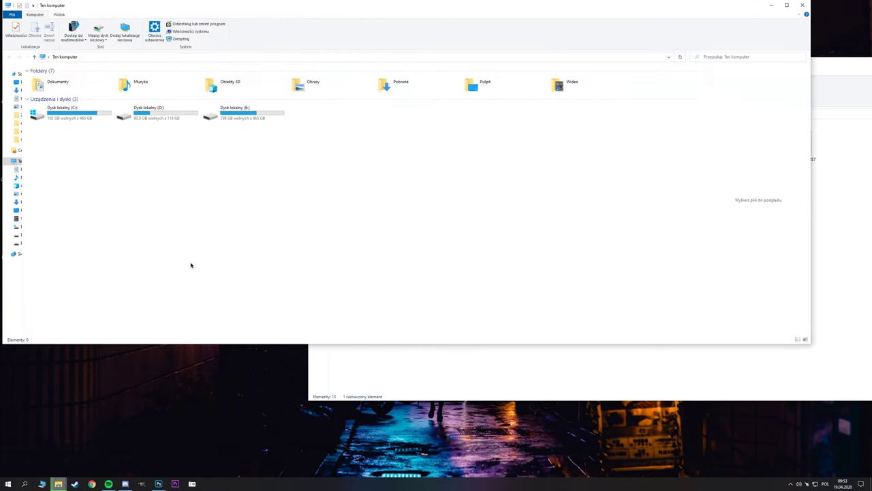
pyautogui.moveTo(138, 8); pyautogui.dragTo(254, 29)
pyautogui.click(131, 122)
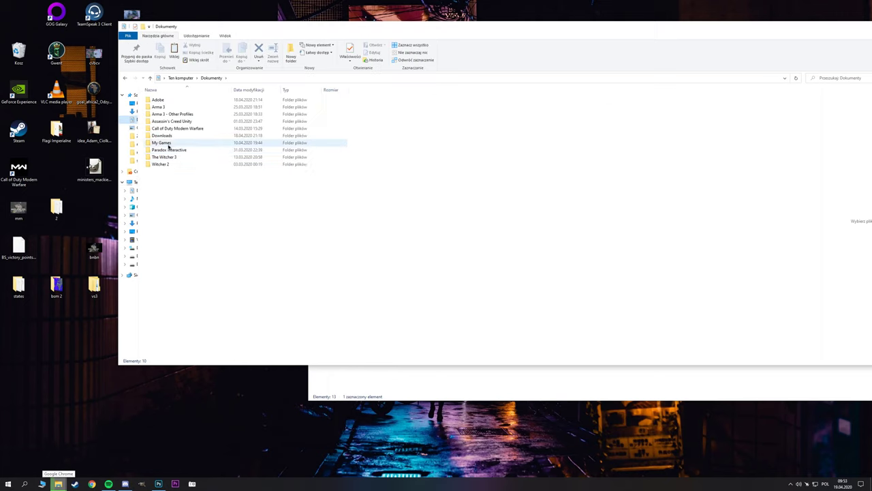
pyautogui.doubleClick(169, 143)
pyautogui.doubleClick(177, 100)
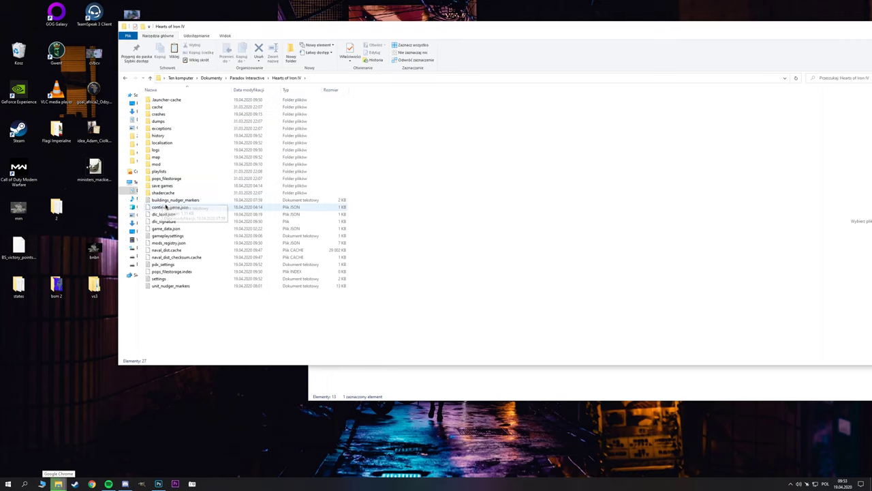
pyautogui.moveTo(400, 34); pyautogui.dragTo(297, 57)
pyautogui.click(830, 247)
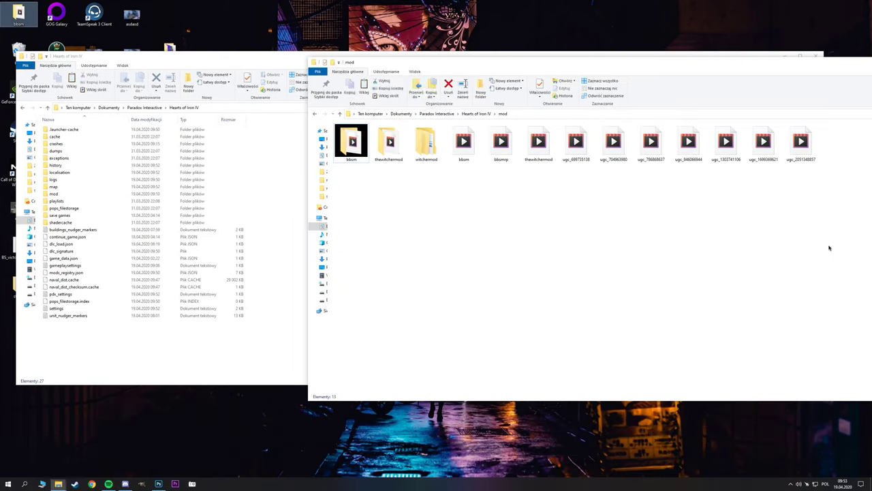
pyautogui.moveTo(151, 58); pyautogui.dragTo(155, 44)
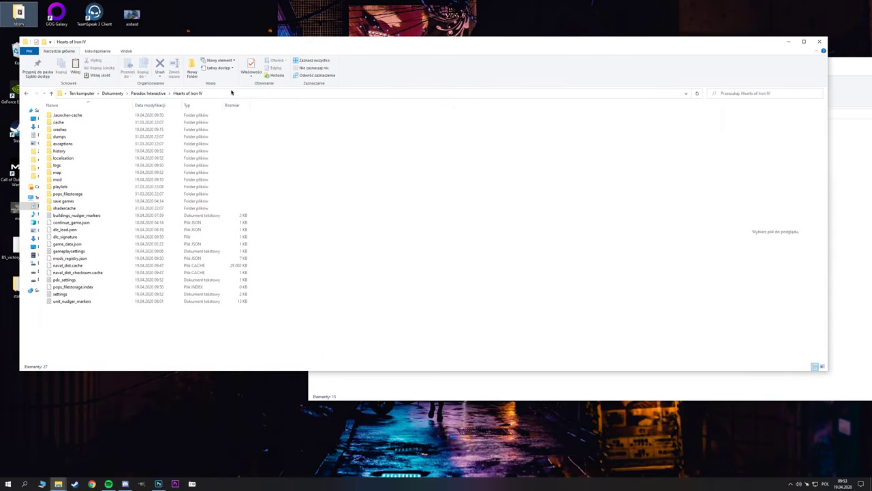
pyautogui.click(843, 244)
# Open the bbsm mod folder and move the map folder from Hearts of Iron IV into it, merging with the existing one.
pyautogui.click(350, 140)
pyautogui.doubleClick(350, 140)
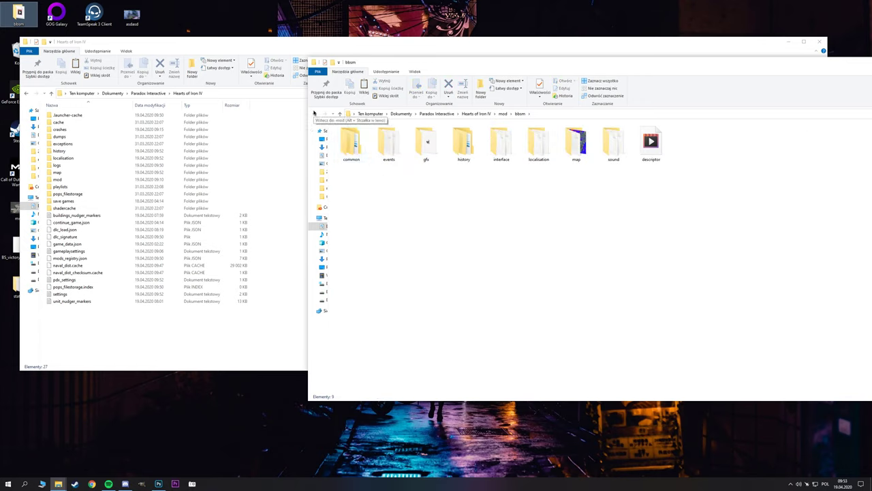
pyautogui.moveTo(56, 172); pyautogui.dragTo(459, 226)
pyautogui.click(399, 196)
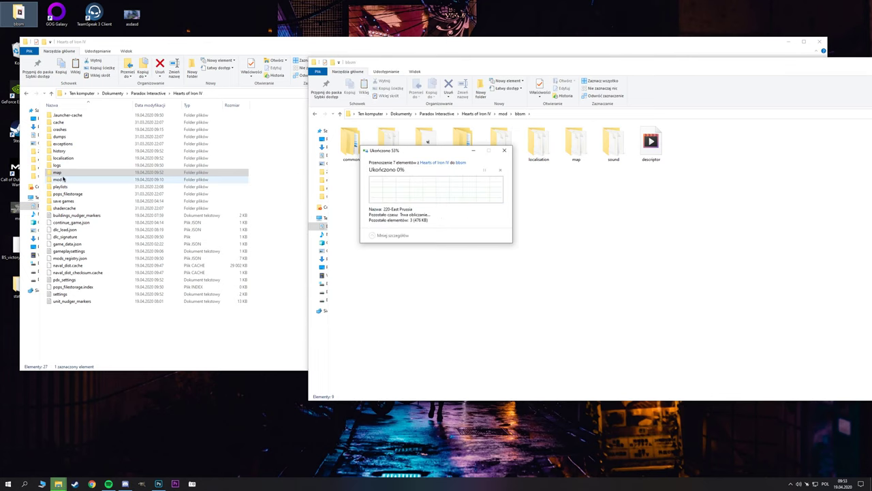
# In the mod's map folder, delete definition.csv and definition.csv.cache, rename definition.csv.fixed.csv as the replacement and return to bbsm.
pyautogui.doubleClick(576, 143)
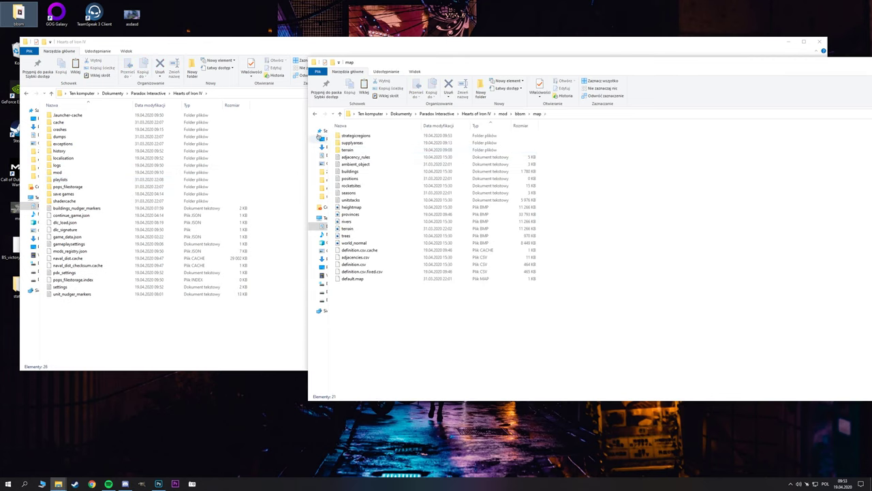
pyautogui.rightClick(363, 264)
pyautogui.click(379, 399)
pyautogui.rightClick(355, 250)
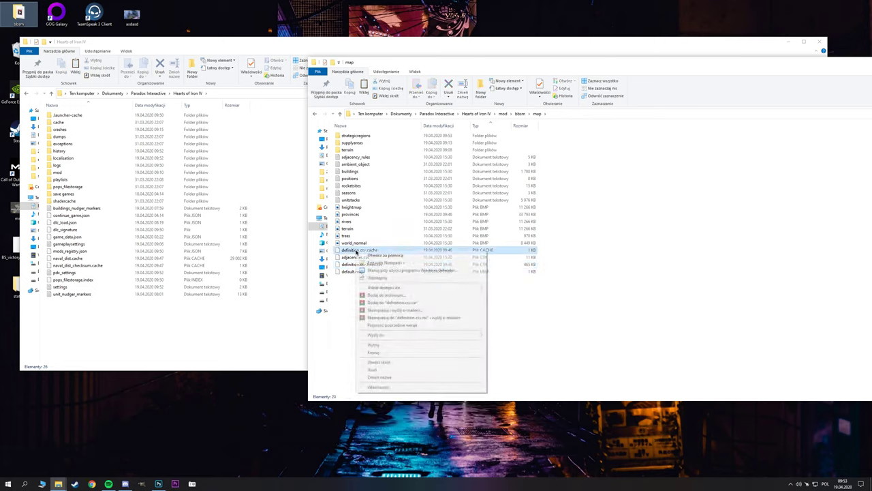
pyautogui.click(372, 369)
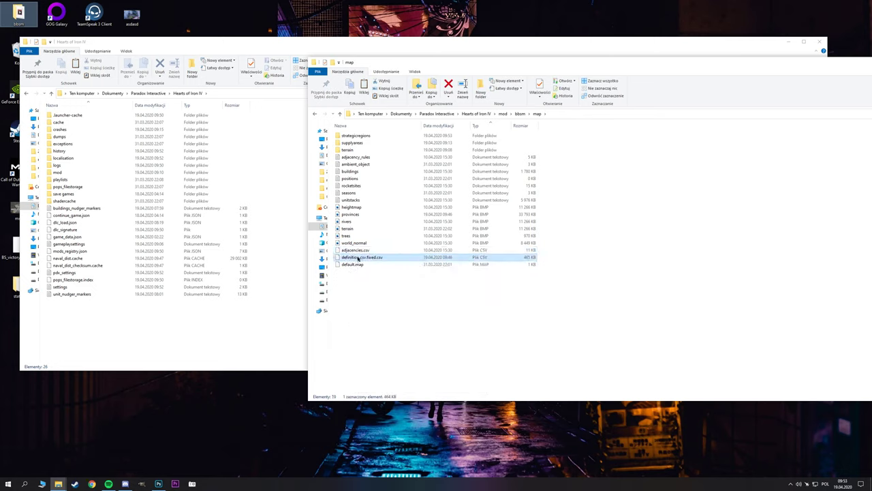
pyautogui.rightClick(359, 257)
pyautogui.click(395, 399)
pyautogui.click(378, 290)
pyautogui.click(314, 114)
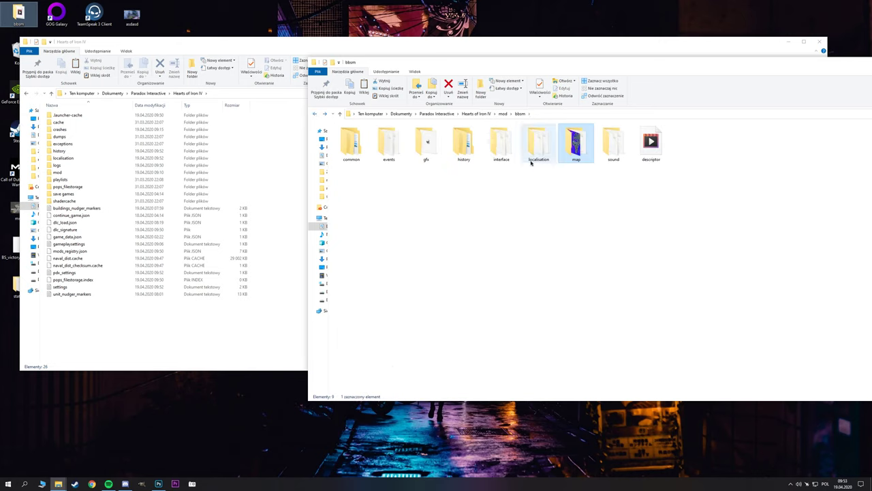
# Review the state files in the Hearts of Iron IV history folder and move that history folder into bbsm, merging with the existing one.
pyautogui.doubleClick(61, 150)
pyautogui.doubleClick(68, 116)
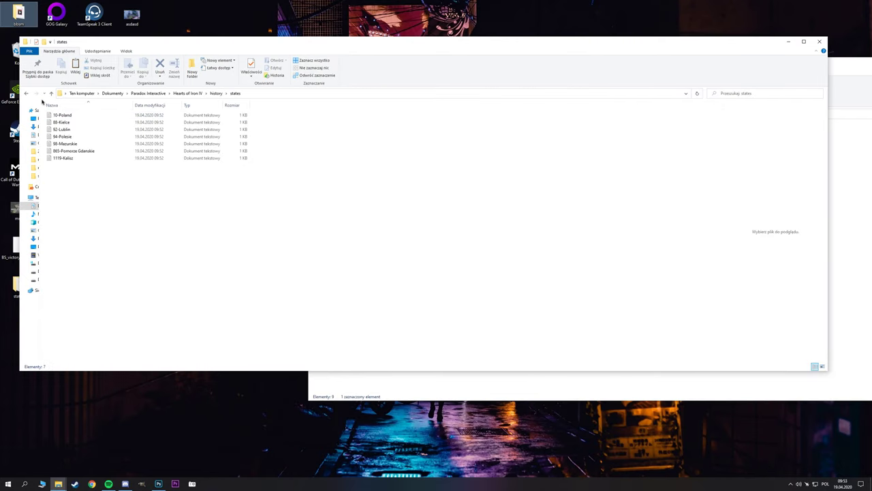
pyautogui.click(28, 95)
pyautogui.click(441, 381)
pyautogui.click(27, 94)
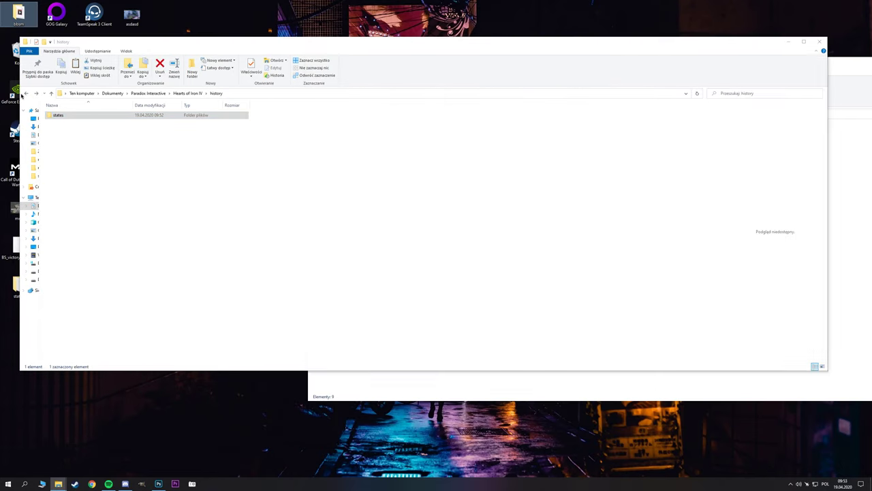
pyautogui.click(418, 379)
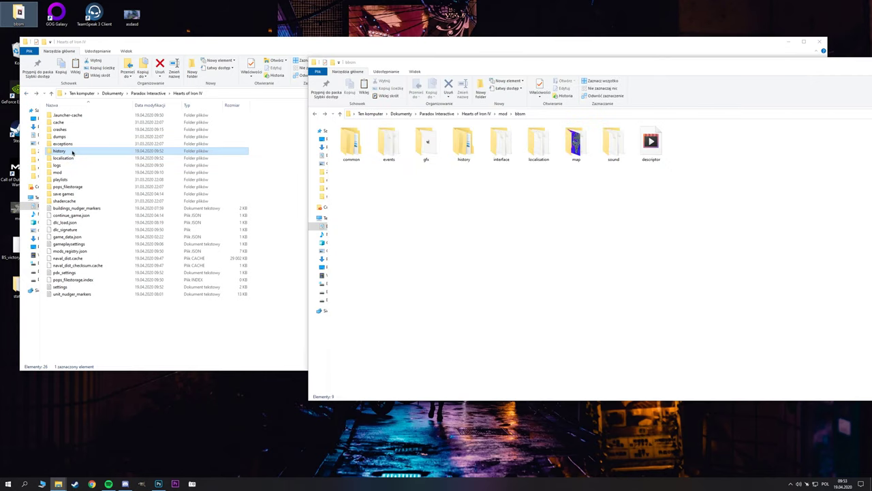
pyautogui.moveTo(68, 151); pyautogui.dragTo(456, 218)
pyautogui.click(404, 199)
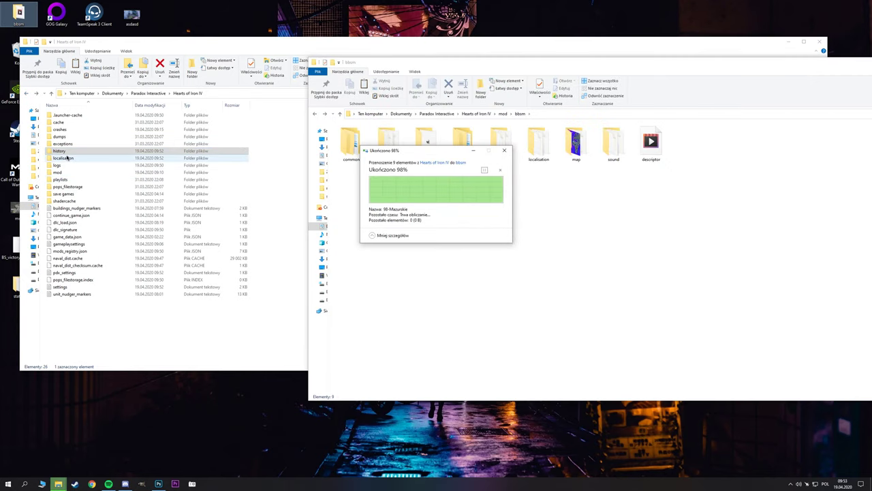
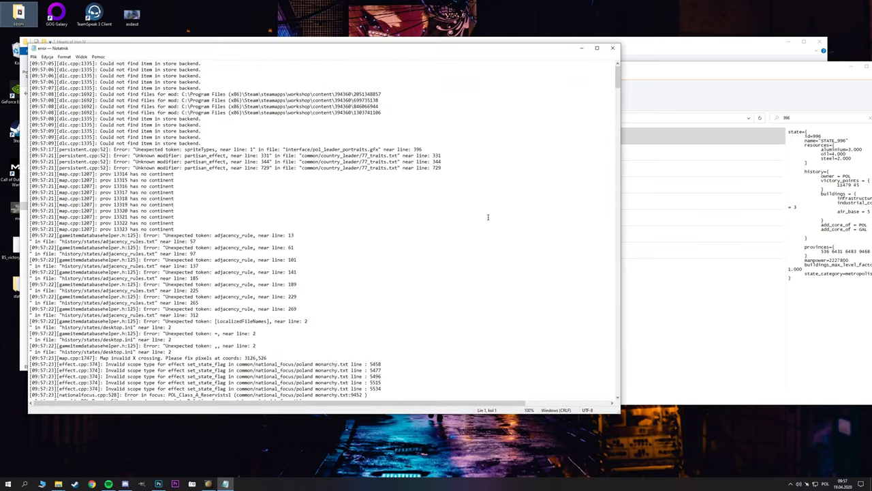
# Switch to Hearts of Iron IV and examine the states and supply areas of Poland in Nudge.
pyautogui.click(209, 484)
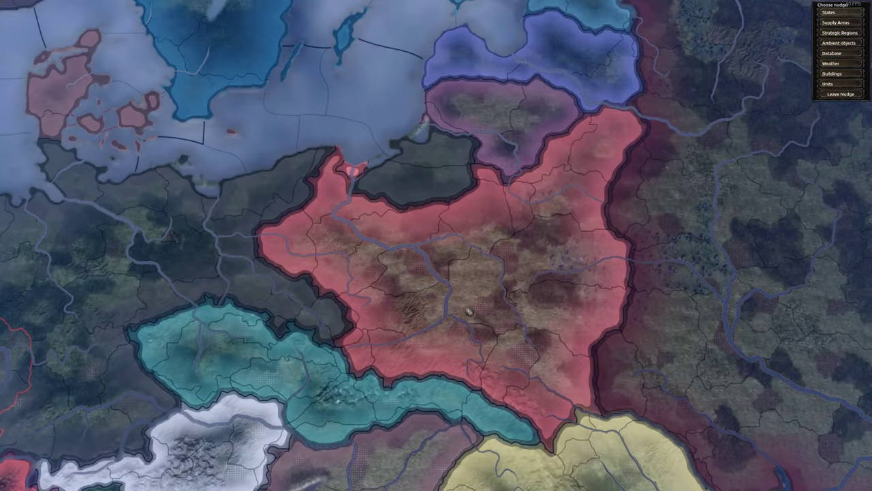
pyautogui.scroll(3, 521, 443)
pyautogui.scroll(-2, 535, 348)
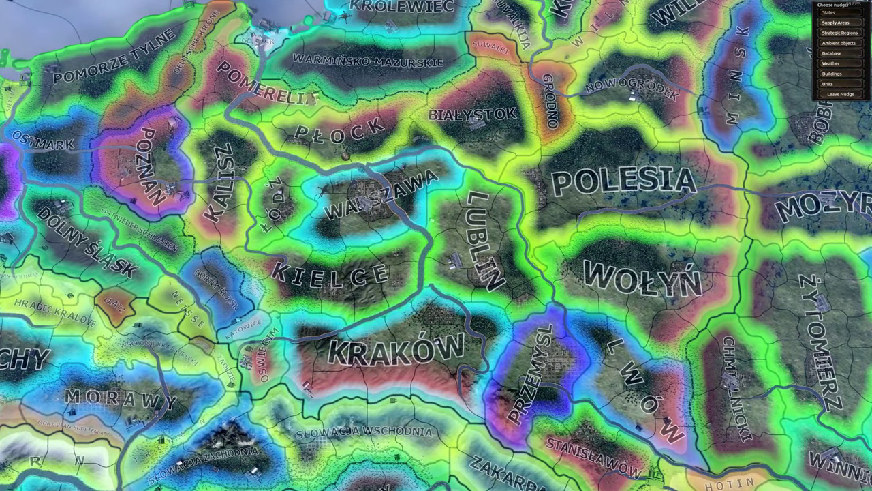
pyautogui.click(835, 22)
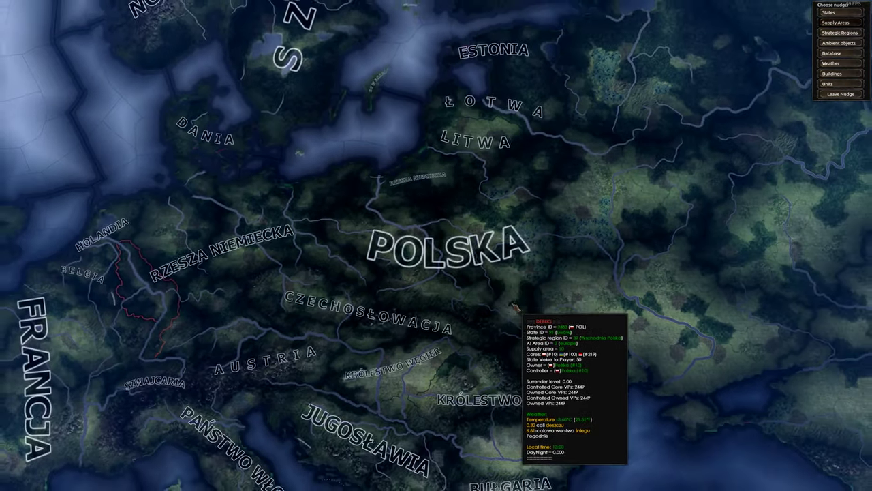
pyautogui.scroll(3, 516, 308)
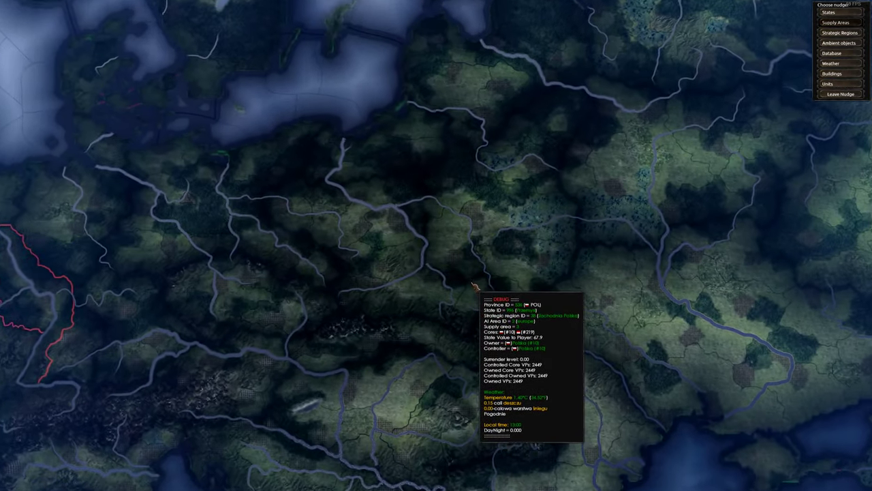
pyautogui.scroll(3, 516, 314)
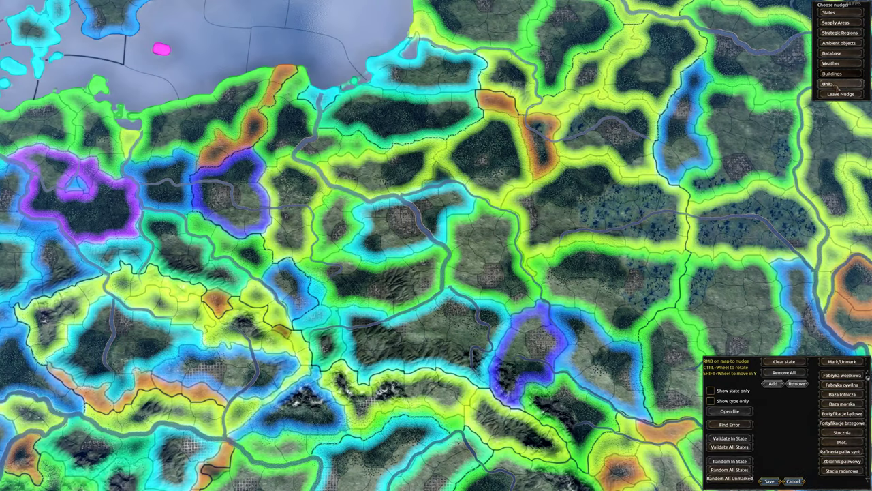
# Look through the units, ambient objects and strategic regions editors in Nudge and inspect the Polish states on the map.
pyautogui.click(841, 82)
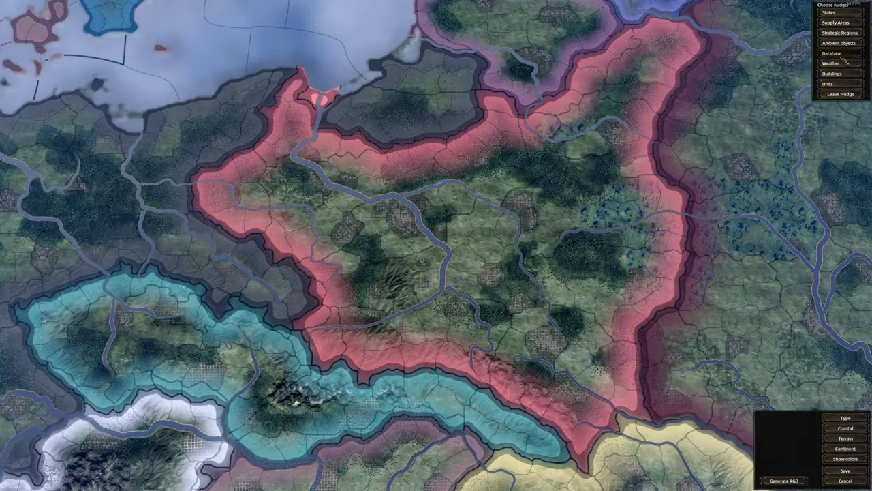
pyautogui.click(841, 44)
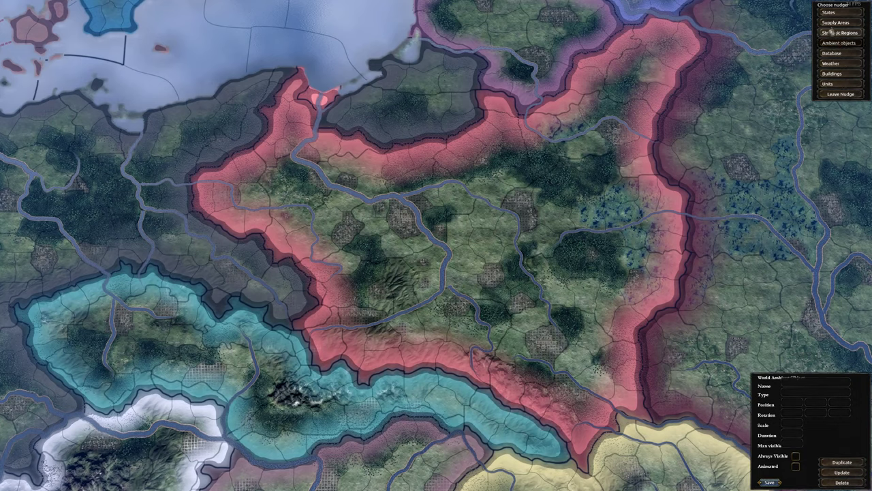
pyautogui.click(830, 32)
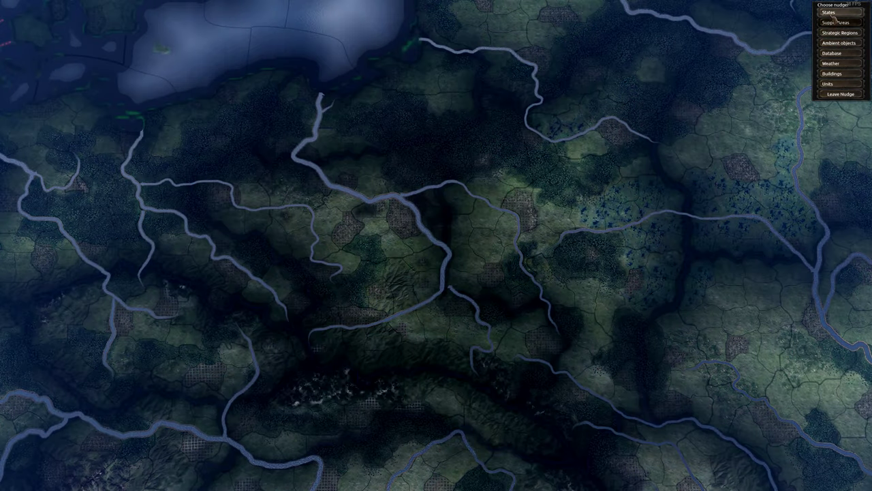
pyautogui.click(828, 13)
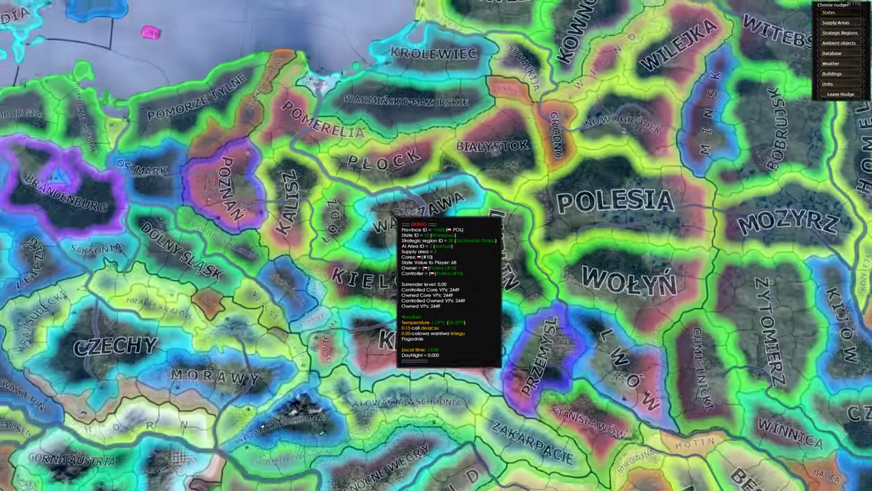
pyautogui.scroll(-3, 398, 219)
pyautogui.scroll(4, 398, 219)
pyautogui.scroll(-6, 382, 197)
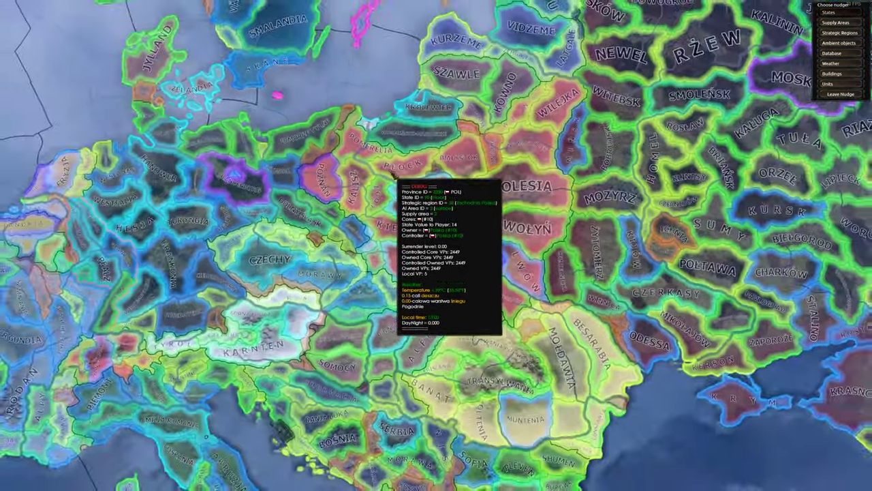
pyautogui.scroll(4, 395, 177)
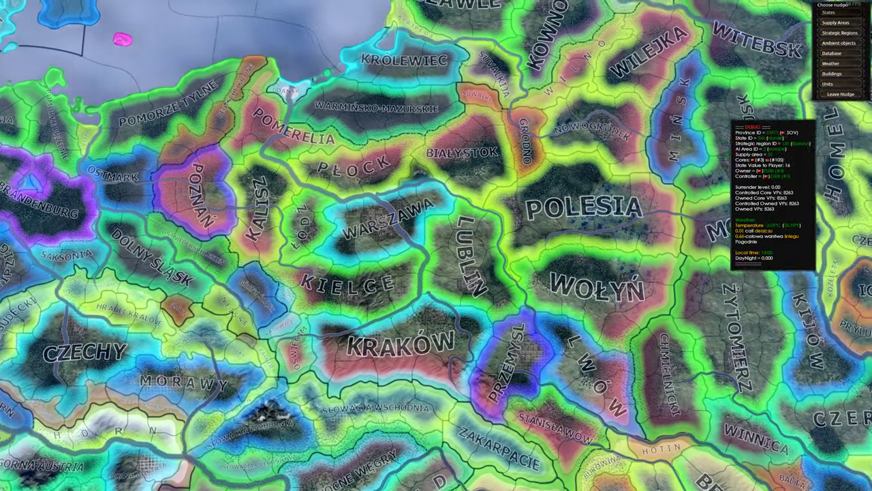
# Leave Nudge and switch back to the error log on the desktop.
pyautogui.click(839, 93)
pyautogui.press('super')
pyautogui.press('super')
pyautogui.press('super')
pyautogui.press('super')
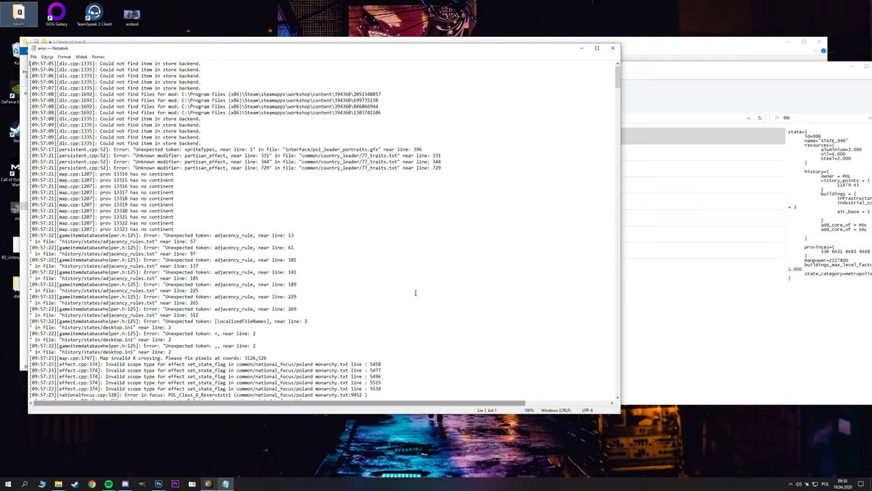
pyautogui.click(209, 483)
pyautogui.press('super')
pyautogui.press('super')
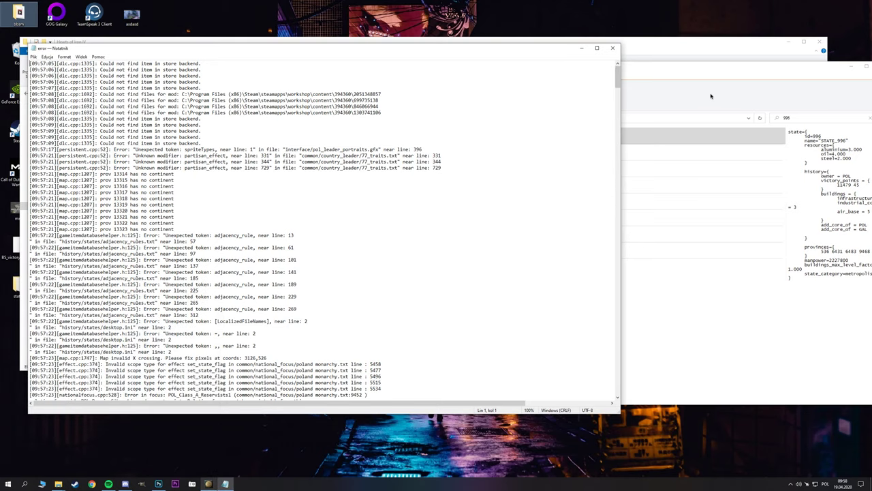
# Close the Explorer window with the states folder search results for 996.
pyautogui.moveTo(693, 76); pyautogui.dragTo(489, 84)
pyautogui.click(659, 75)
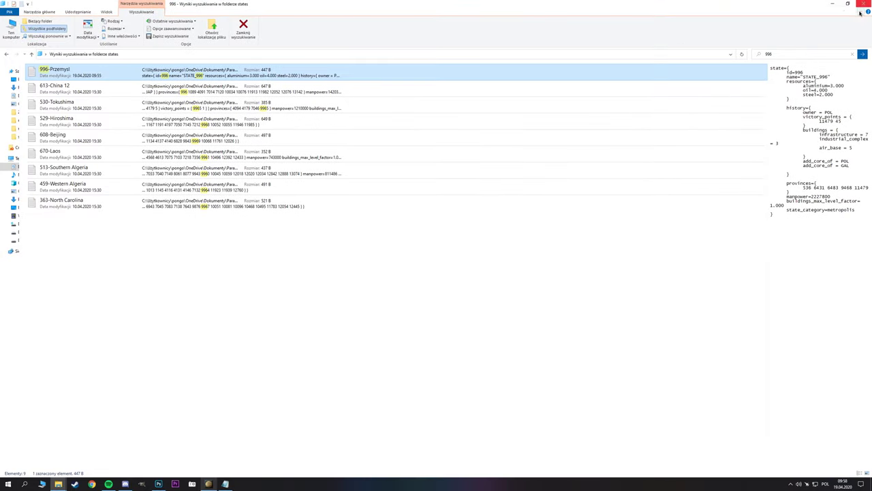
pyautogui.click(862, 4)
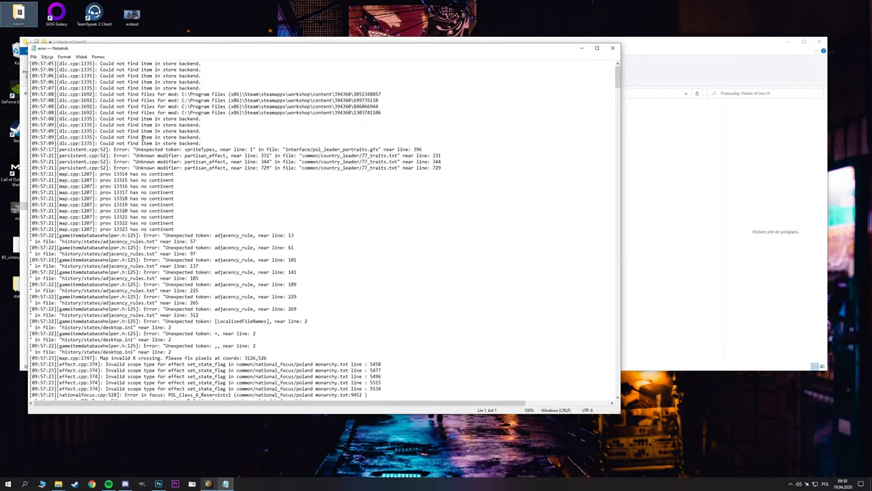
# Examine the entries about provinces without a continent and the invalid X crossing in the error log.
pyautogui.moveTo(193, 236); pyautogui.dragTo(89, 198)
pyautogui.moveTo(226, 235); pyautogui.dragTo(51, 198)
pyautogui.scroll(-10, 176, 226)
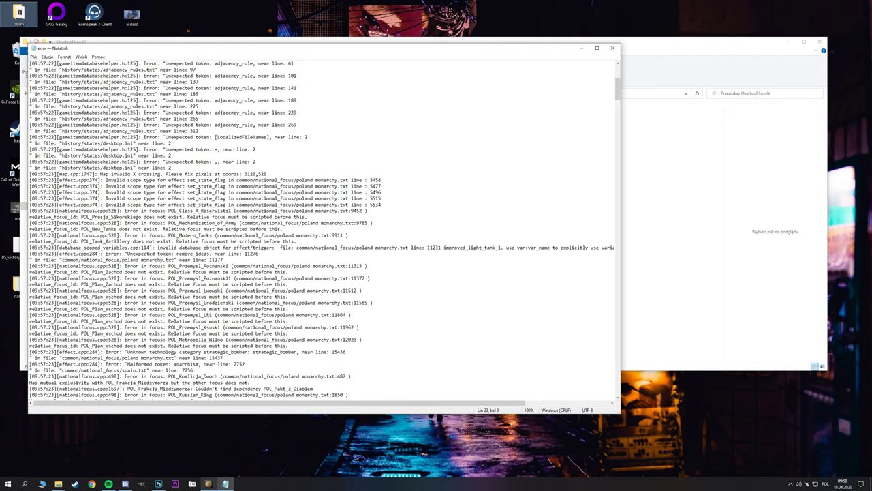
pyautogui.scroll(-1, 199, 191)
pyautogui.moveTo(286, 155); pyautogui.dragTo(49, 168)
pyautogui.click(287, 155)
pyautogui.moveTo(287, 155); pyautogui.dragTo(30, 155)
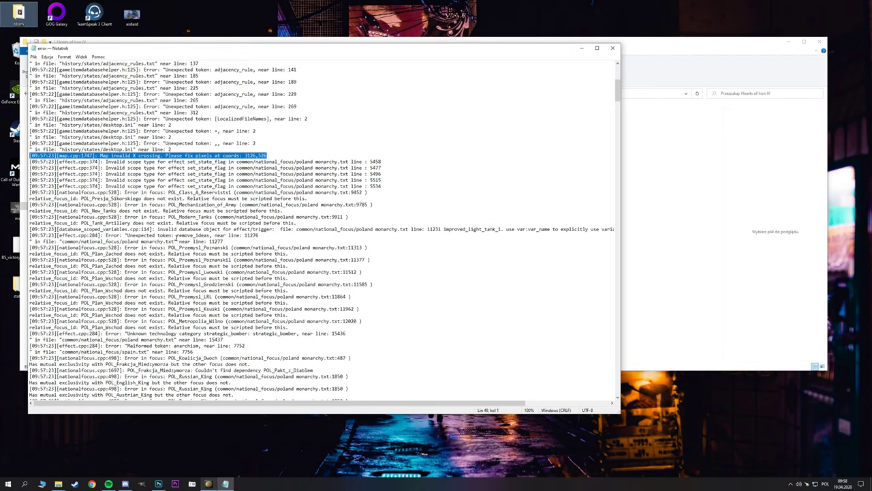
# Read through the focus, AI strategy, idea, event and trigger errors down to the strategic region entries.
pyautogui.scroll(-5, 176, 240)
pyautogui.scroll(-2, 188, 235)
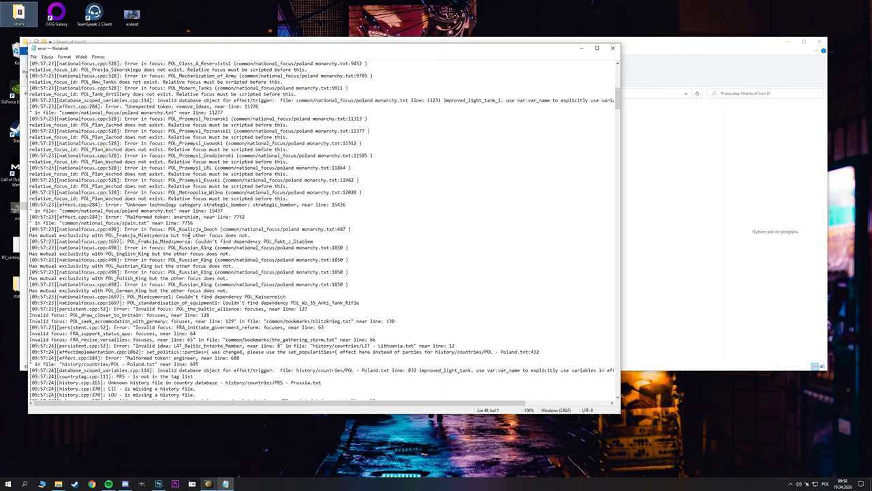
pyautogui.scroll(-2, 193, 238)
pyautogui.scroll(-7, 194, 239)
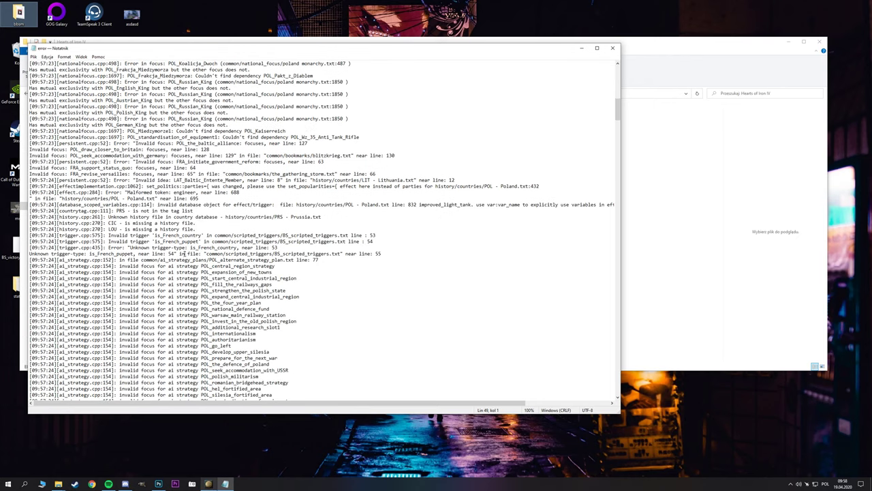
pyautogui.scroll(-20, 194, 242)
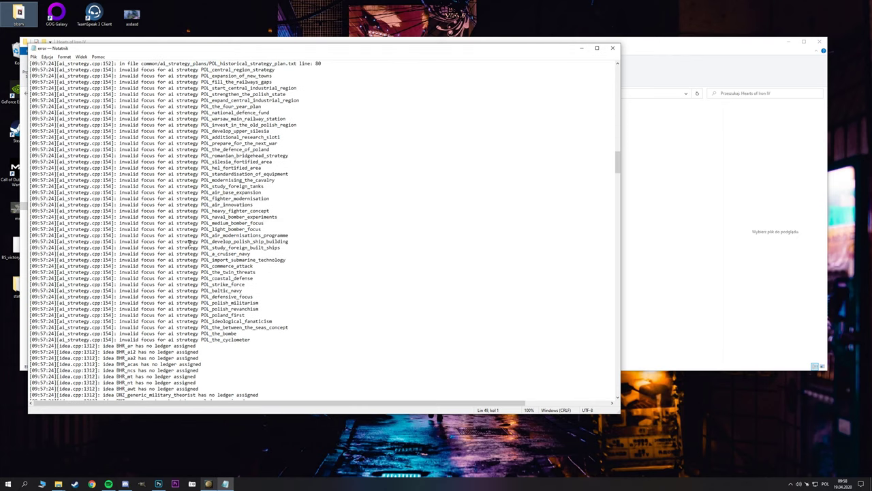
pyautogui.scroll(-20, 188, 245)
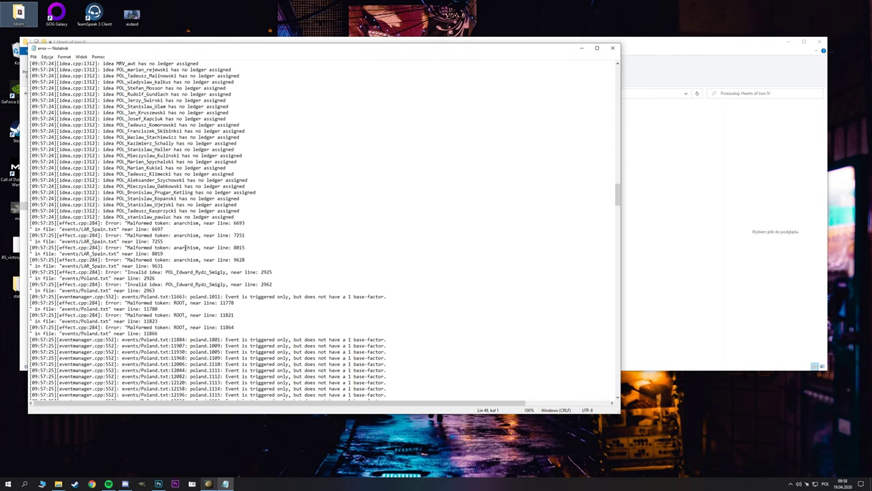
pyautogui.scroll(-20, 191, 254)
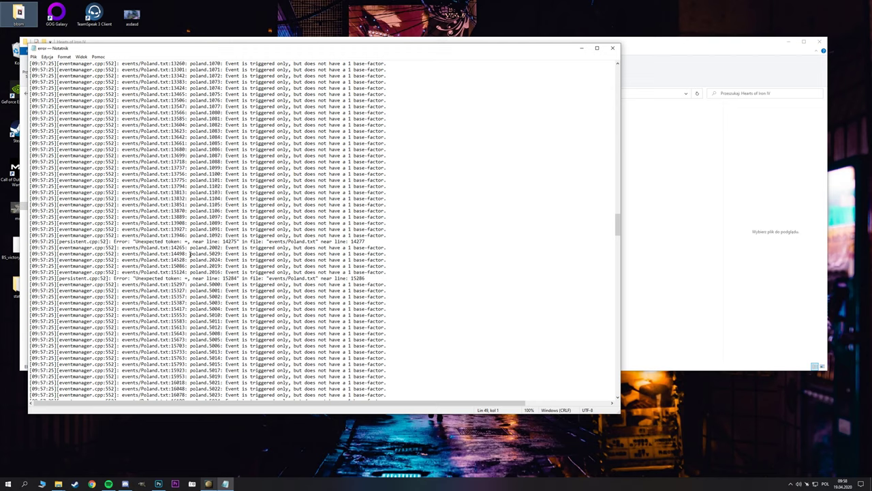
pyautogui.scroll(-2, 193, 255)
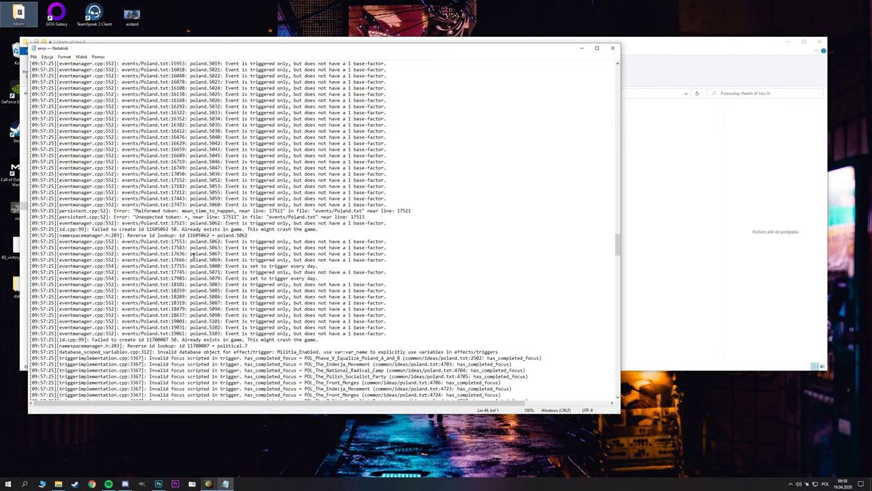
pyautogui.scroll(-2, 193, 255)
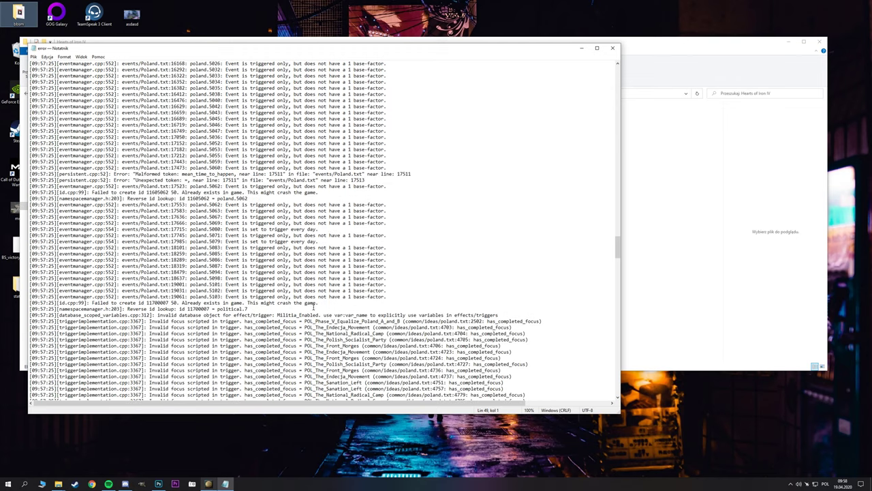
pyautogui.scroll(-20, 325, 302)
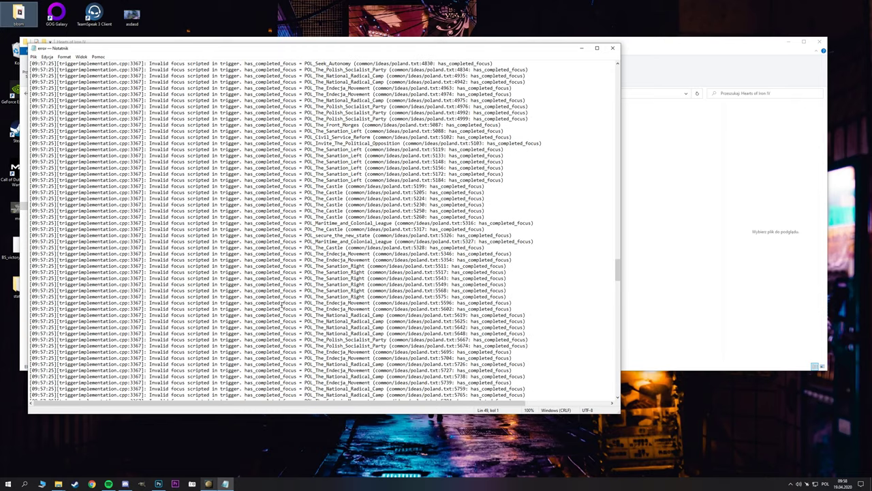
pyautogui.scroll(-20, 243, 291)
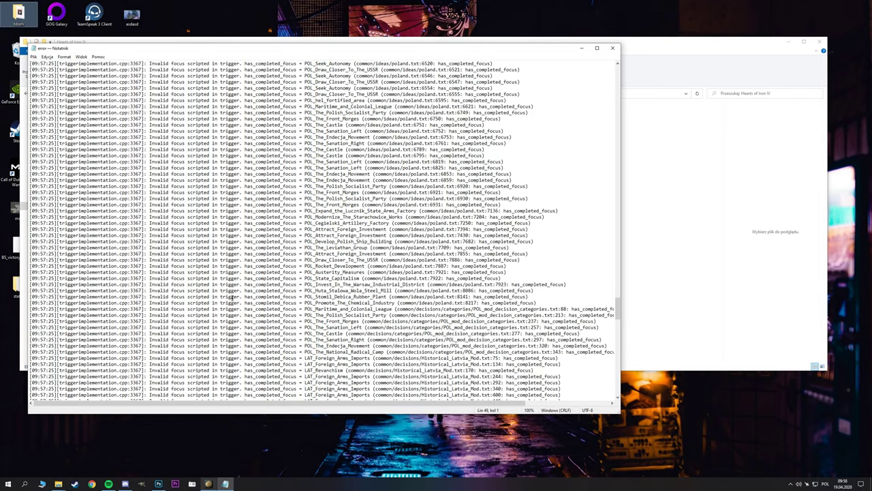
pyautogui.scroll(-5, 231, 298)
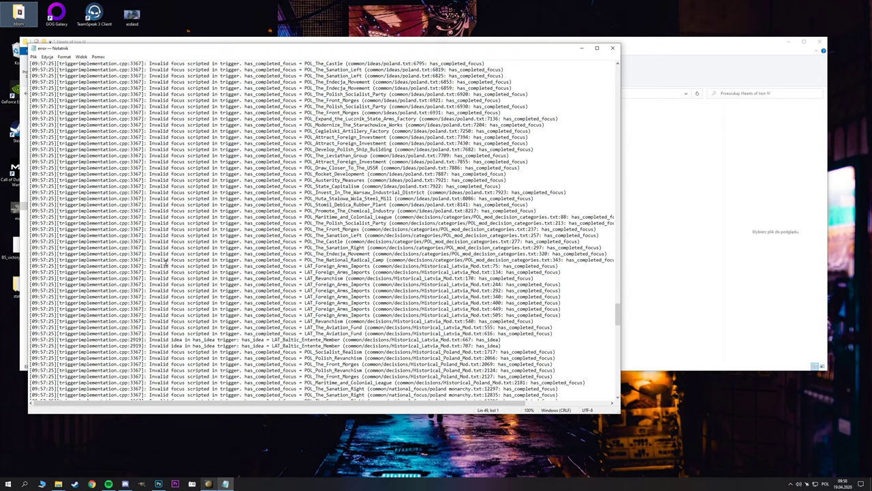
pyautogui.scroll(-14, 166, 264)
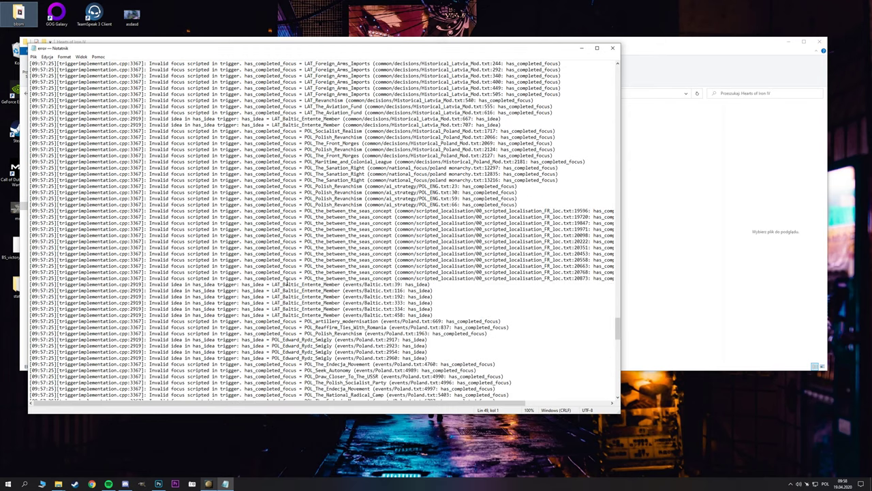
pyautogui.scroll(-4, 344, 309)
pyautogui.scroll(-4, 327, 316)
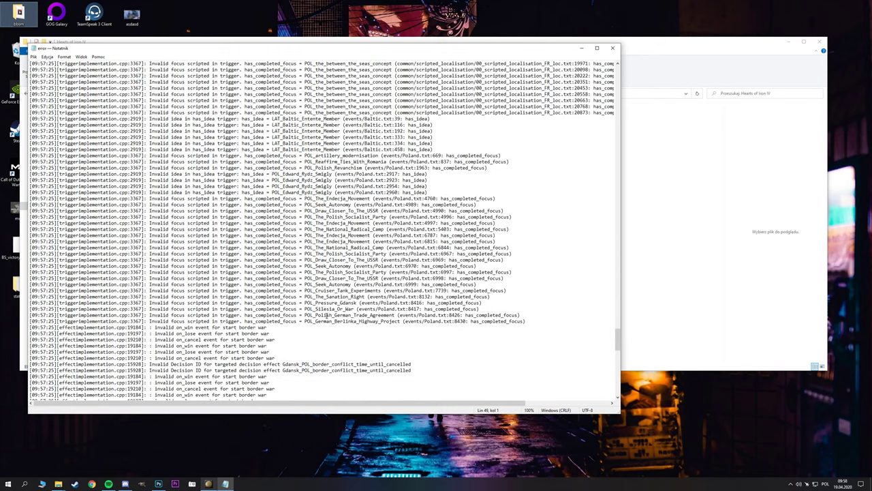
pyautogui.scroll(-8, 329, 317)
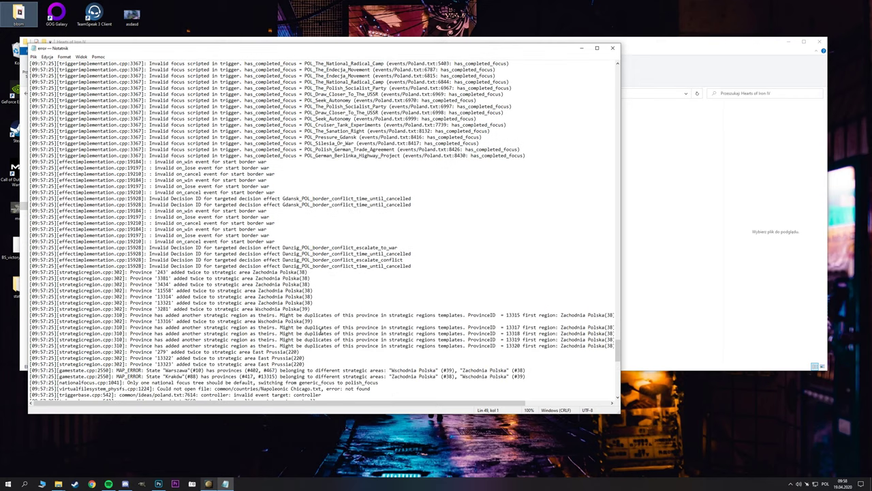
# Examine the log entries on provinces duplicated across strategic regions and the map errors for Warszawa and Kraków.
pyautogui.moveTo(325, 308); pyautogui.dragTo(31, 265)
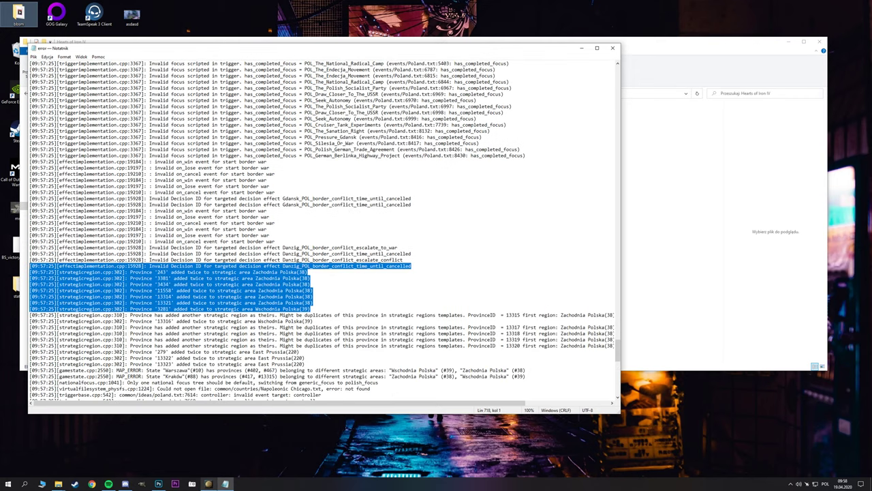
pyautogui.moveTo(334, 364); pyautogui.dragTo(165, 316)
pyautogui.moveTo(473, 382); pyautogui.dragTo(167, 337)
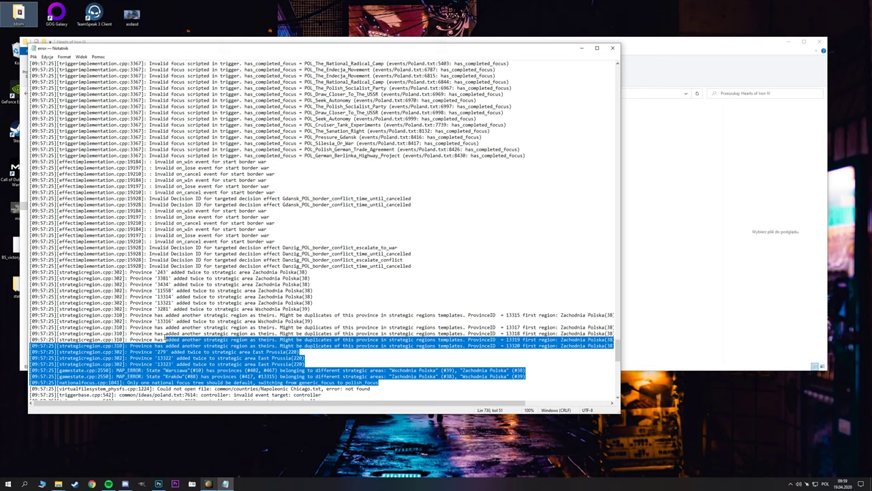
pyautogui.click(340, 359)
pyautogui.moveTo(339, 363); pyautogui.dragTo(30, 265)
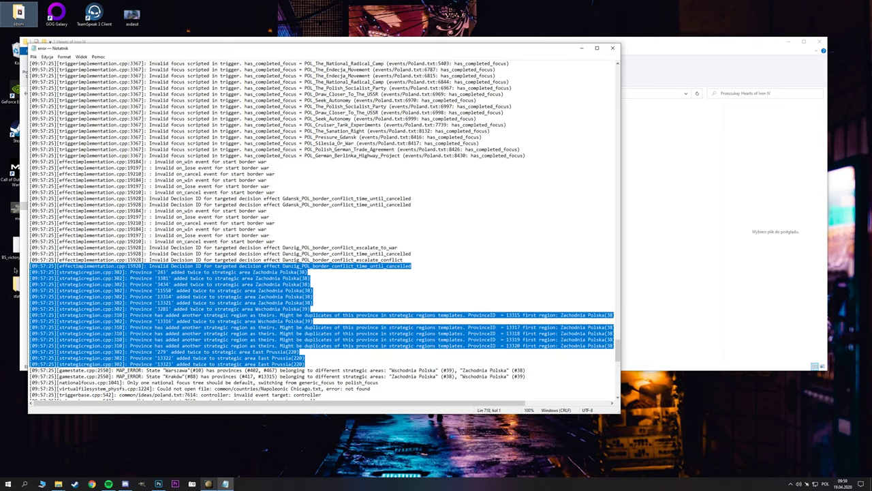
pyautogui.moveTo(334, 366); pyautogui.dragTo(66, 272)
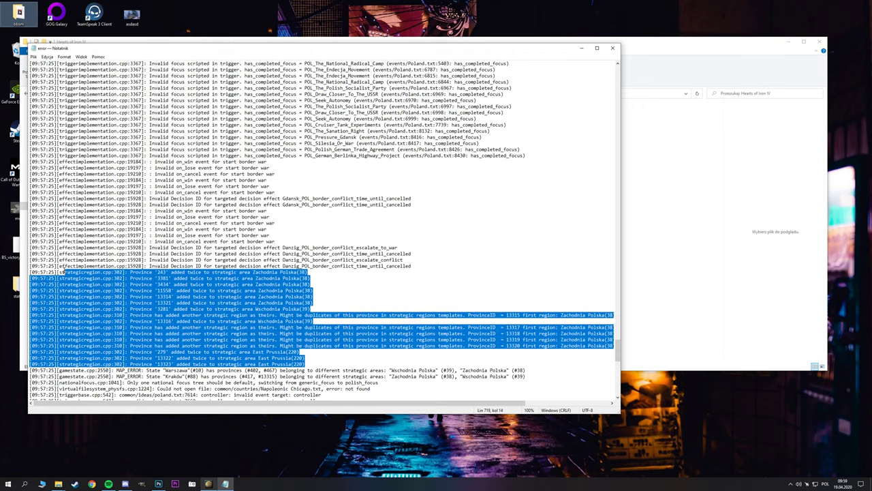
pyautogui.scroll(-2, 340, 390)
pyautogui.scroll(-2, 340, 390)
pyautogui.moveTo(333, 364); pyautogui.dragTo(24, 243)
pyautogui.moveTo(333, 364); pyautogui.dragTo(109, 247)
pyautogui.scroll(-2, 341, 368)
pyautogui.scroll(-9, 341, 368)
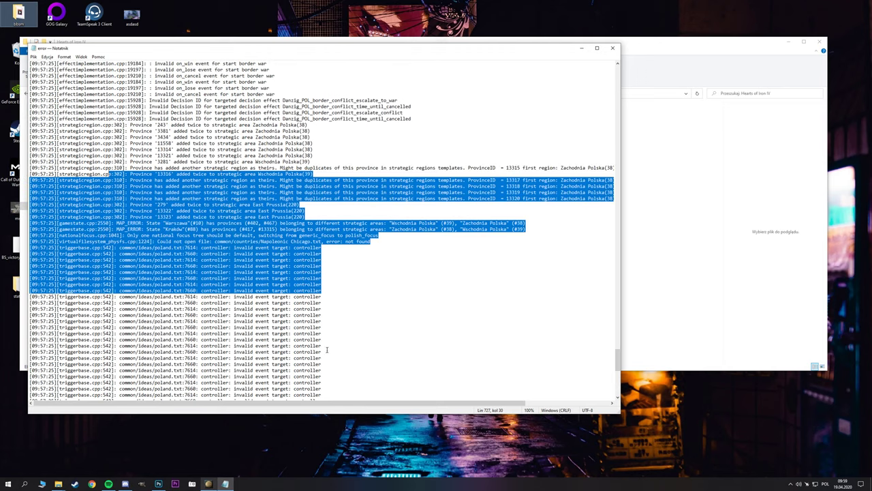
pyautogui.scroll(8, 306, 337)
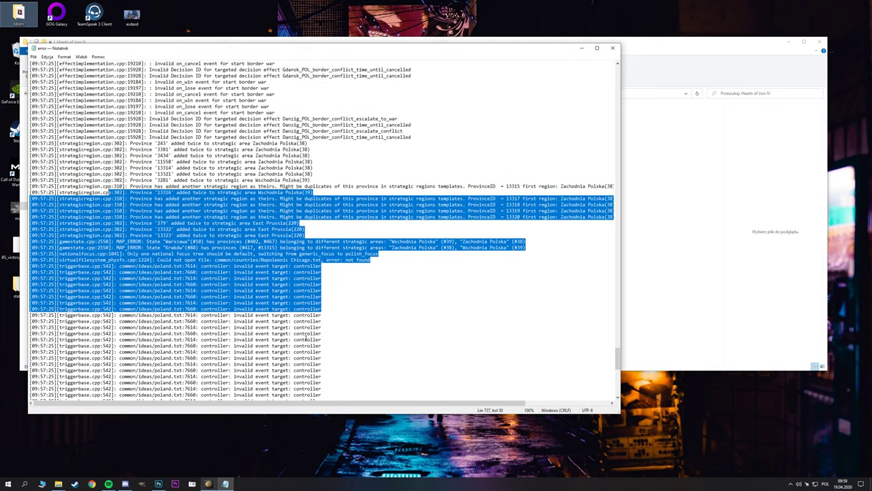
pyautogui.click(365, 302)
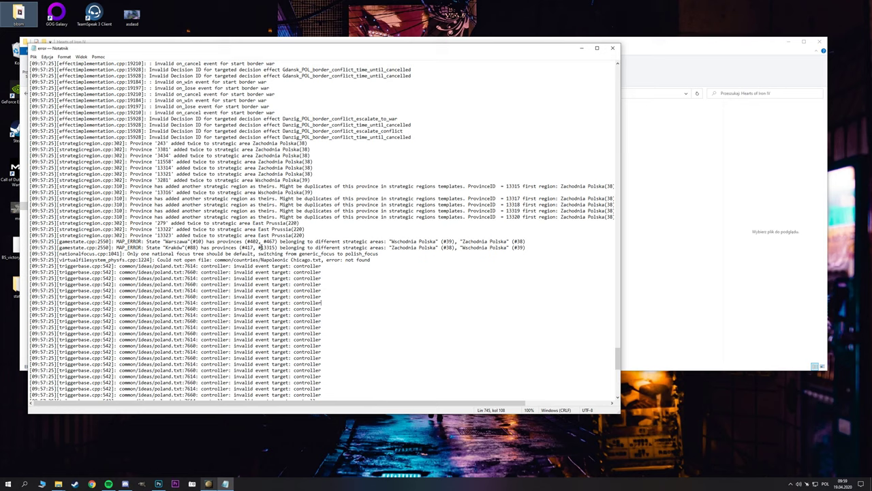
pyautogui.moveTo(307, 235); pyautogui.dragTo(157, 235)
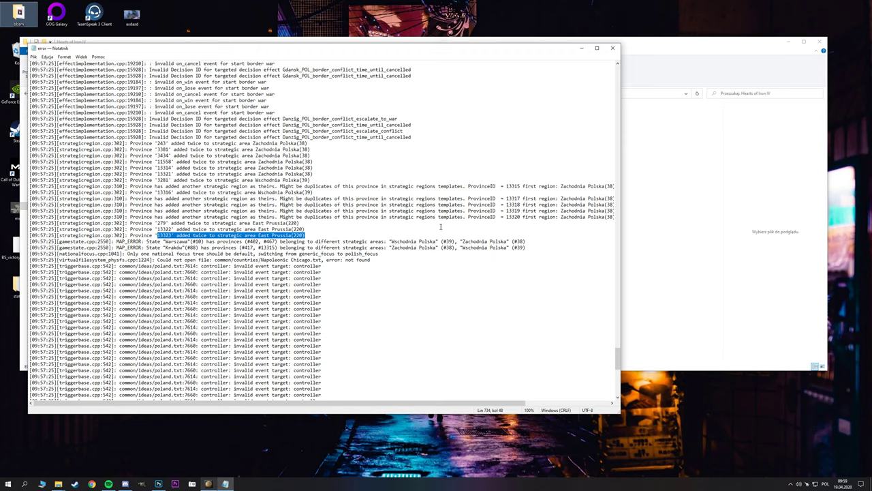
pyautogui.scroll(1, 227, 205)
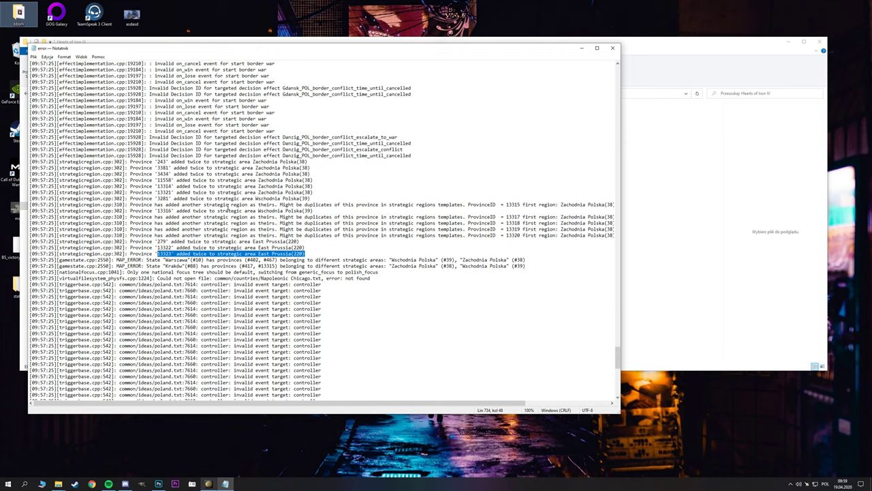
# Look over the invalid country tag and flag loading errors near the end of the log.
pyautogui.scroll(-20, 228, 208)
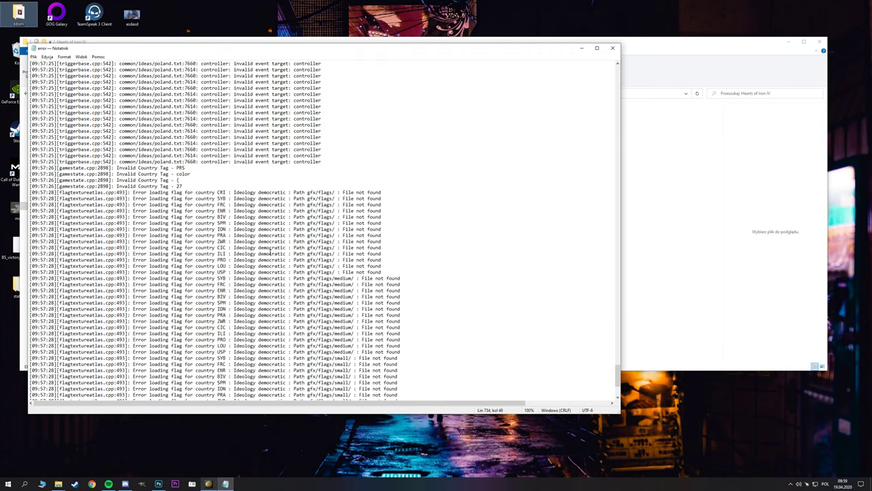
pyautogui.scroll(15, 267, 252)
pyautogui.scroll(-18, 266, 253)
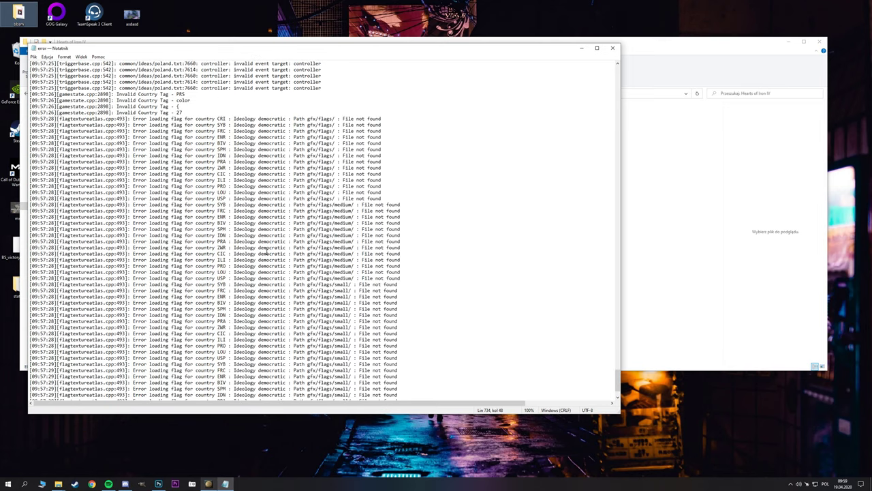
pyautogui.scroll(8, 272, 252)
pyautogui.scroll(3, 273, 251)
pyautogui.moveTo(135, 241); pyautogui.dragTo(182, 266)
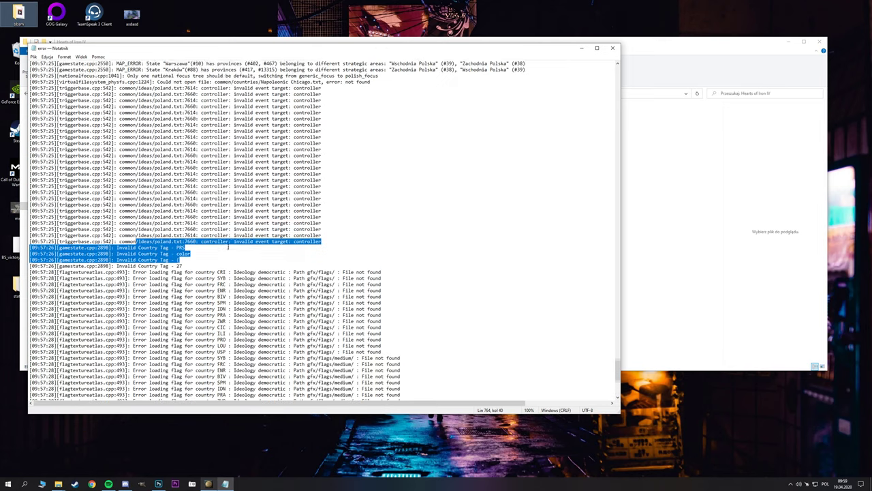
pyautogui.scroll(10, 344, 271)
# Switch to Hearts of Iron IV, look over the map of Europe in Nudge, and return to the error log.
pyautogui.click(192, 484)
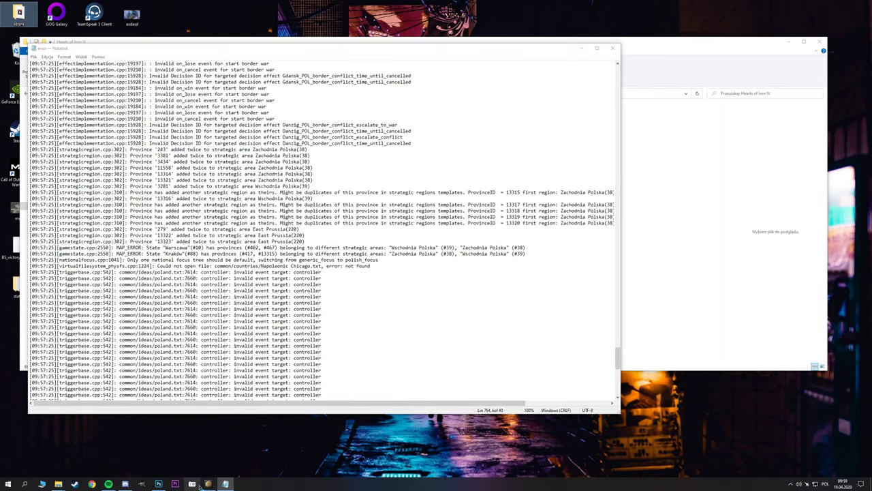
pyautogui.rightClick(792, 484)
pyautogui.click(804, 481)
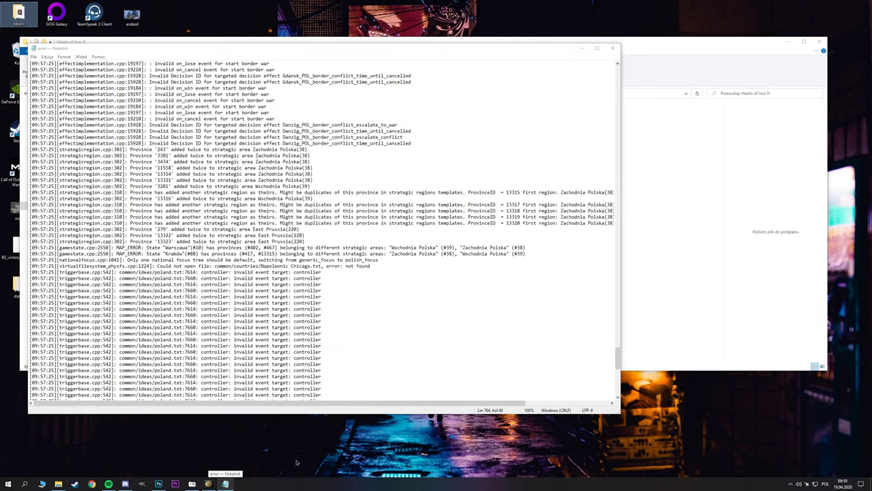
pyautogui.click(209, 484)
pyautogui.click(436, 334)
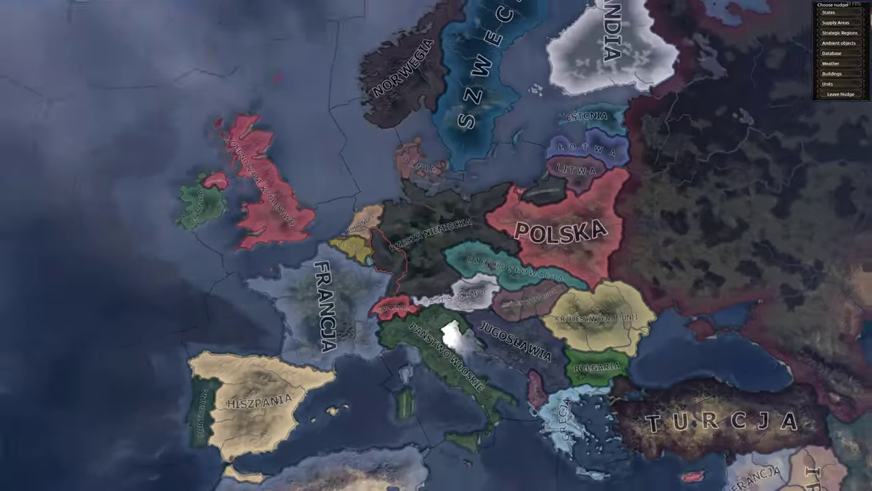
pyautogui.scroll(-2, 543, 208)
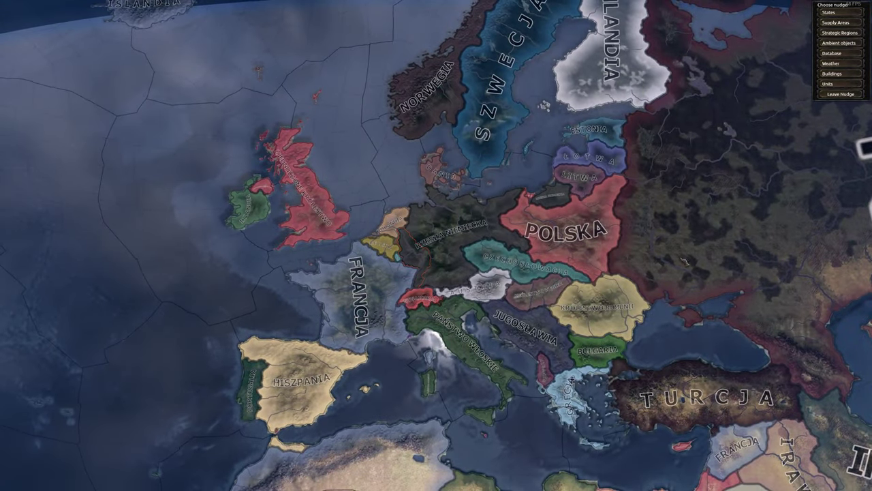
pyautogui.scroll(1, 543, 207)
pyautogui.scroll(5, 586, 218)
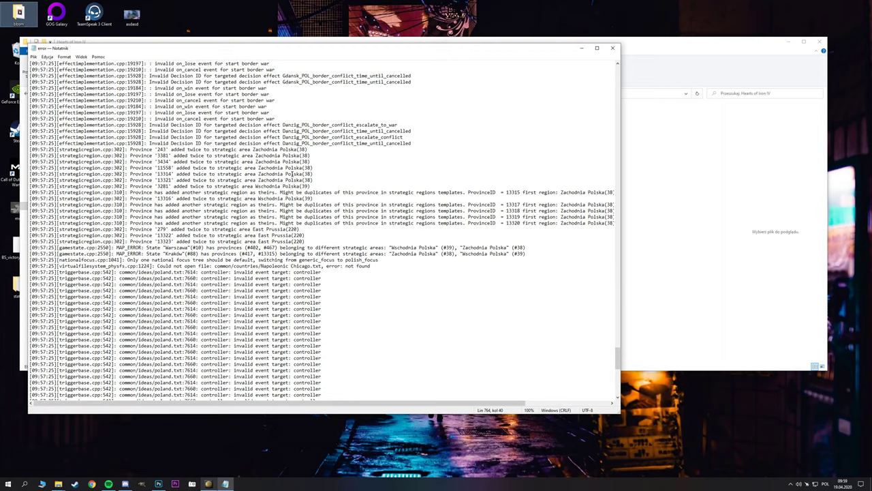
# Recheck the strategic region errors and close the error log.
pyautogui.scroll(10, 293, 175)
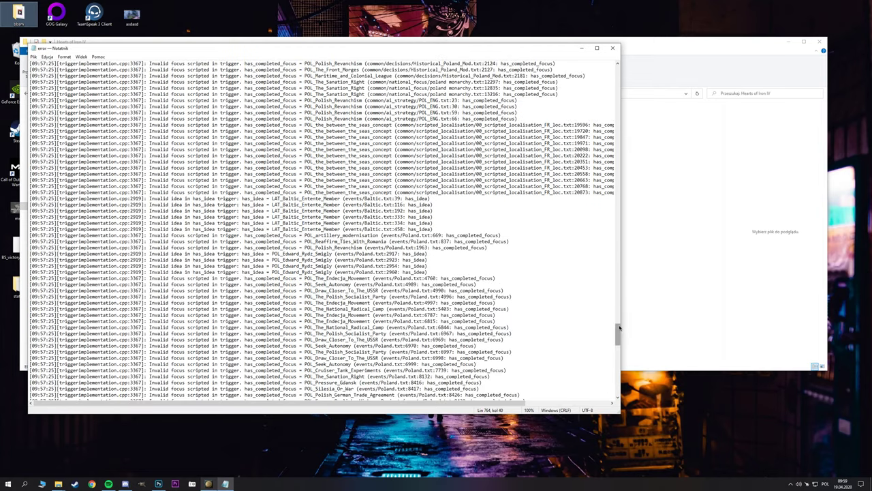
pyautogui.moveTo(619, 328); pyautogui.dragTo(616, 356)
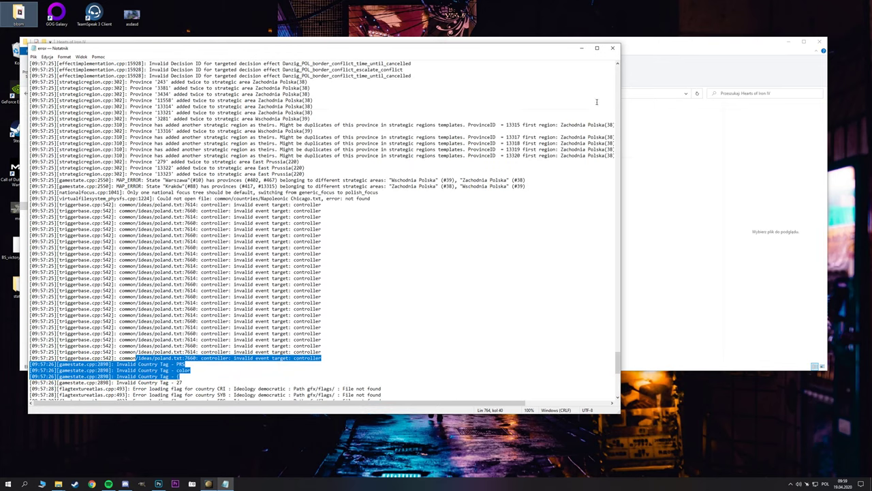
pyautogui.click(615, 49)
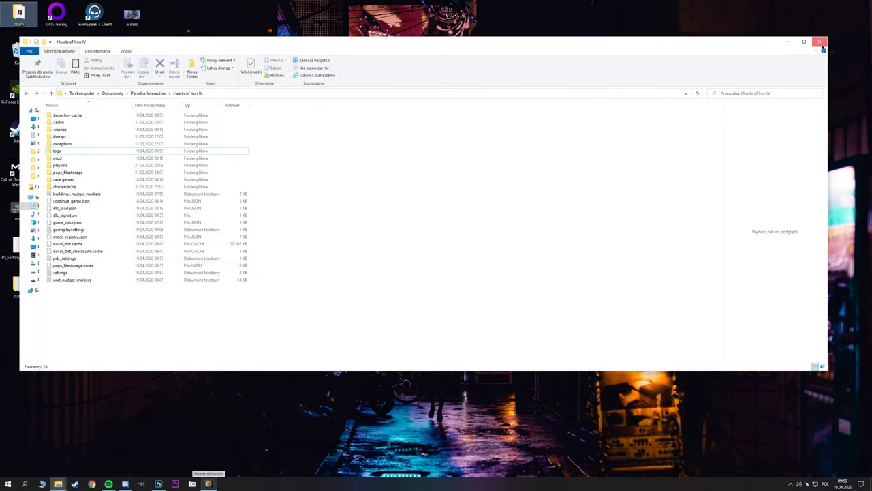
# Switch back to Hearts of Iron IV and examine the Warszawa area in the units nudge mode.
pyautogui.click(208, 483)
pyautogui.scroll(-2, 499, 177)
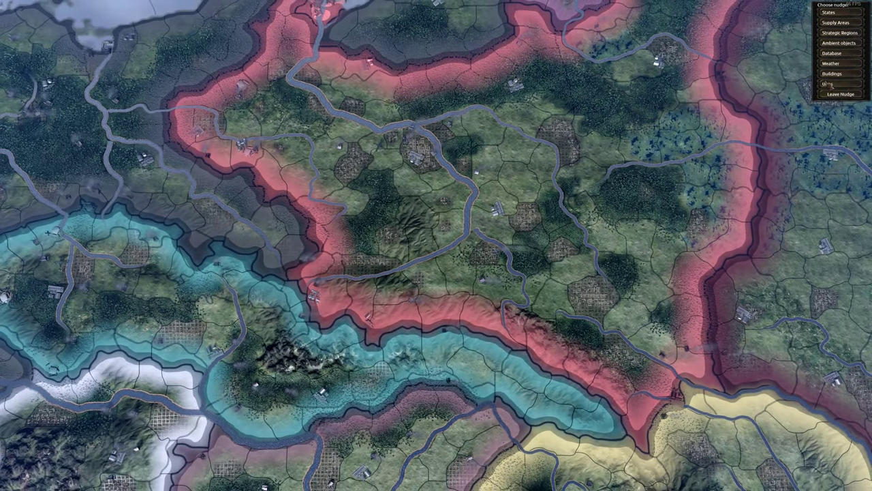
pyautogui.click(830, 84)
pyautogui.moveTo(417, 184); pyautogui.dragTo(392, 235)
pyautogui.scroll(-3, 393, 234)
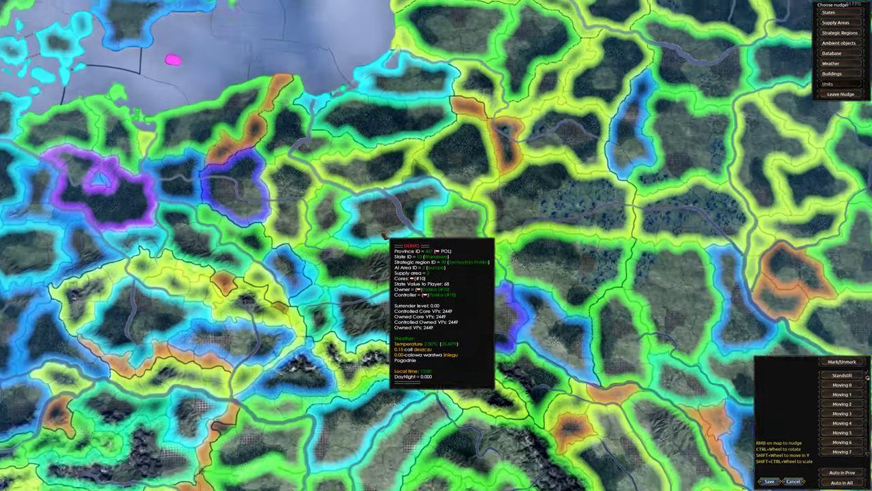
pyautogui.scroll(4, 368, 235)
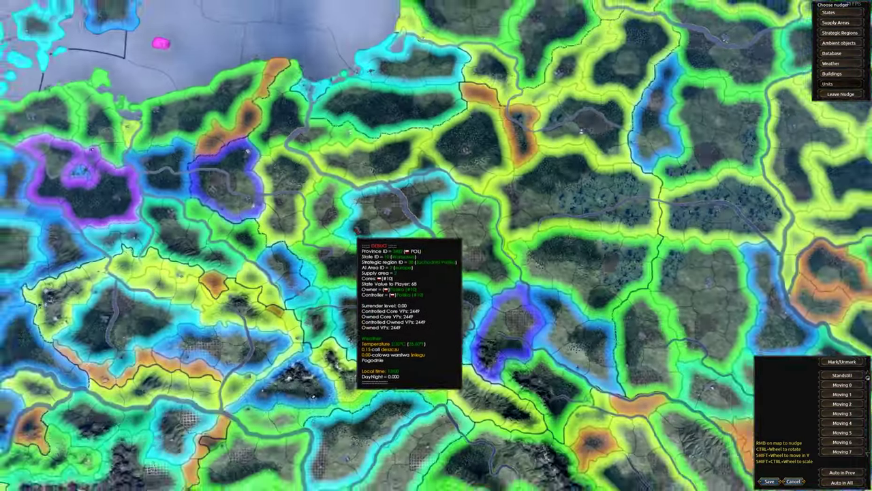
pyautogui.scroll(2, 358, 232)
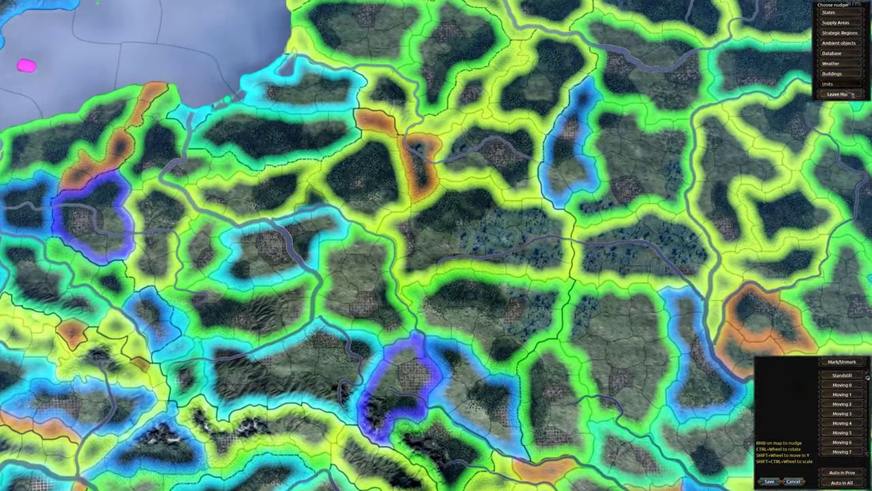
# Examine Poland in the buildings, states and supply areas nudge modes, checking the Polesie state.
pyautogui.click(832, 73)
pyautogui.scroll(-3, 415, 204)
pyautogui.scroll(3, 326, 258)
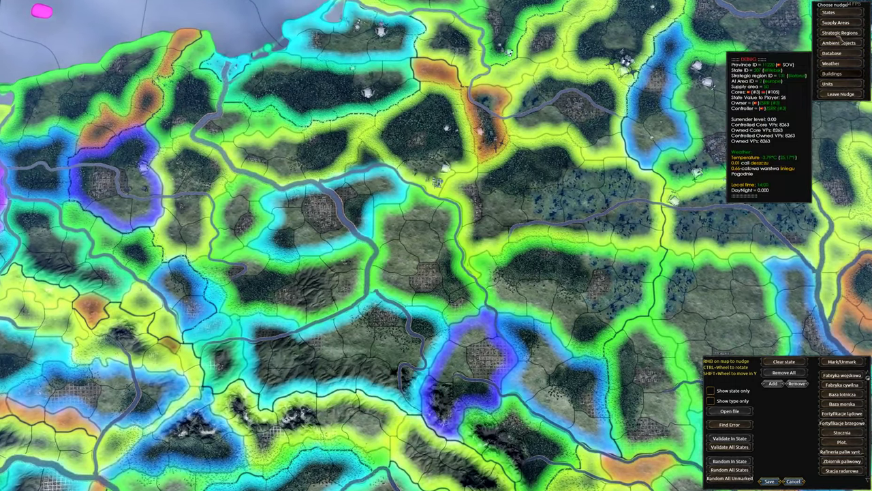
pyautogui.click(828, 13)
pyautogui.scroll(-2, 446, 182)
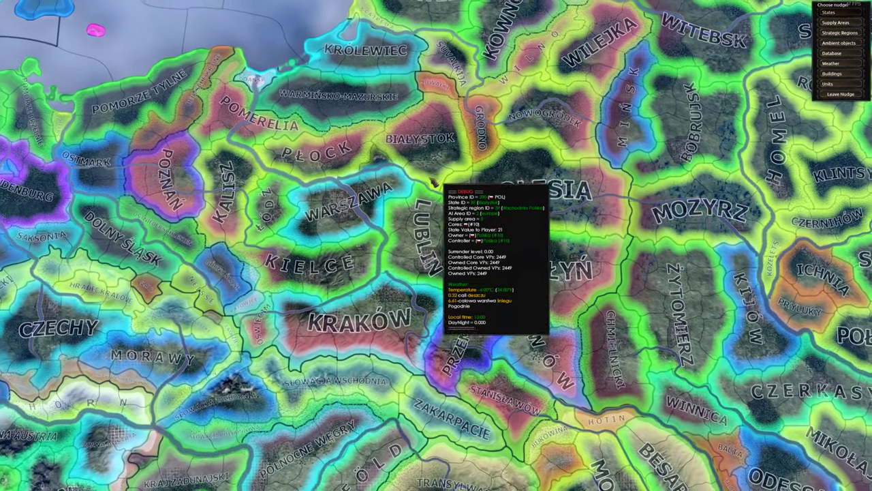
pyautogui.click(550, 178)
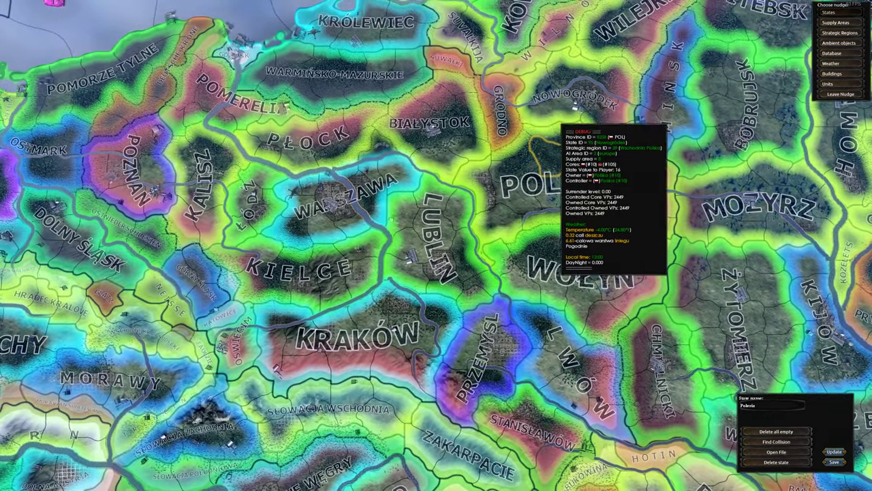
pyautogui.scroll(-5, 428, 198)
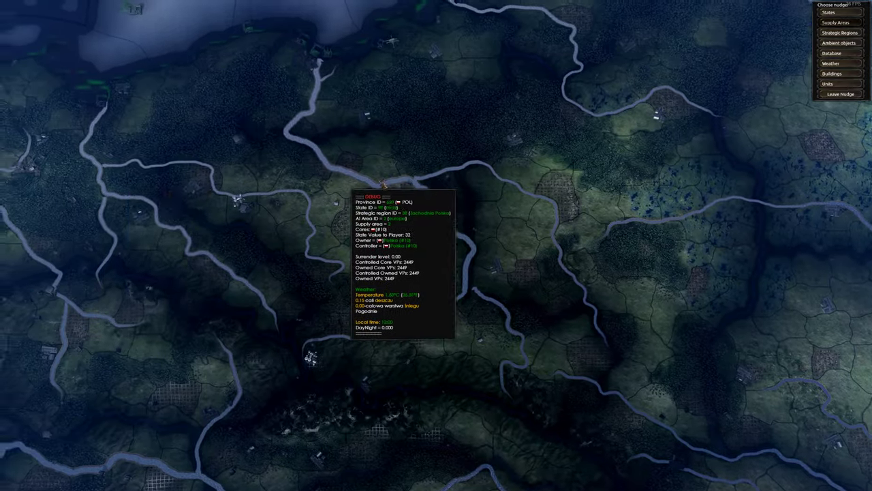
pyautogui.scroll(5, 428, 198)
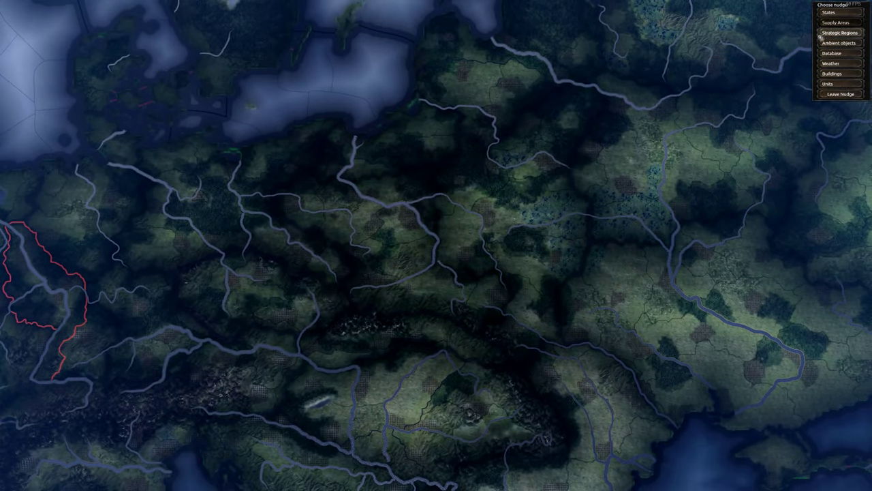
# Open the strategic regions nudge mode and select the Warszawa state.
pyautogui.scroll(-4, 325, 186)
pyautogui.scroll(3, 432, 269)
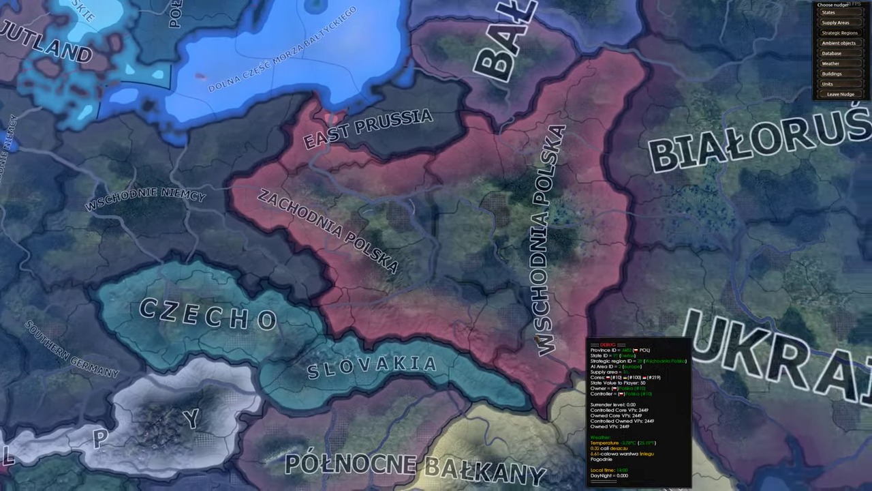
pyautogui.scroll(-2, 545, 204)
pyautogui.scroll(5, 504, 273)
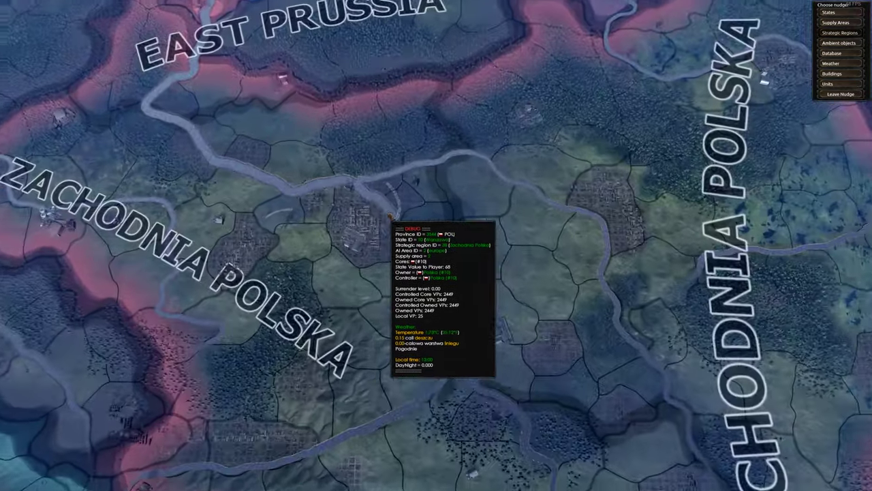
pyautogui.scroll(2, 389, 216)
pyautogui.click(362, 228)
# Add Warszawa's unassigned new provinces and the neighbouring Lublin state to the Zachodnia Polska strategic region.
pyautogui.scroll(-2, 381, 235)
pyautogui.scroll(1, 392, 244)
pyautogui.click(421, 204)
pyautogui.click(415, 203)
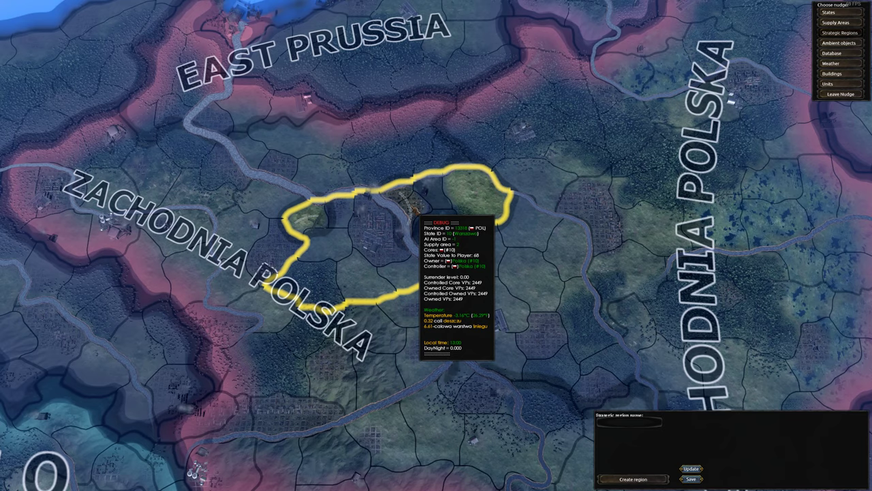
pyautogui.click(413, 205)
pyautogui.click(488, 203)
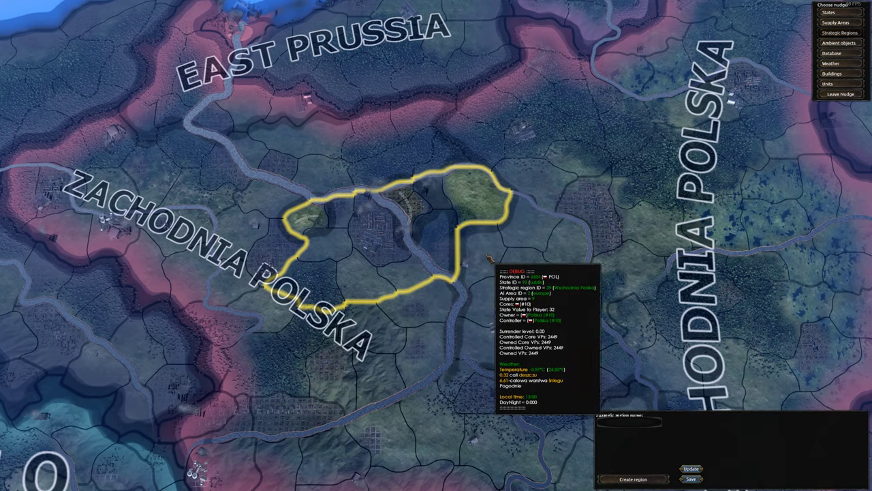
pyautogui.click(476, 208)
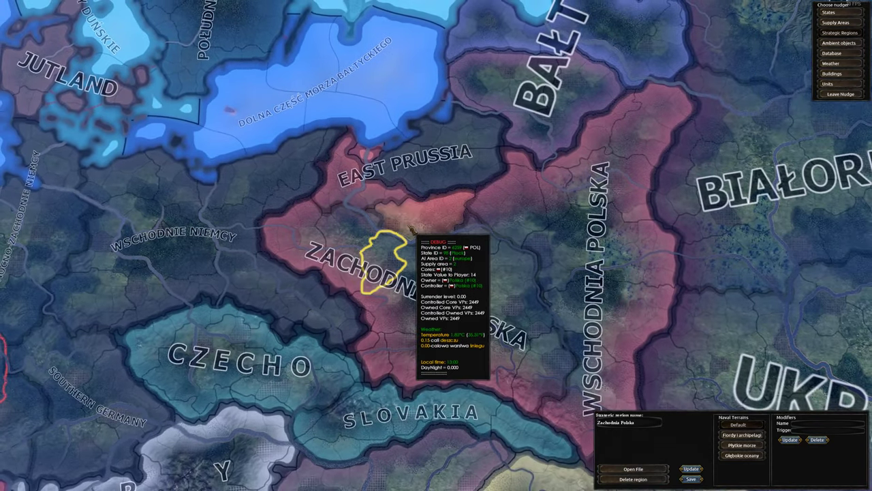
# Assign the Płock state to the Zachodnia Polska strategic region and check the region's extent.
pyautogui.scroll(-1, 448, 275)
pyautogui.click(347, 243)
pyautogui.scroll(2, 537, 316)
pyautogui.scroll(-4, 537, 316)
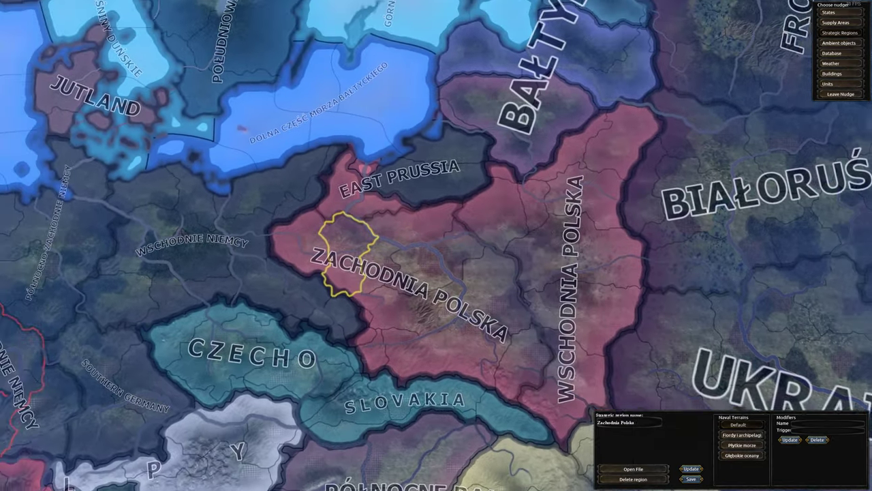
pyautogui.scroll(-2, 528, 338)
pyautogui.scroll(3, 463, 303)
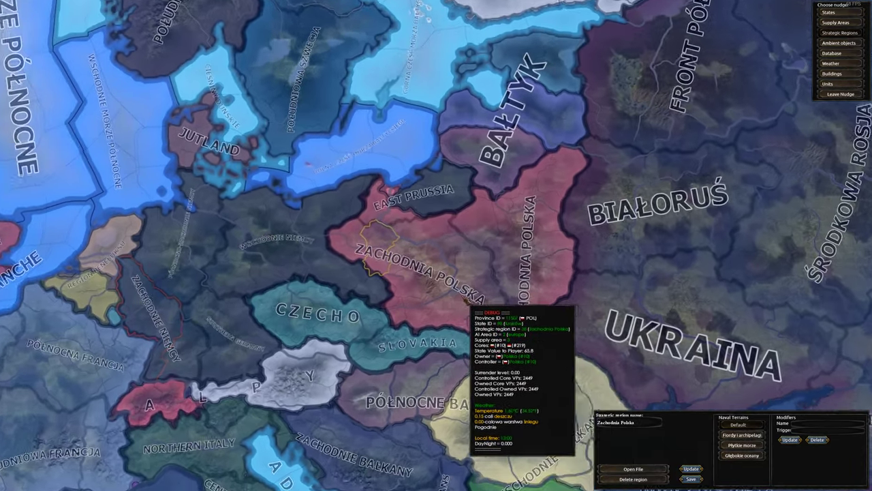
# Inspect the extent of the East Prussia strategic region around Gdańsk and Pomerelia and its border with Zachodnia Polska.
pyautogui.scroll(3, 370, 204)
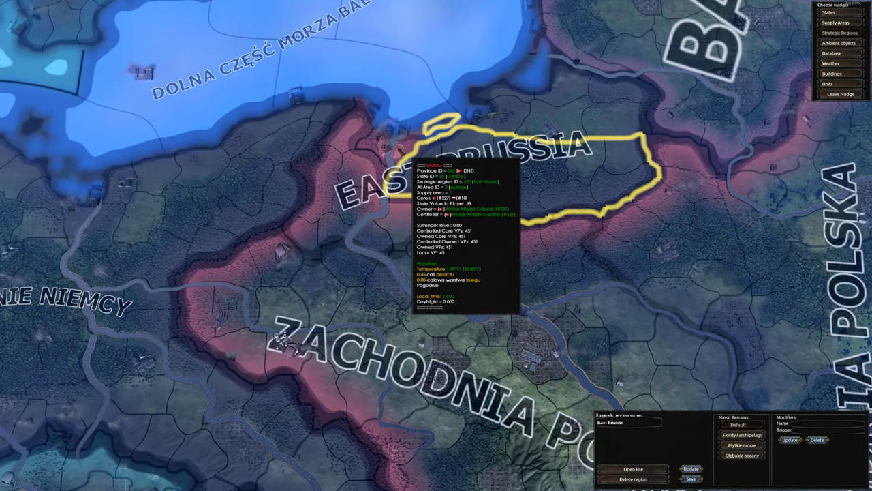
pyautogui.scroll(-5, 402, 205)
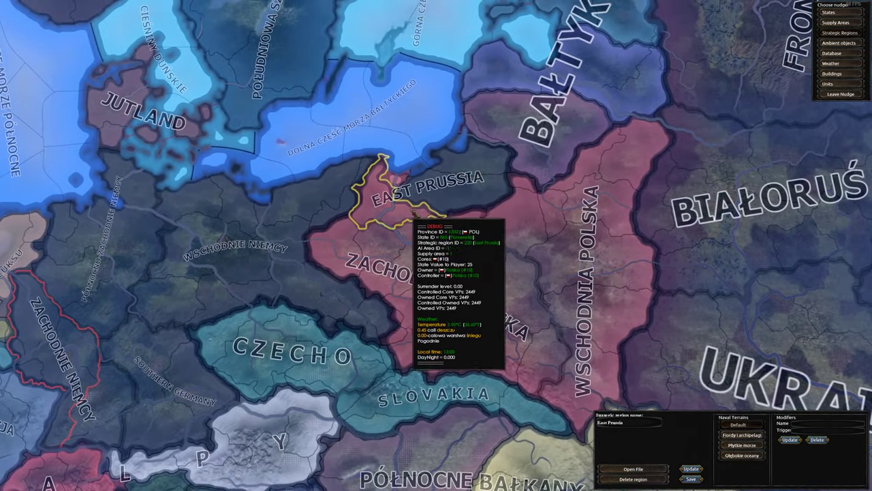
pyautogui.scroll(-2, 386, 204)
pyautogui.scroll(4, 388, 224)
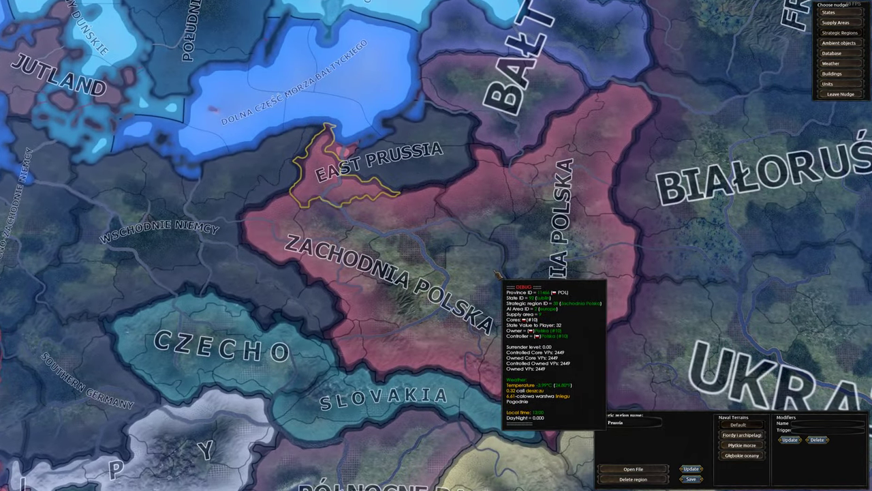
pyautogui.scroll(2, 394, 252)
pyautogui.scroll(2, 394, 255)
pyautogui.moveTo(383, 288); pyautogui.dragTo(419, 203)
pyautogui.scroll(-3, 415, 207)
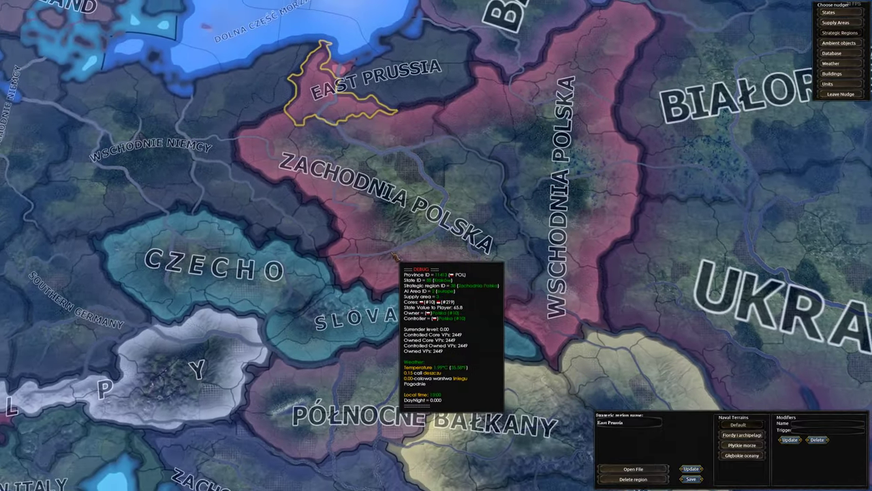
# Create a strategic region named Ziemie Odzyskane from the German states west of Poland and save it.
pyautogui.scroll(2, 477, 228)
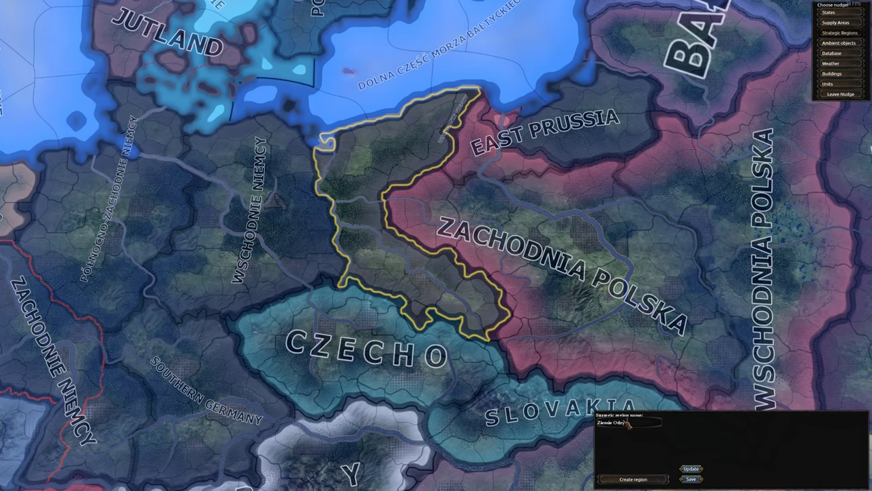
pyautogui.click(644, 481)
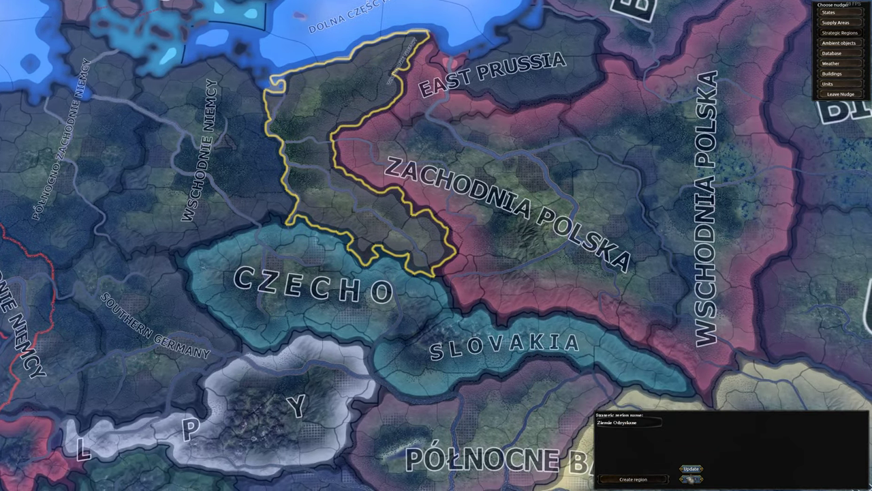
pyautogui.click(691, 479)
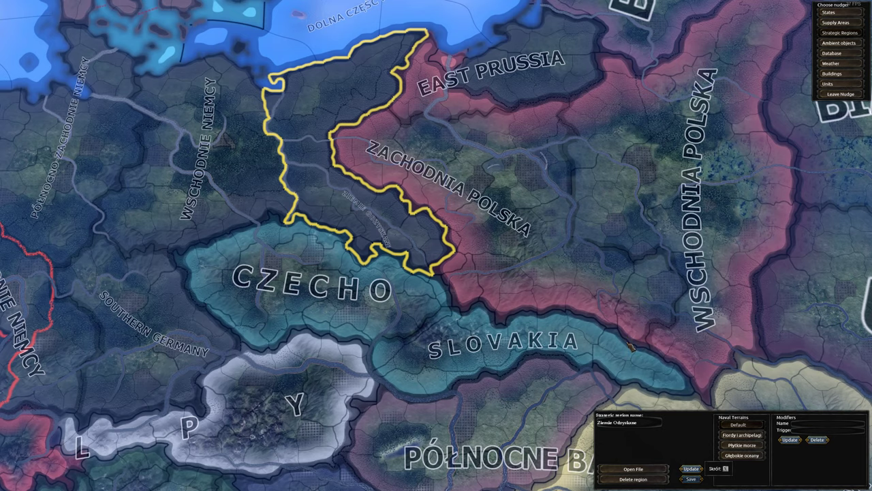
pyautogui.press('Up')
pyautogui.press('Right')
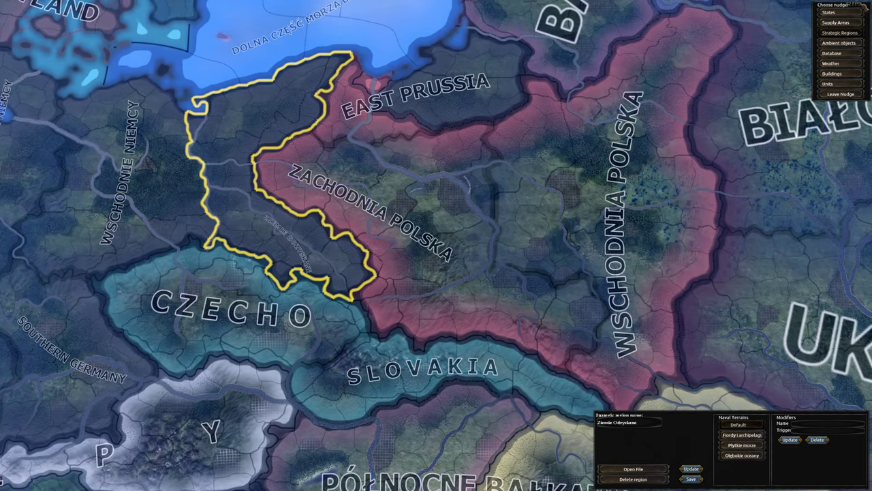
# Look through the ambient objects, database and weather nudge modes over Poland.
pyautogui.click(839, 43)
pyautogui.scroll(4, 839, 86)
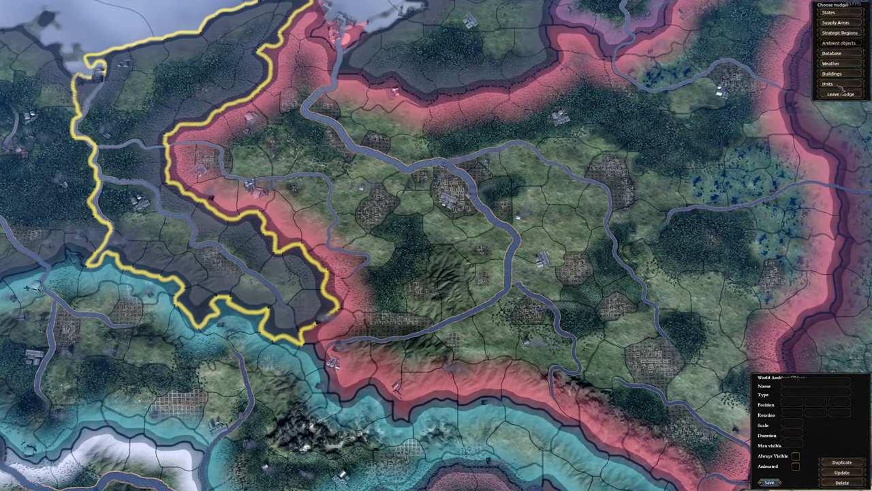
pyautogui.click(836, 54)
pyautogui.click(830, 63)
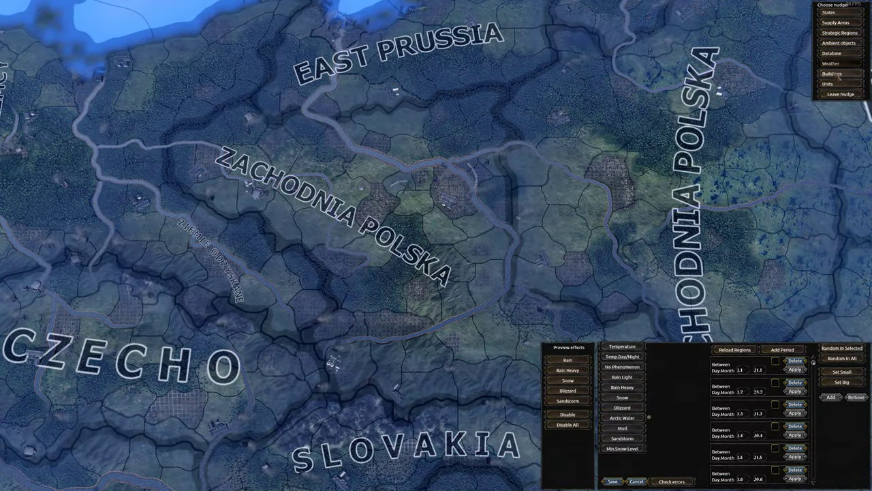
# Open the buildings nudge mode and randomize the building positions in the Warszawa and Lublin states.
pyautogui.click(832, 73)
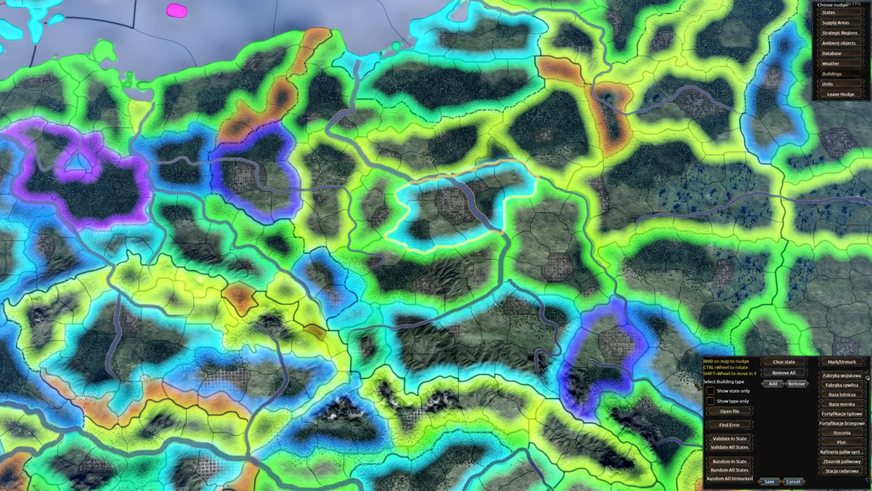
pyautogui.scroll(3, 545, 252)
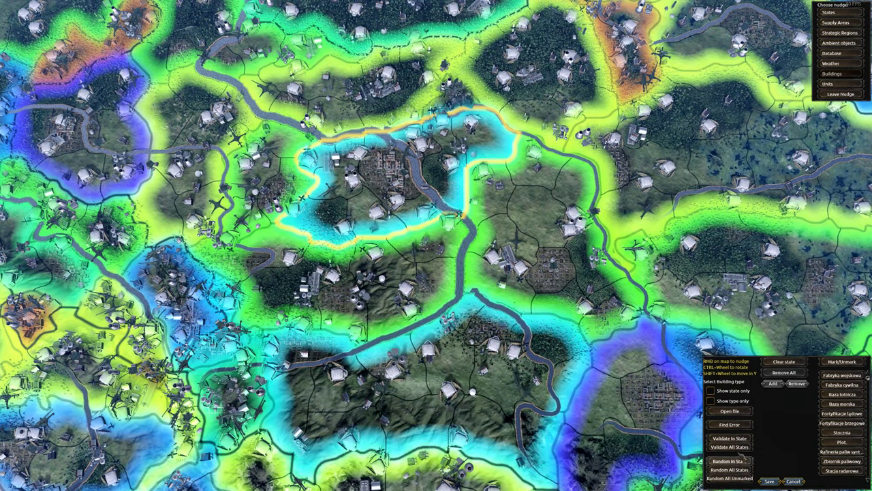
pyautogui.click(556, 267)
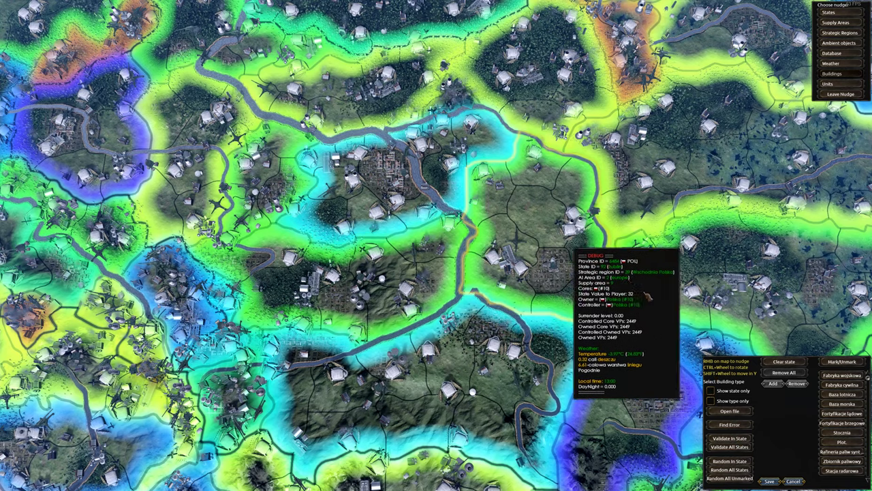
pyautogui.scroll(-3, 591, 303)
pyautogui.scroll(3, 588, 159)
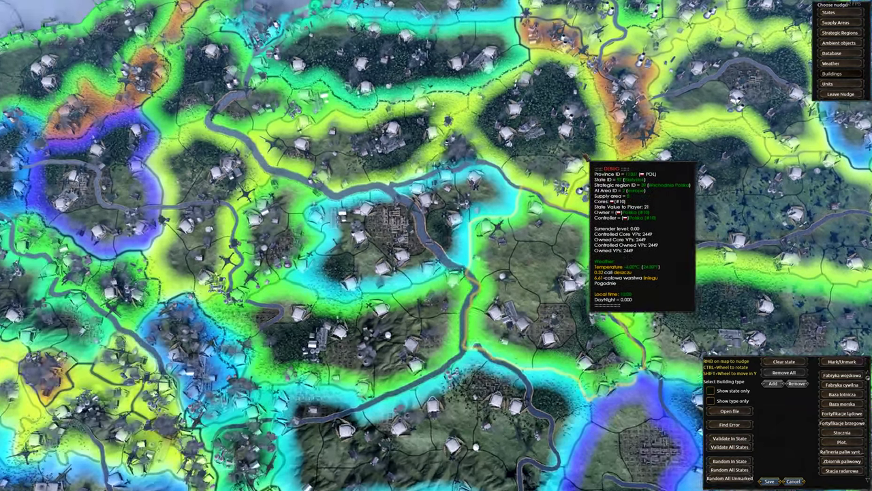
# Randomize the building positions in the Białystok, Płock and Pomerelia states.
pyautogui.click(560, 151)
pyautogui.scroll(-3, 643, 252)
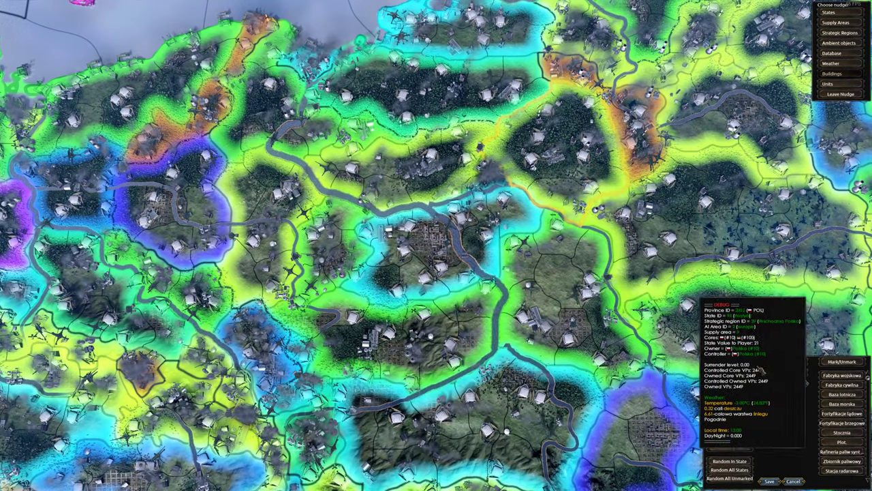
pyautogui.click(370, 182)
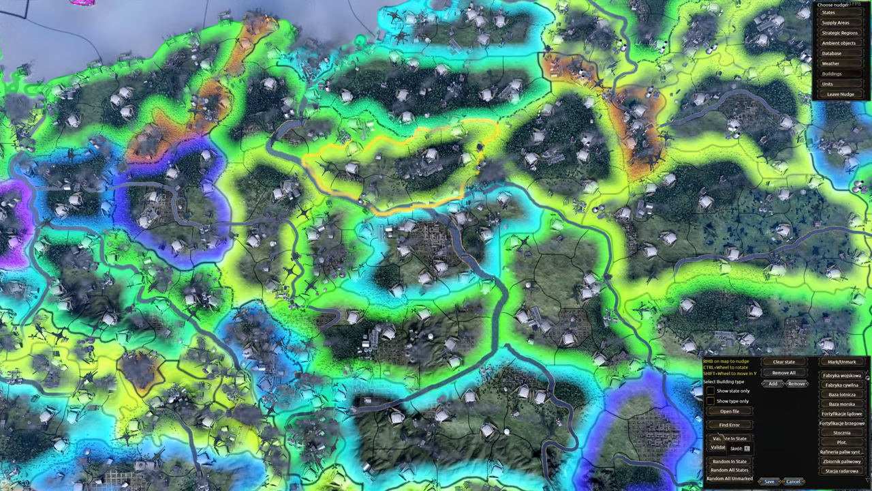
pyautogui.click(283, 127)
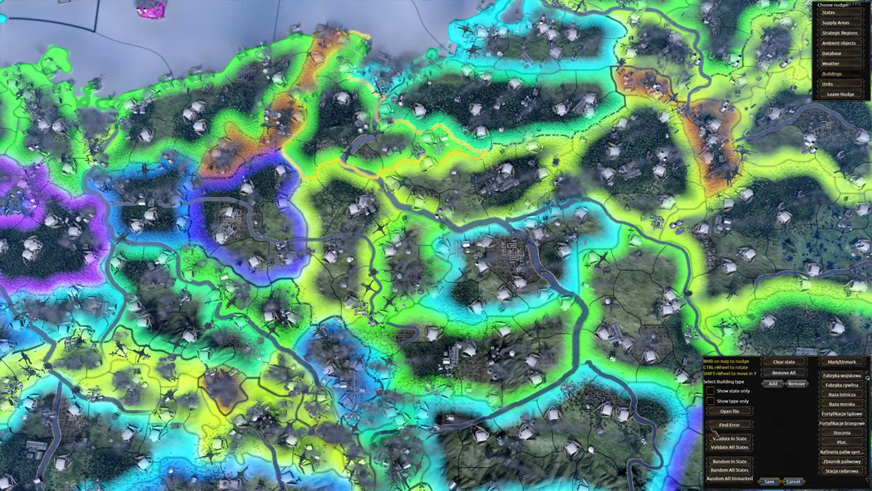
# Randomize the building positions in the Poznań, Kalisz and Łódź states.
pyautogui.click(257, 240)
pyautogui.click(347, 225)
pyautogui.click(422, 293)
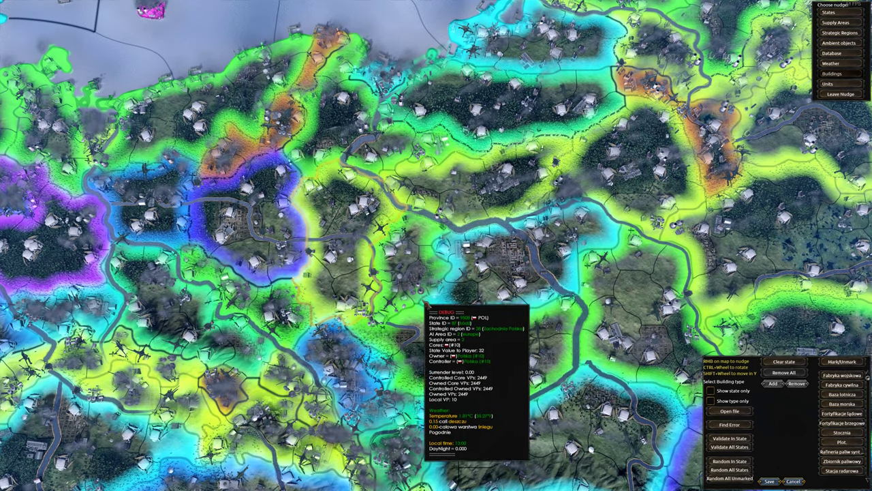
pyautogui.click(408, 267)
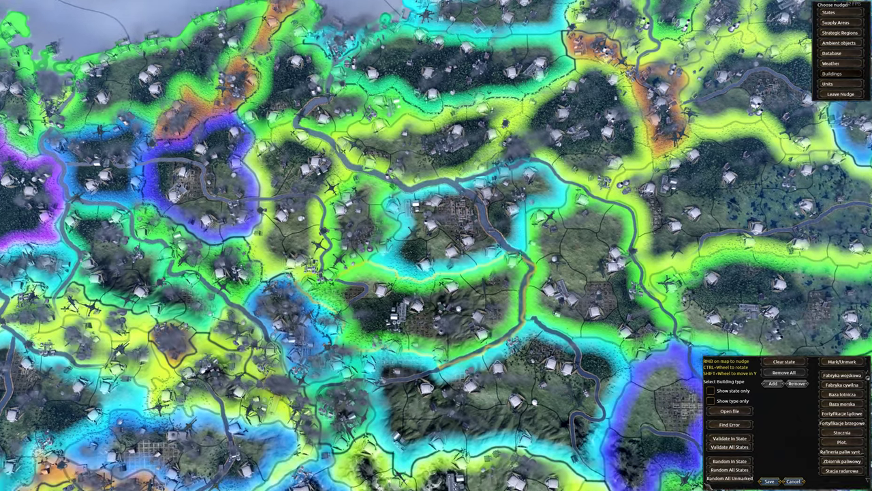
# Randomize the building positions in the Kraków state and the small state bordering it to the west.
pyautogui.click(478, 349)
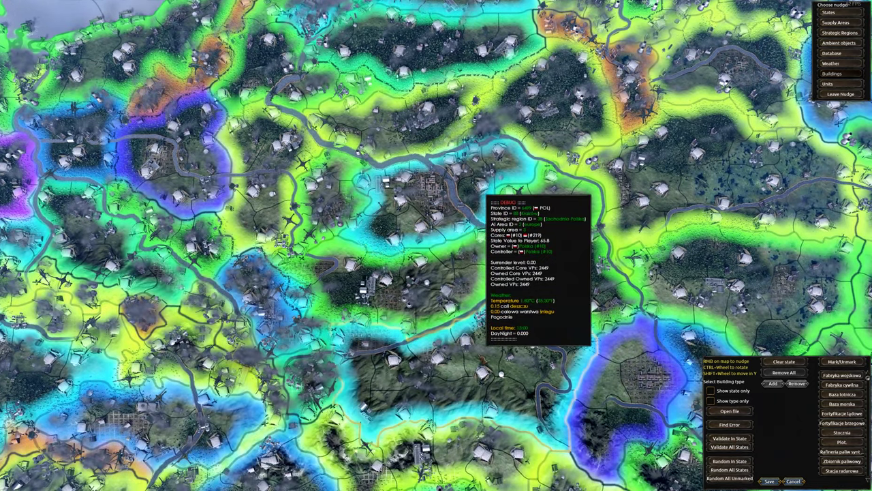
pyautogui.click(741, 439)
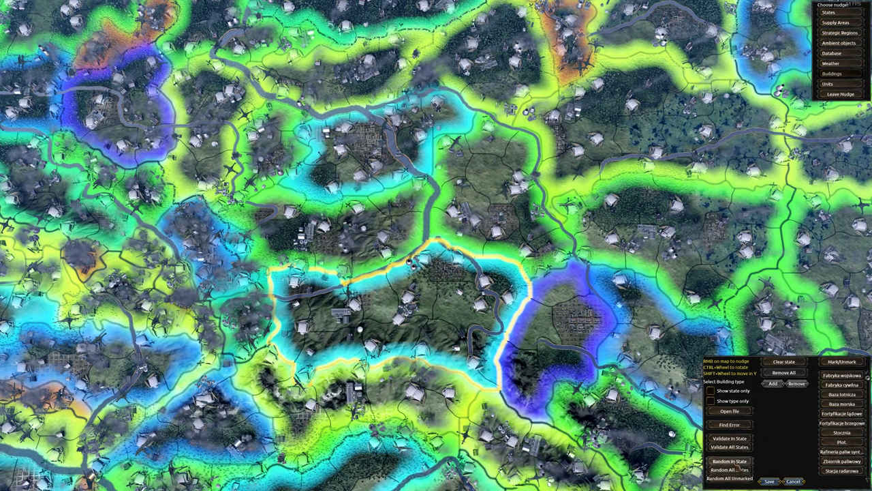
pyautogui.click(740, 469)
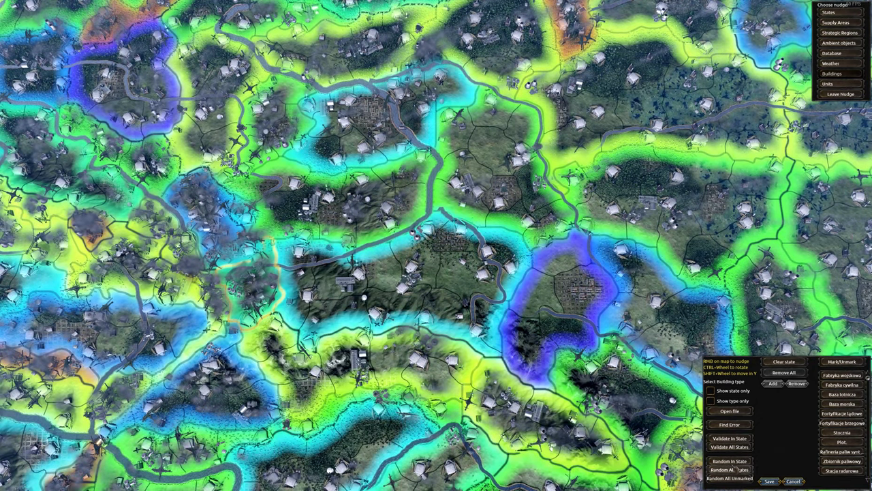
# Randomize the building positions in the states around Lwów and in the Wołyń state.
pyautogui.click(736, 469)
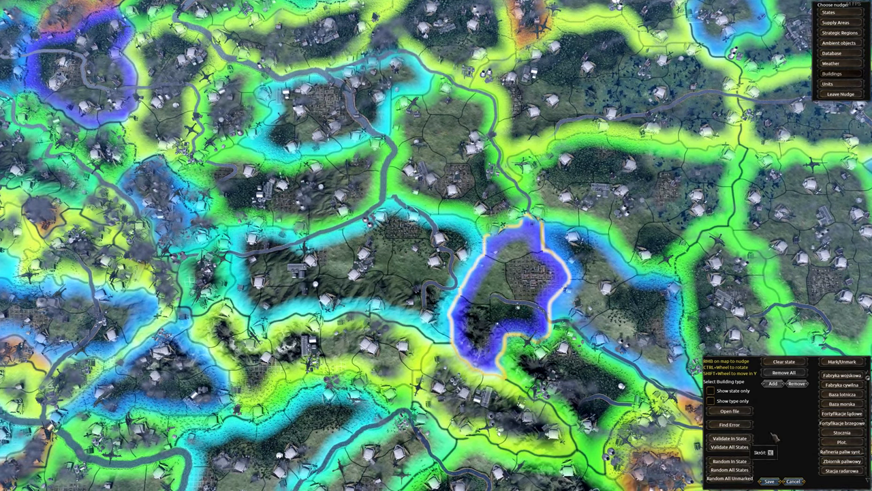
pyautogui.click(740, 440)
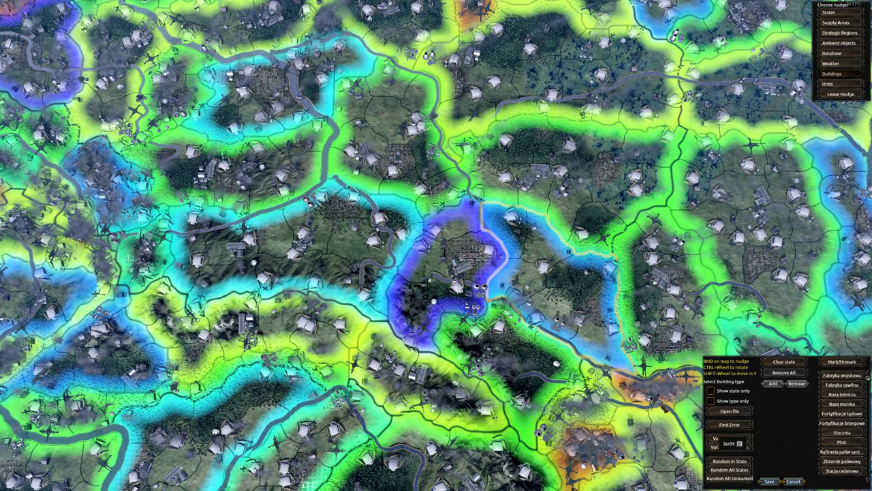
pyautogui.click(735, 439)
pyautogui.click(735, 440)
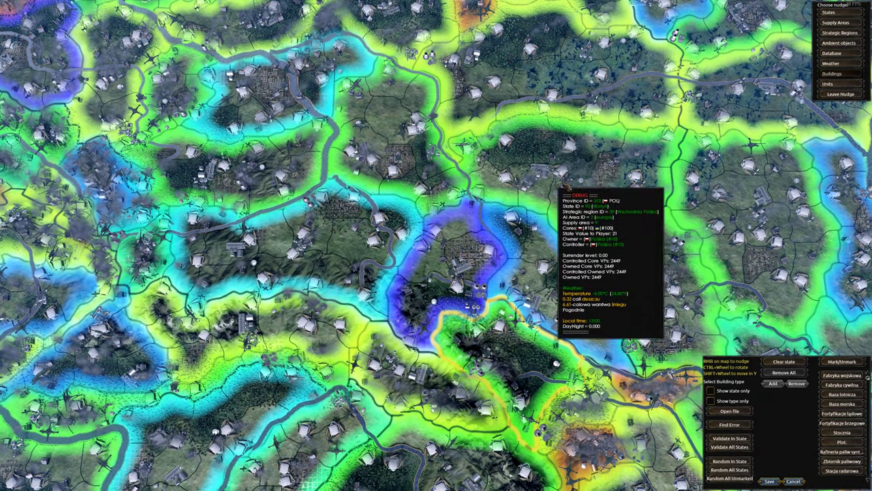
pyautogui.click(736, 439)
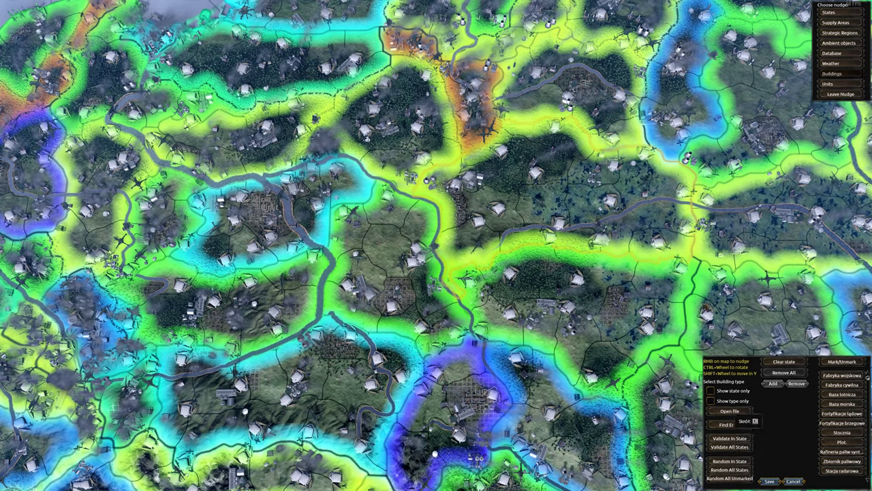
# Randomize the building positions in the Polesie and Białystok states.
pyautogui.click(749, 423)
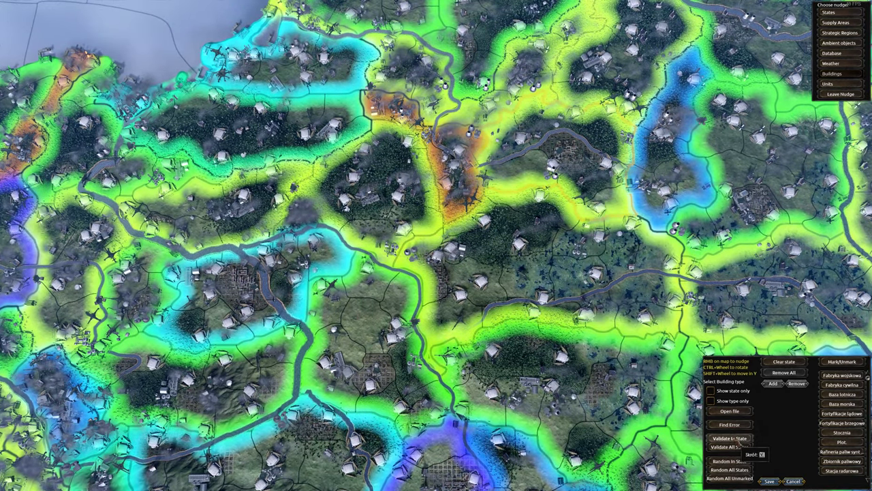
pyautogui.click(738, 438)
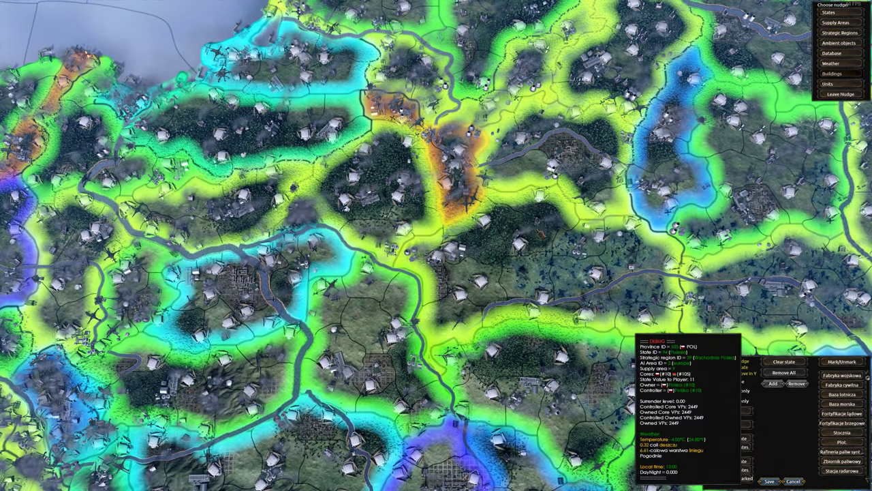
pyautogui.click(398, 117)
pyautogui.click(726, 438)
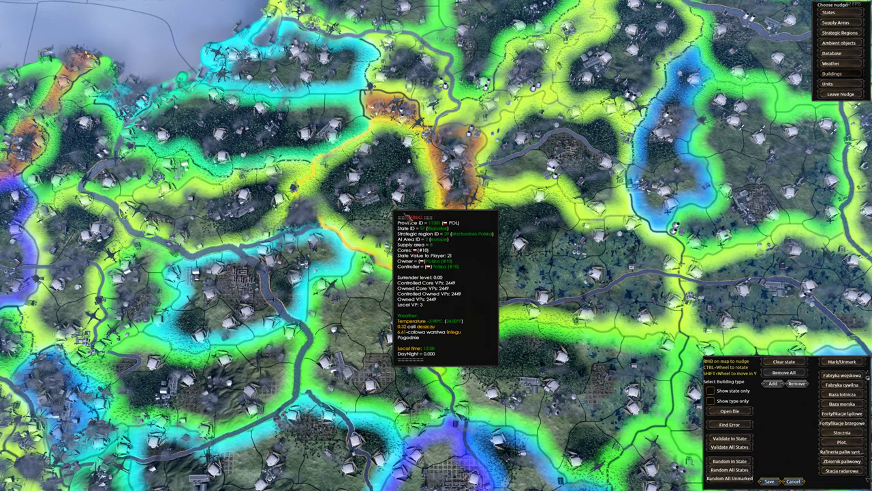
# Randomize the building positions in the Wilno and Nowogródek states.
pyautogui.scroll(-6, 512, 183)
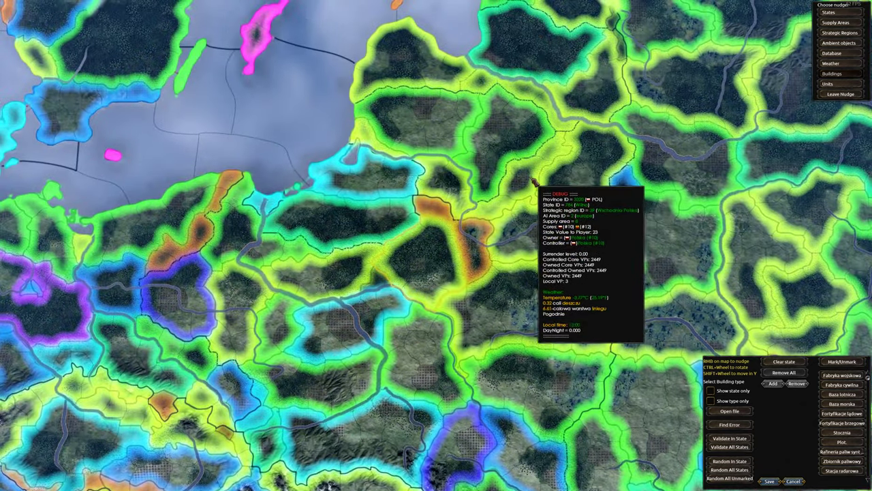
pyautogui.scroll(3, 504, 179)
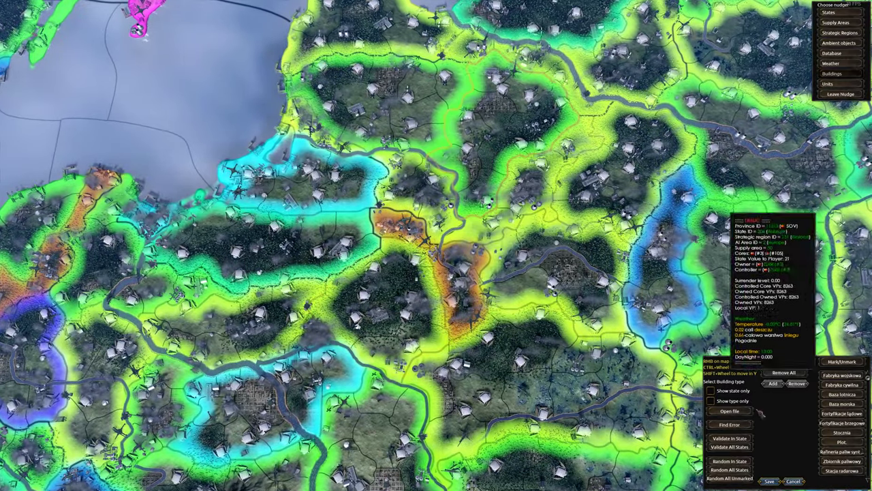
pyautogui.scroll(3, 470, 189)
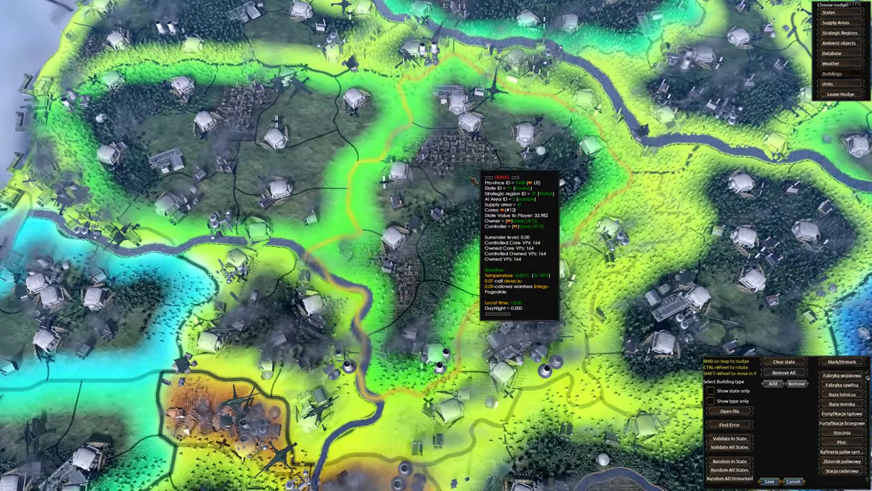
pyautogui.scroll(-3, 474, 195)
pyautogui.scroll(1, 477, 198)
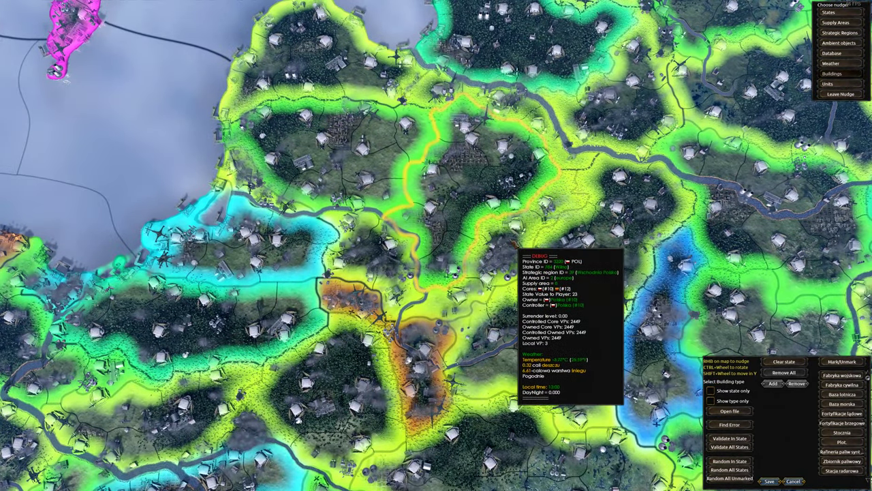
pyautogui.click(612, 262)
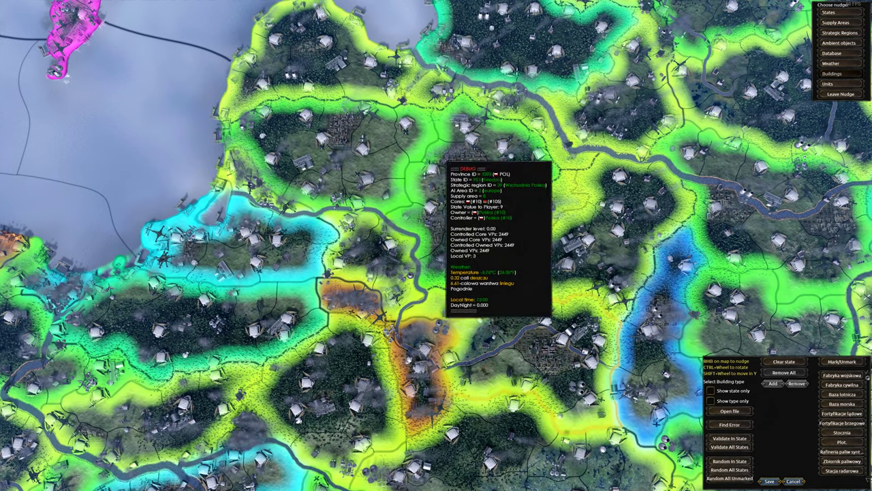
pyautogui.press('s')
pyautogui.press('s')
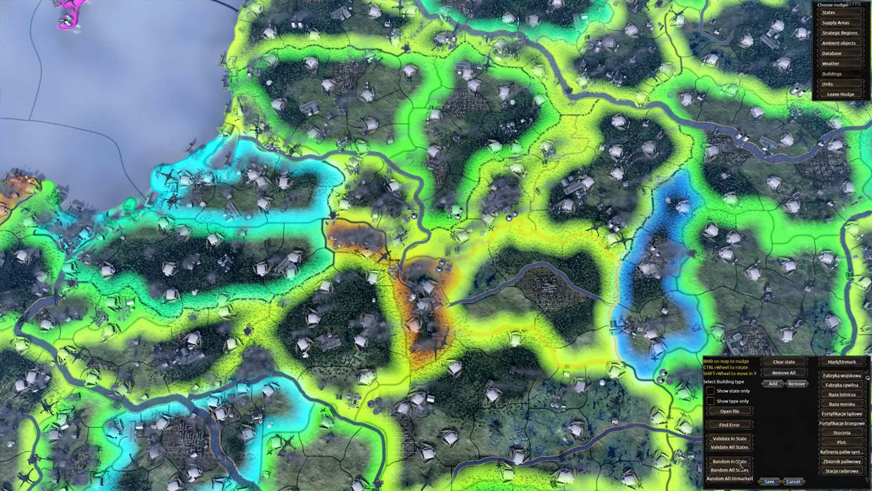
# Look over the states along the Baltic coast and inspect the Warszawa area in the units nudge mode.
pyautogui.scroll(-3, 289, 173)
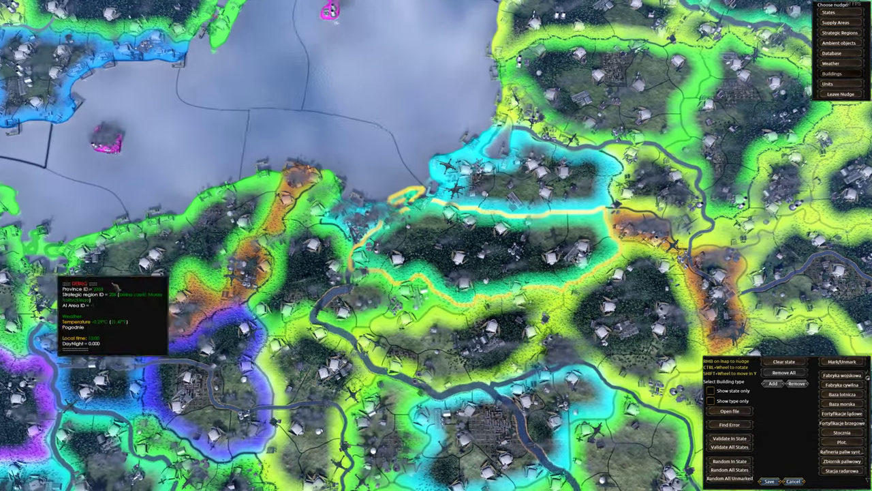
pyautogui.click(342, 280)
pyautogui.scroll(-5, 423, 286)
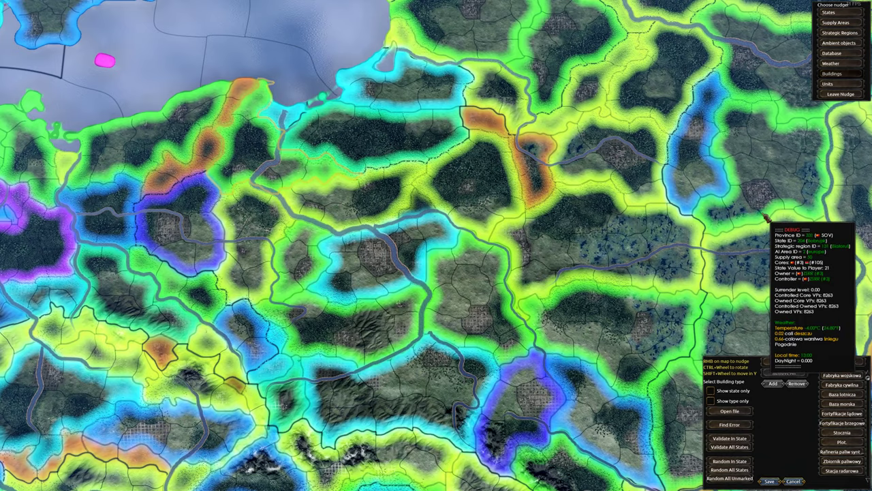
pyautogui.click(829, 83)
pyautogui.scroll(5, 348, 286)
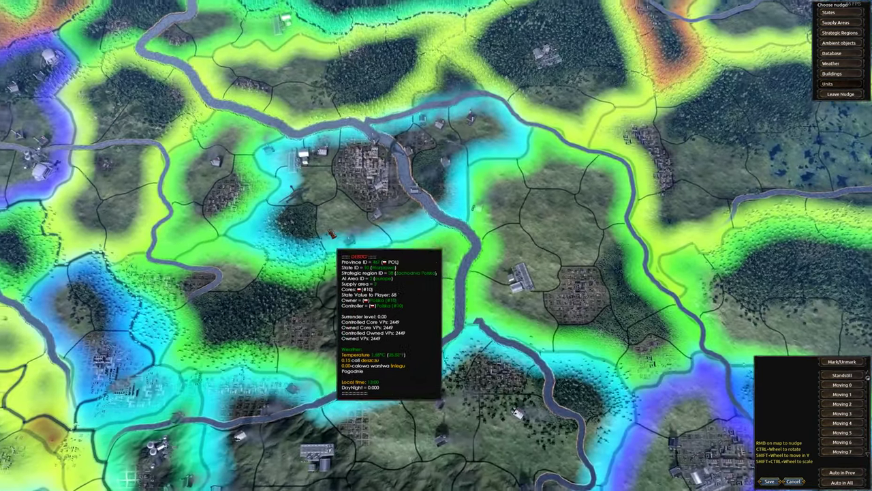
pyautogui.scroll(-5, 293, 137)
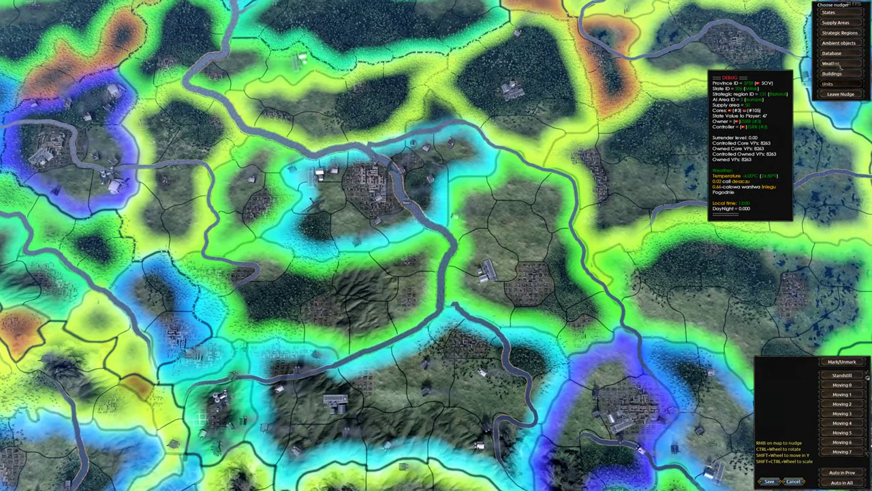
# Open the database nudge mode and choose Land as the province type.
pyautogui.click(832, 53)
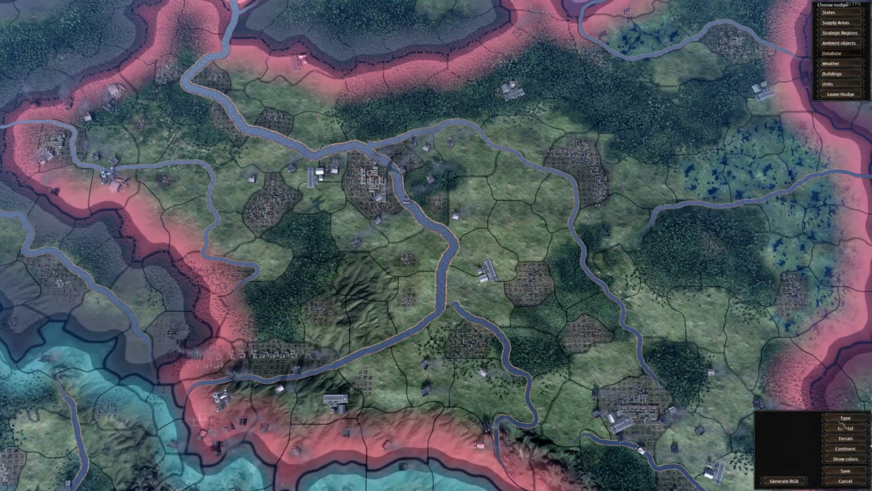
pyautogui.click(840, 419)
pyautogui.scroll(-4, 659, 358)
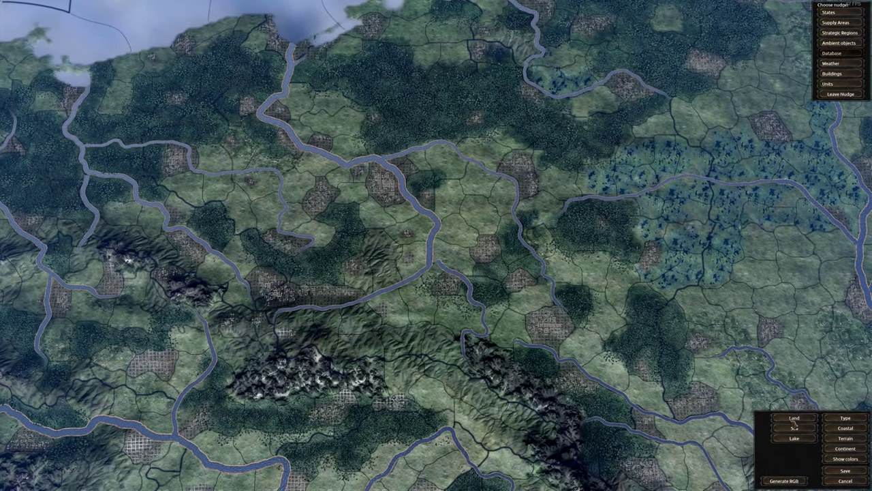
pyautogui.click(795, 418)
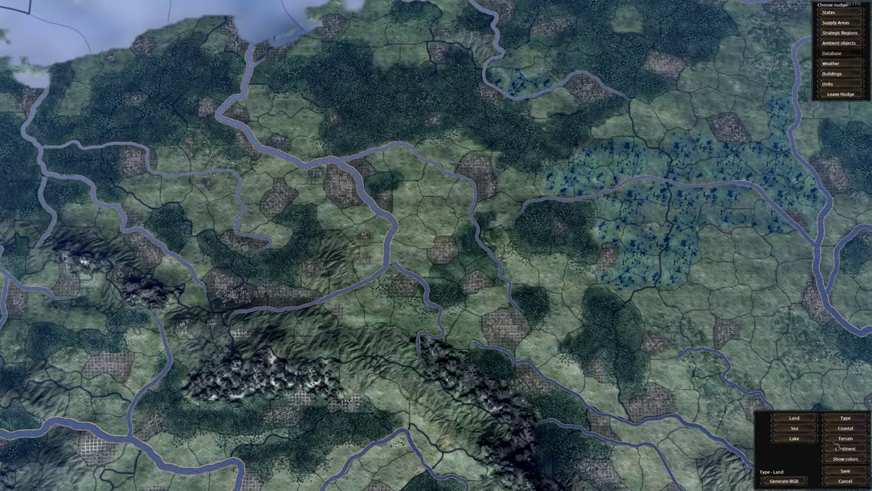
# Generate the coastal data for the provinces in the database nudge mode.
pyautogui.click(845, 428)
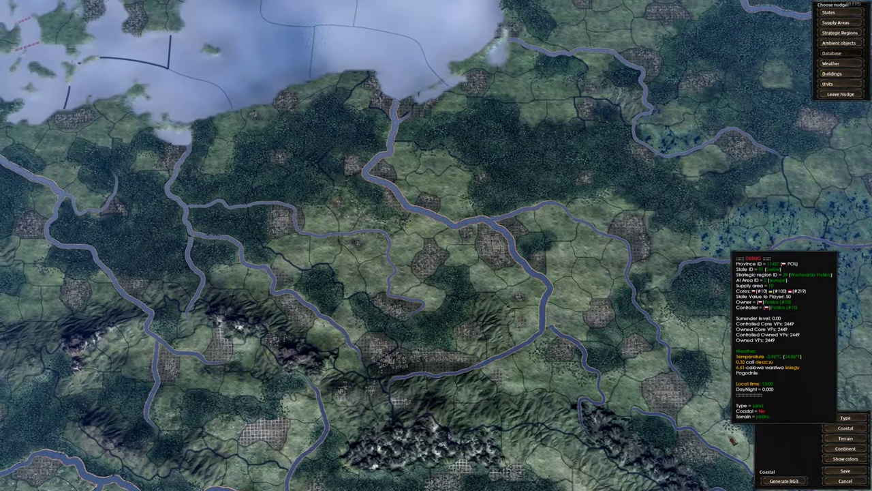
pyautogui.click(784, 421)
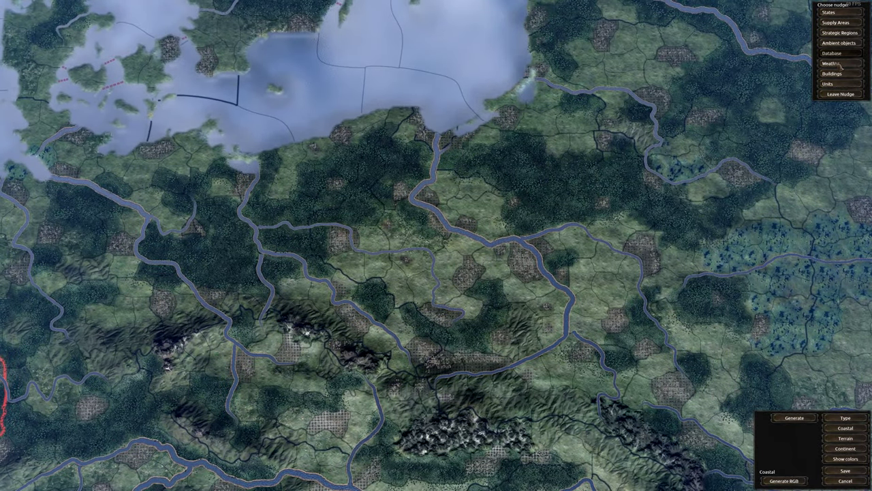
pyautogui.click(836, 62)
pyautogui.click(836, 56)
# Reload the terrain bitmaps in the database nudge mode and check the terrain of the provinces around Warszawa.
pyautogui.click(847, 428)
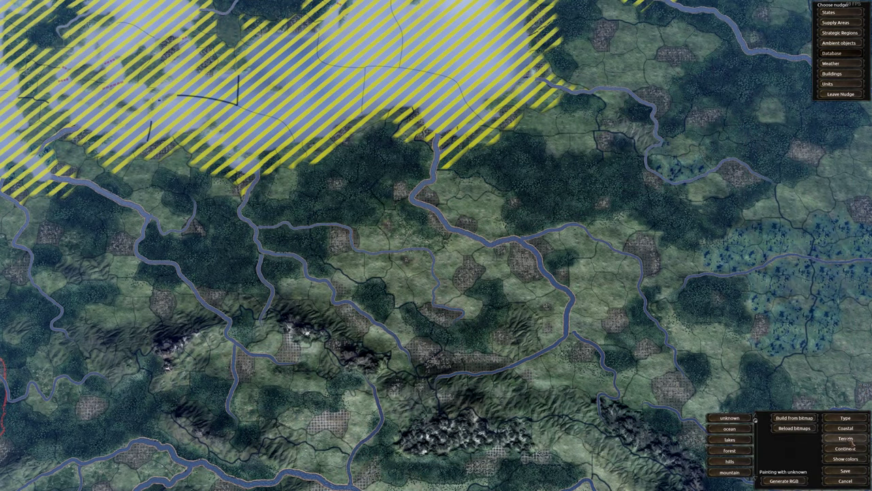
pyautogui.scroll(3, 637, 306)
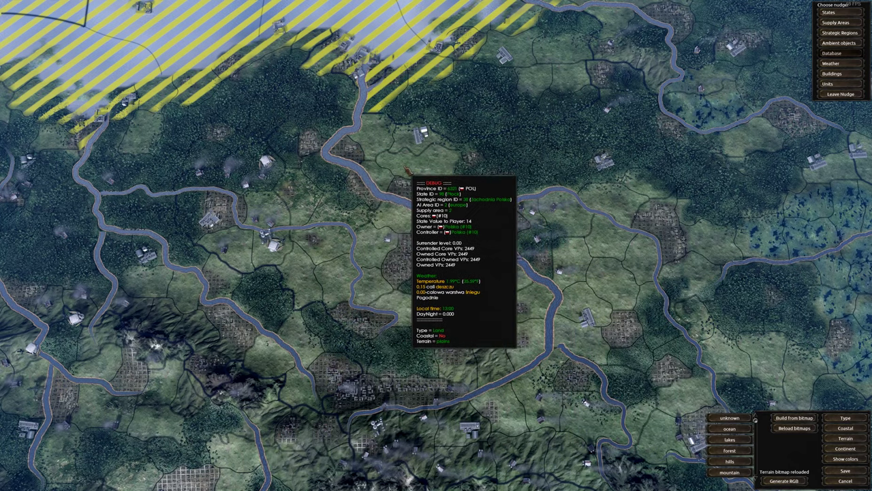
pyautogui.scroll(2, 711, 182)
pyautogui.scroll(-3, 711, 182)
pyautogui.scroll(3, 542, 306)
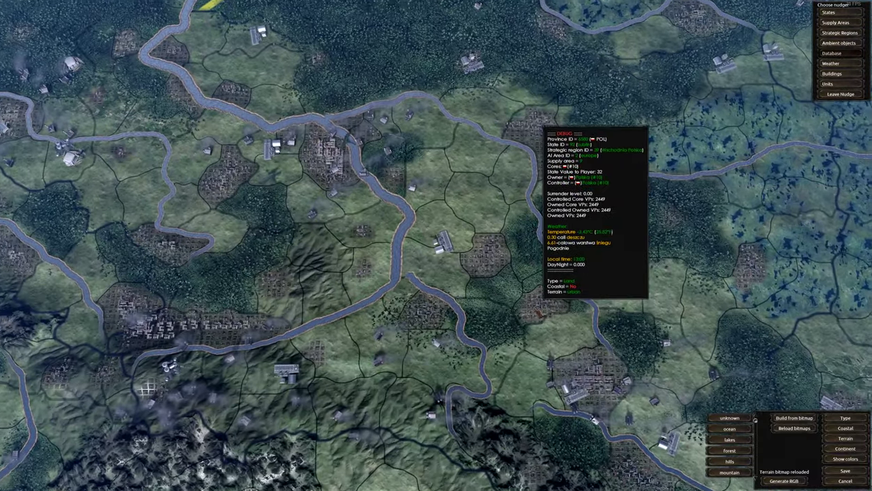
pyautogui.scroll(-3, 542, 300)
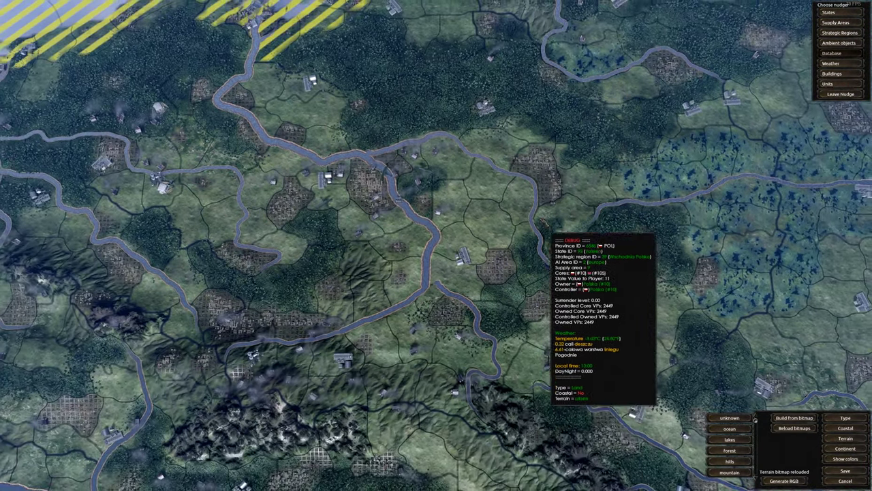
pyautogui.scroll(1, 266, 177)
pyautogui.press('Up')
pyautogui.press('Left')
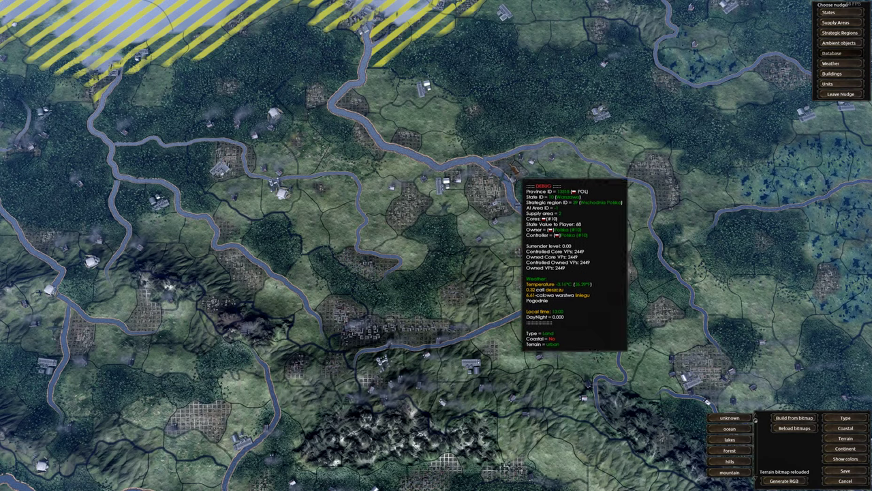
# Open the continent settings and assign the Europa continent to the new provinces around Warszawa.
pyautogui.press('Right')
pyautogui.press('Down')
pyautogui.press('Right')
pyautogui.press('Down')
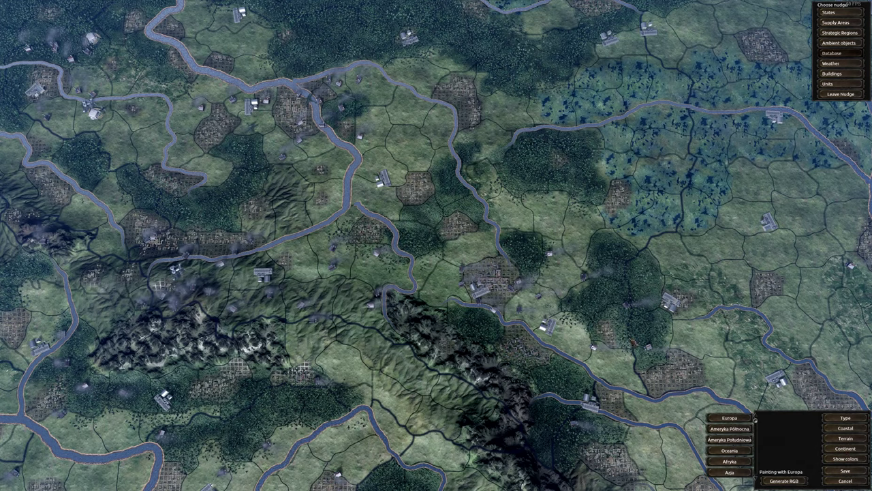
pyautogui.scroll(-2, 244, 94)
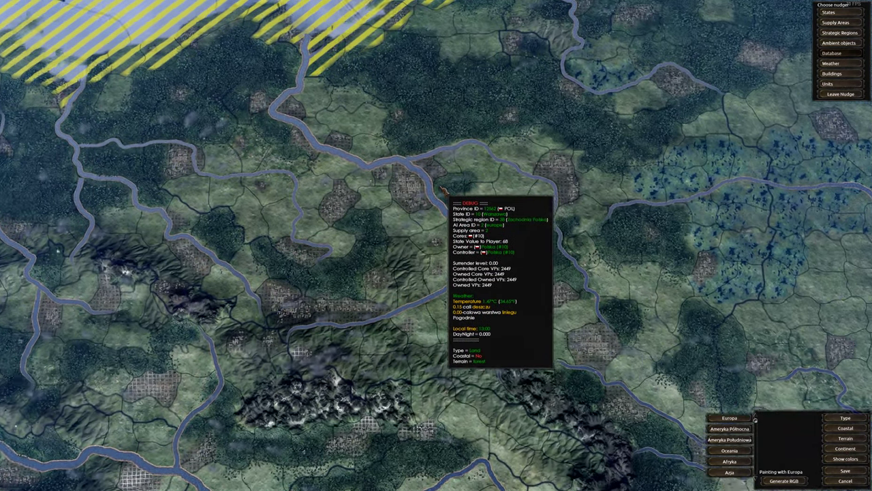
pyautogui.scroll(3, 445, 190)
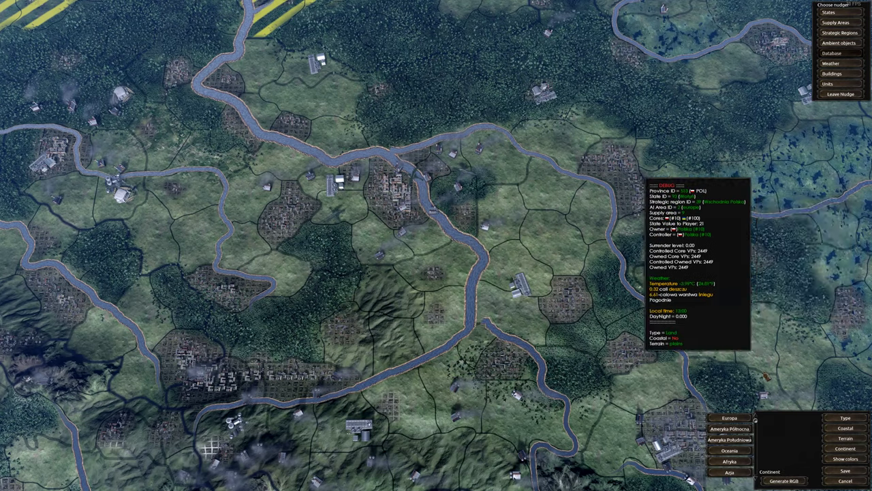
pyautogui.click(730, 417)
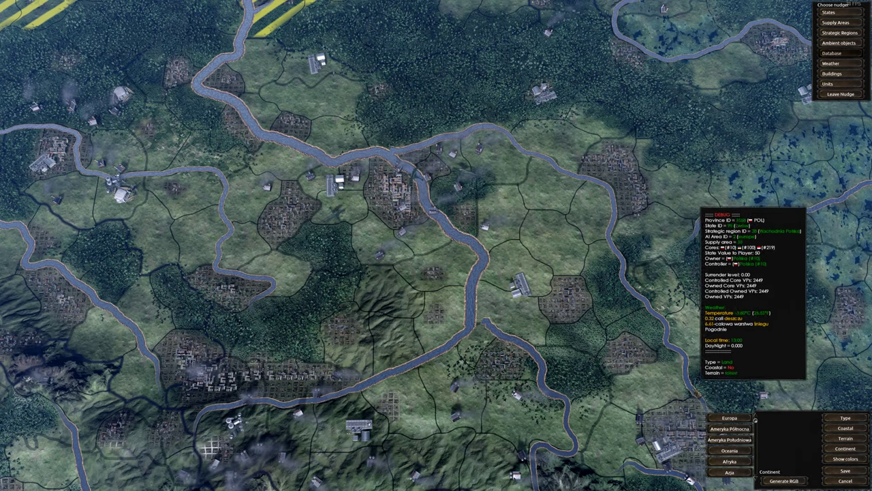
pyautogui.click(724, 417)
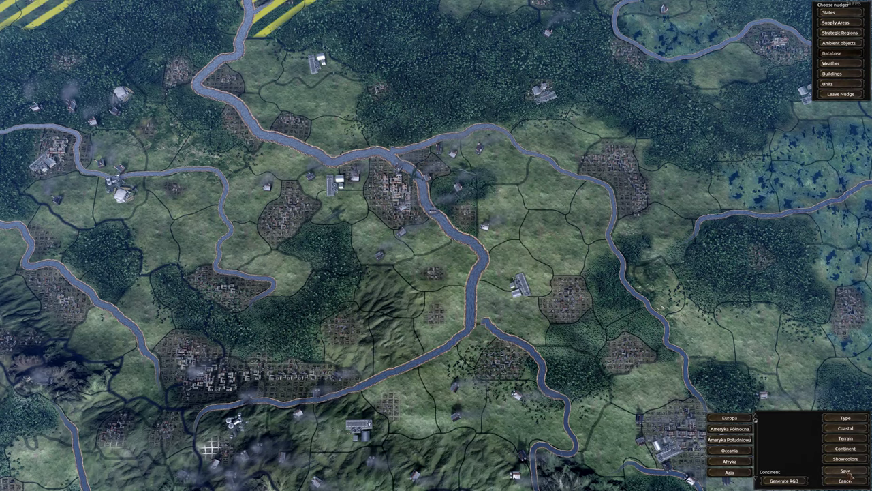
# Leave Nudge, exit the game and open the bbsm mod folder in File Explorer.
pyautogui.click(839, 94)
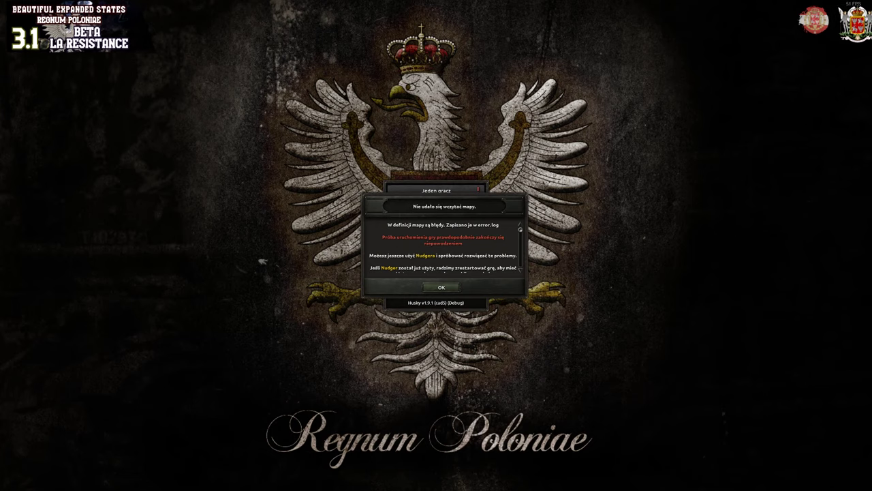
pyautogui.click(450, 287)
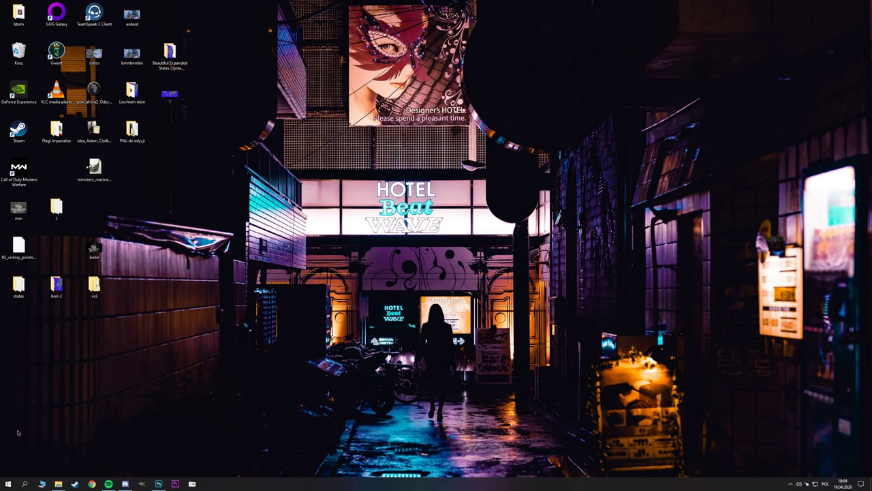
pyautogui.click(8, 483)
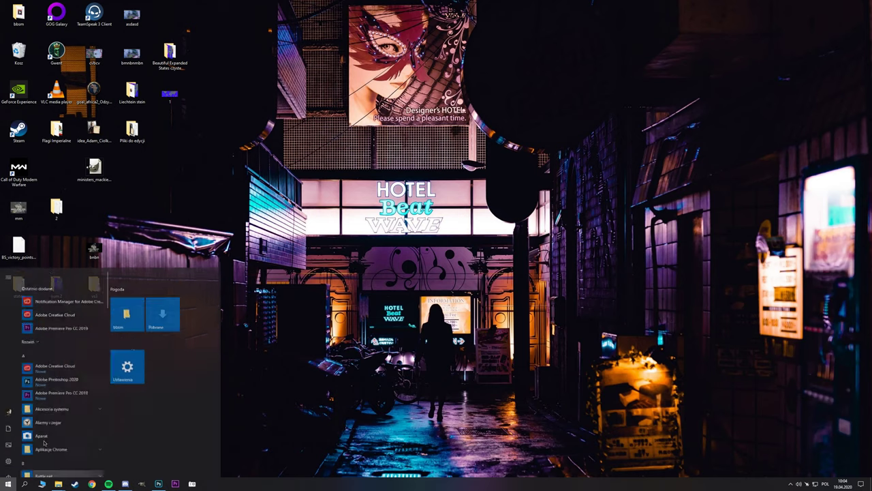
pyautogui.click(59, 482)
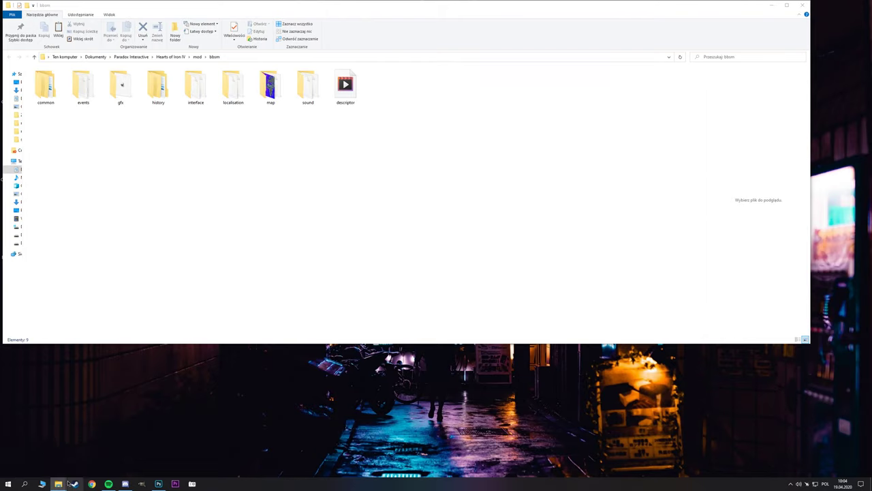
# Open the Hearts of Iron IV documents folder in a second window next to the bbsm mod folder.
pyautogui.press('super')
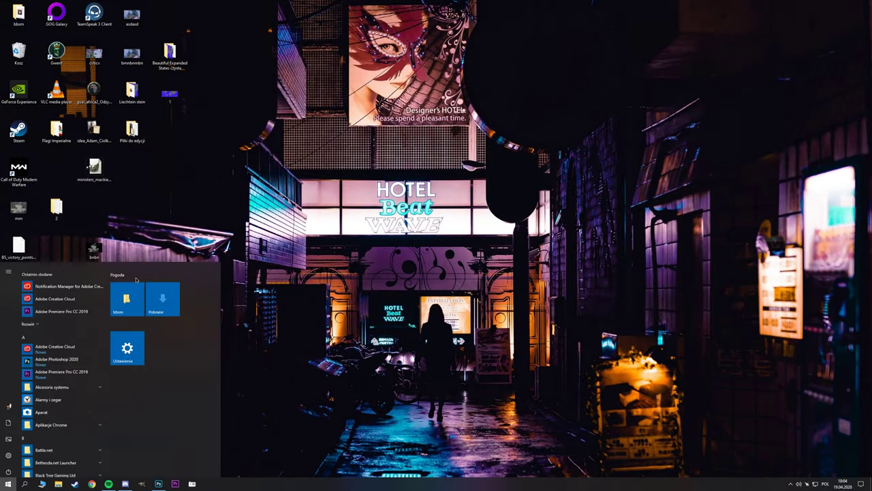
pyautogui.click(129, 294)
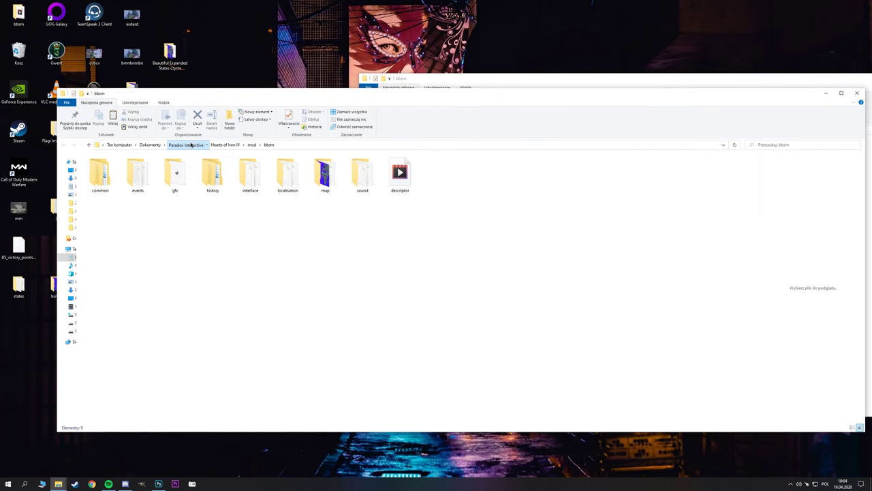
pyautogui.click(192, 145)
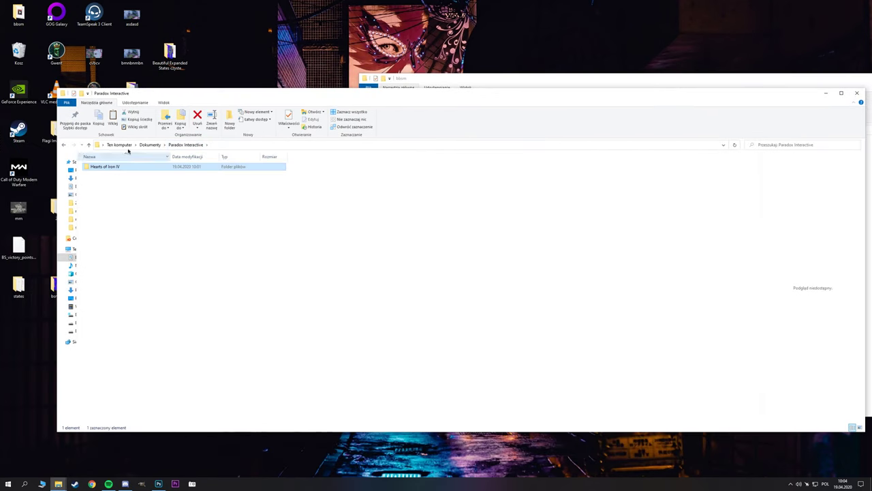
pyautogui.doubleClick(144, 168)
pyautogui.click(468, 82)
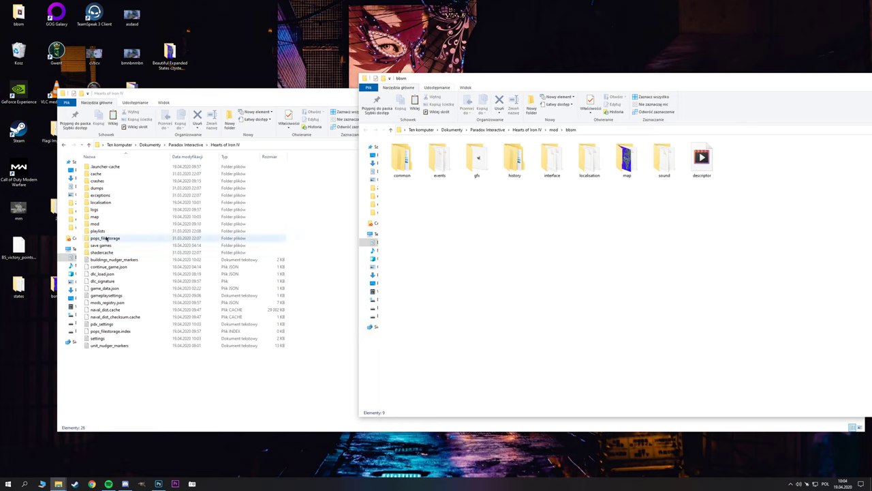
# Check the map folder generated by Nudge, then move it into the bbsm mod folder, replacing the existing files.
pyautogui.doubleClick(95, 216)
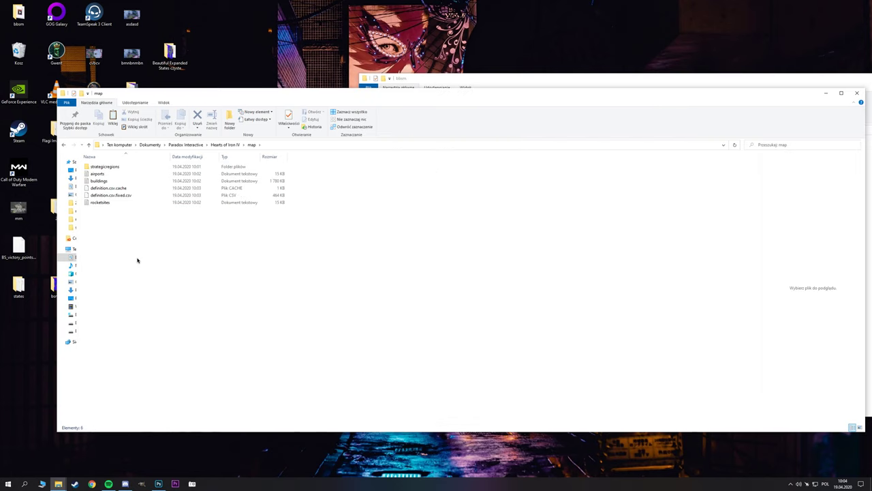
pyautogui.click(63, 144)
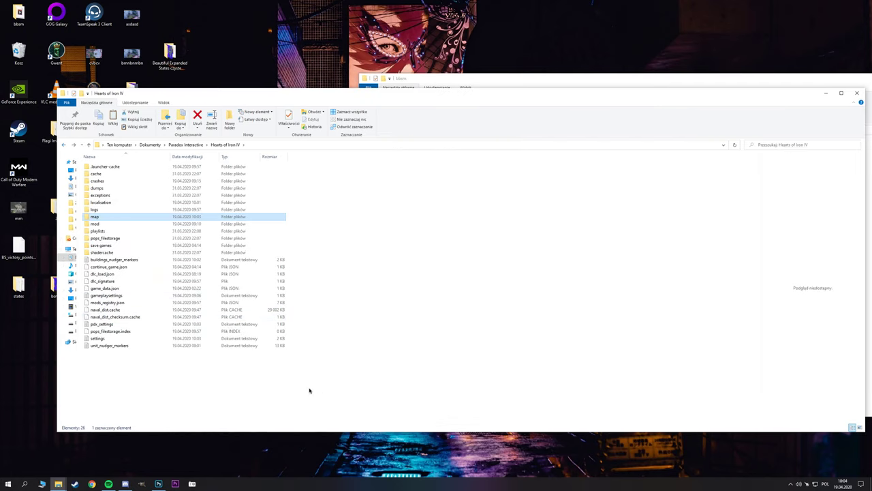
pyautogui.click(417, 81)
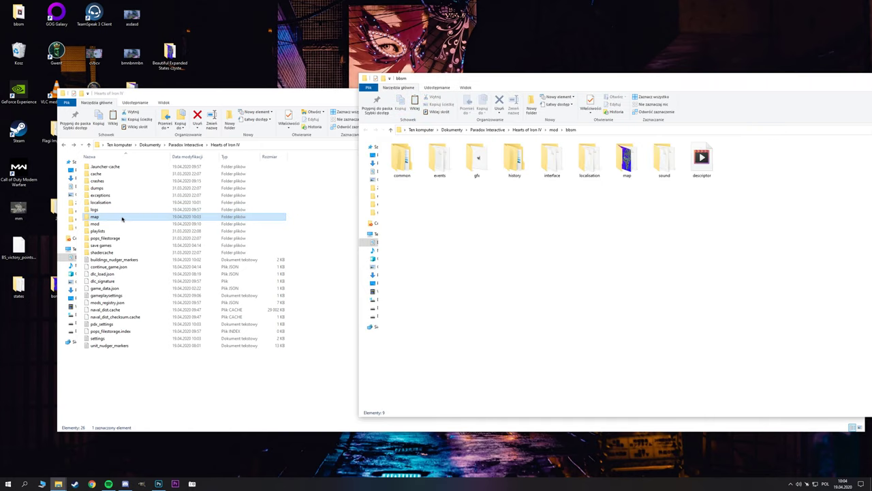
pyautogui.moveTo(121, 217); pyautogui.dragTo(623, 240)
pyautogui.click(419, 195)
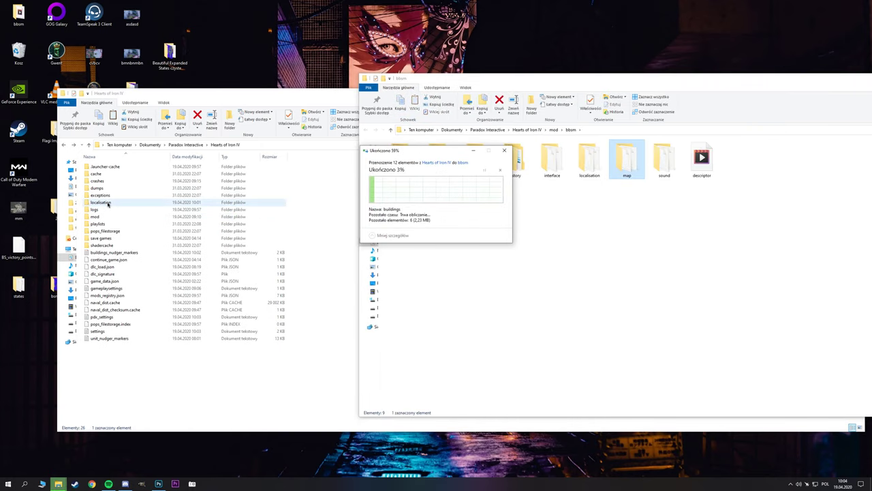
# Rename the generated strategic region names file in the localisation folder to BES_strategic_region_names_l_polish.yml.
pyautogui.doubleClick(103, 202)
pyautogui.click(109, 168)
pyautogui.rightClick(109, 167)
pyautogui.click(163, 296)
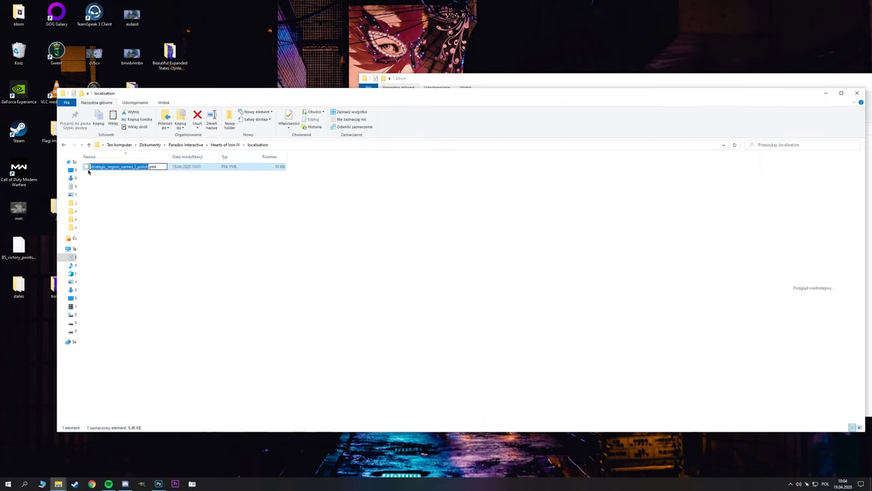
pyautogui.click(90, 167)
pyautogui.write('BES_')
pyautogui.press('Return')
# Move the generated localisation folder into the bbsm mod folder, replacing the existing file.
pyautogui.click(65, 145)
pyautogui.moveTo(515, 74); pyautogui.dragTo(501, 28)
pyautogui.moveTo(120, 197); pyautogui.dragTo(372, 204)
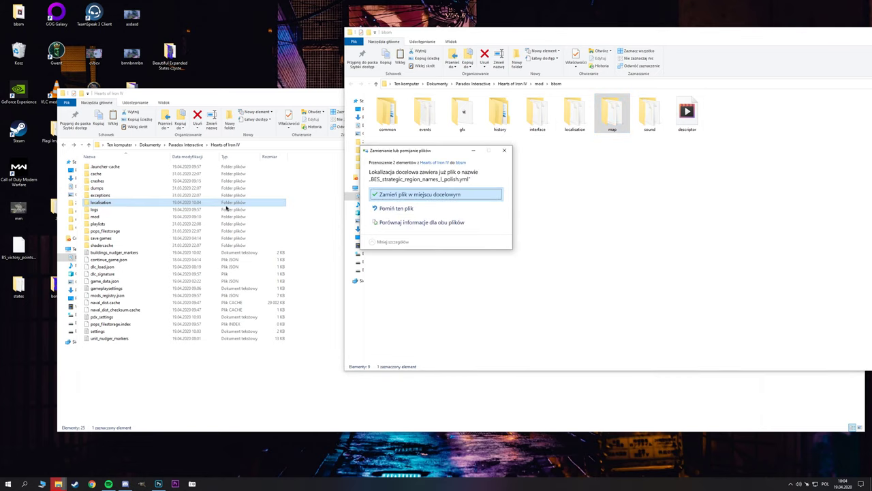
pyautogui.click(420, 195)
# Delete the old definition.csv from the bbsm mod's map folder.
pyautogui.doubleClick(612, 115)
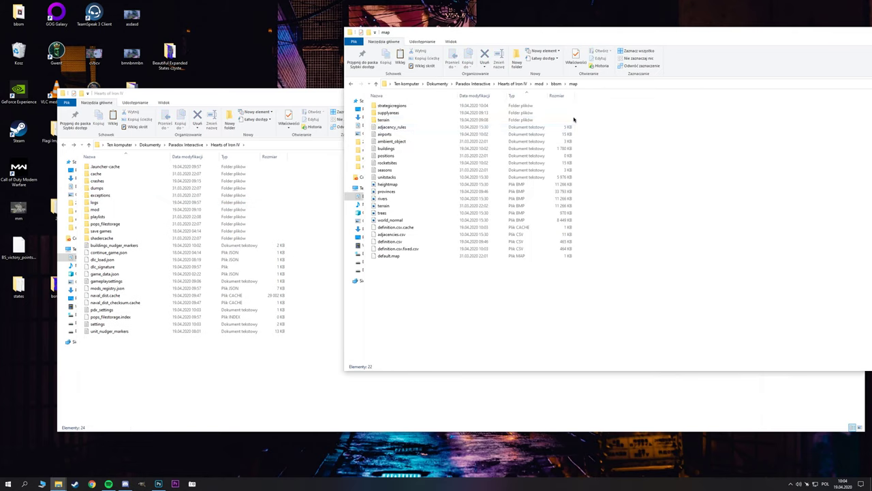
pyautogui.rightClick(415, 245)
pyautogui.click(448, 381)
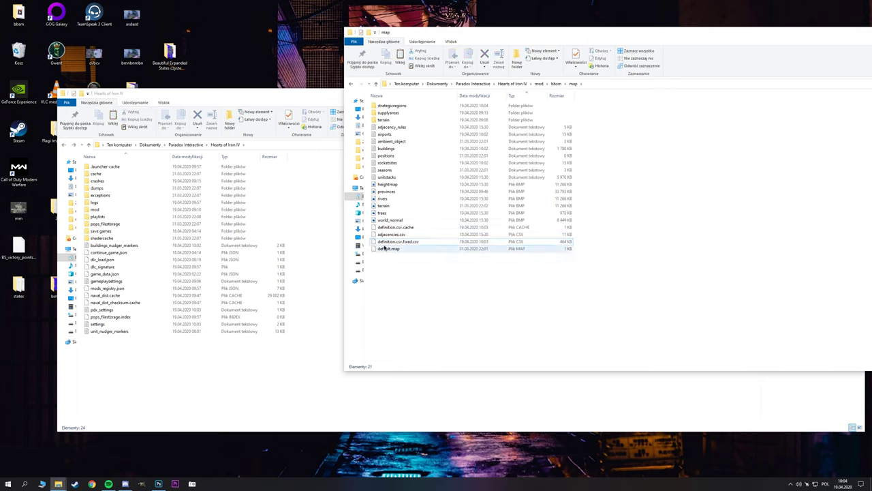
# Try to rename definition.csv.fixed.csv in the mod's map folder and relaunch Hearts of Iron IV.
pyautogui.click(394, 242)
pyautogui.rightClick(398, 243)
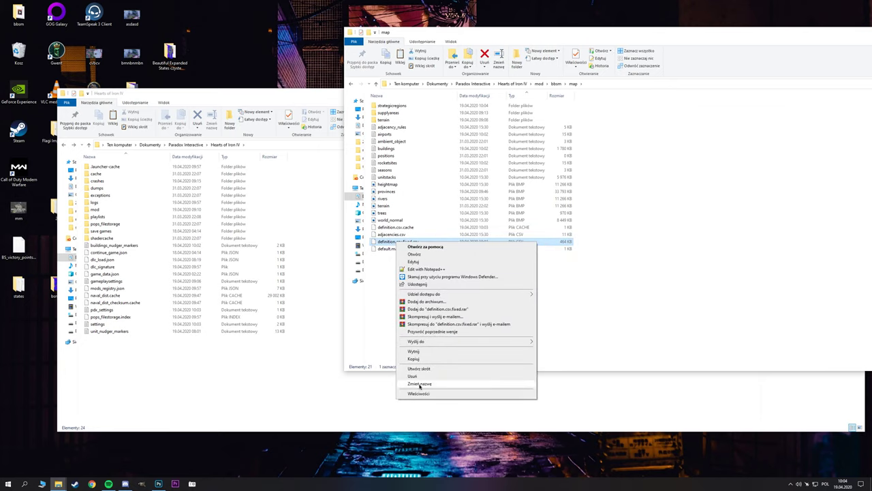
pyautogui.click(208, 483)
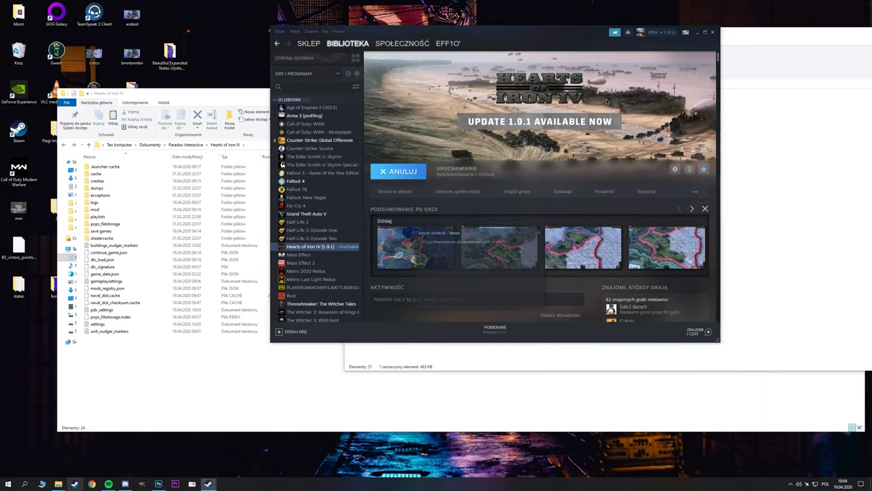
pyautogui.click(713, 33)
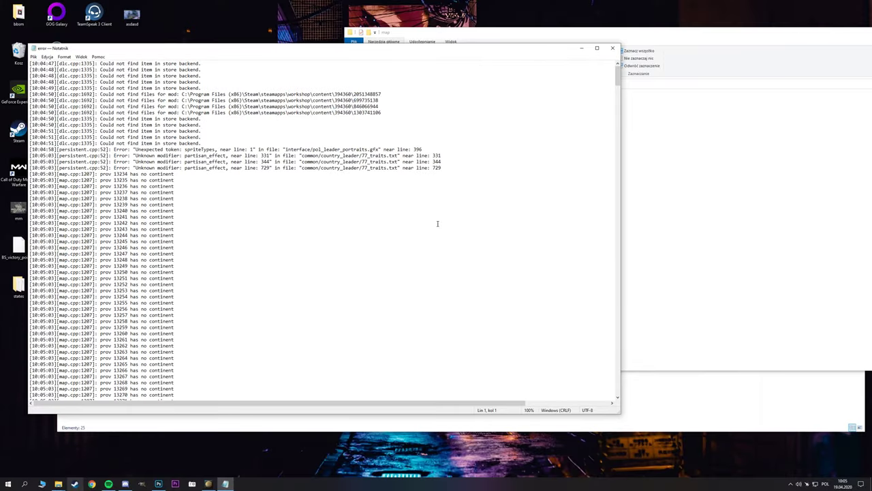
# Review the map errors in the error log, compare them with the mod's map folder and close the log.
pyautogui.scroll(-20, 205, 175)
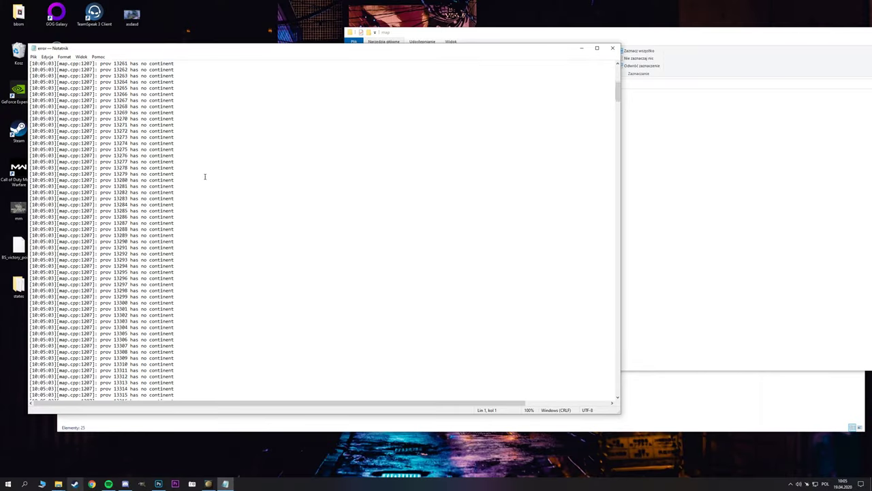
pyautogui.click(615, 43)
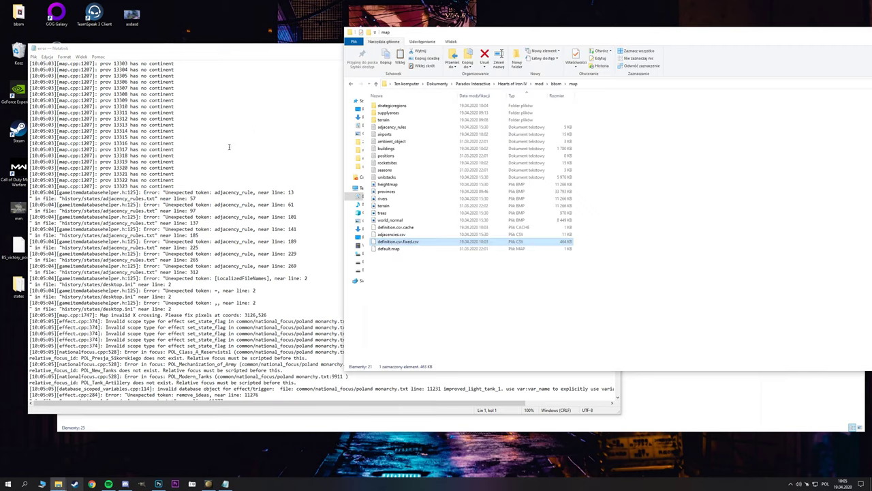
pyautogui.click(229, 146)
pyautogui.click(611, 49)
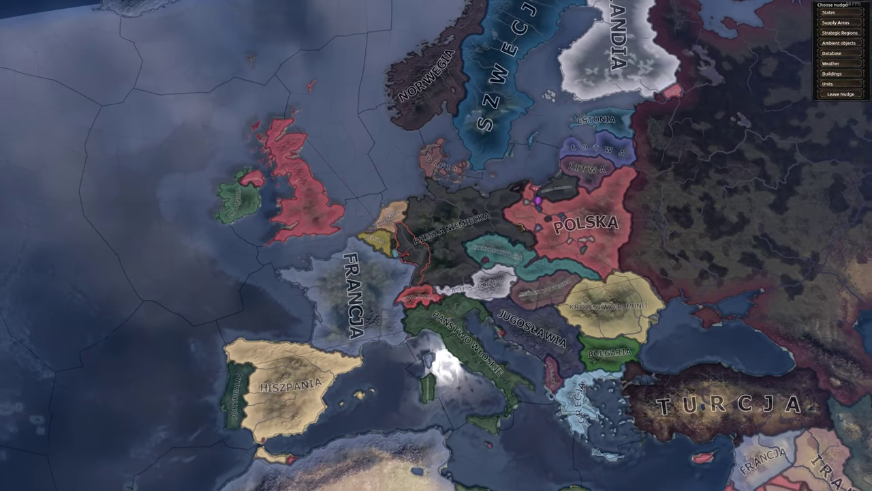
# Inspect the provinces around Poland on the Nudge map, then leave Nudge and exit the game.
pyautogui.scroll(4, 576, 223)
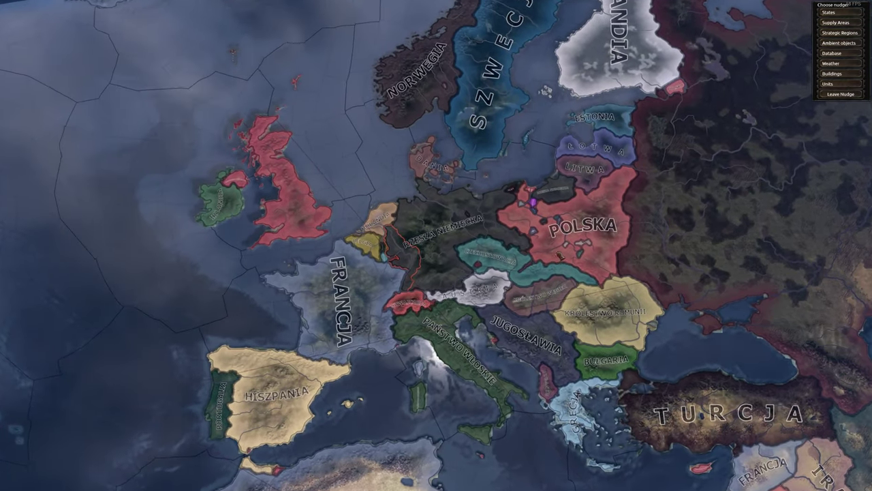
pyautogui.scroll(5, 534, 233)
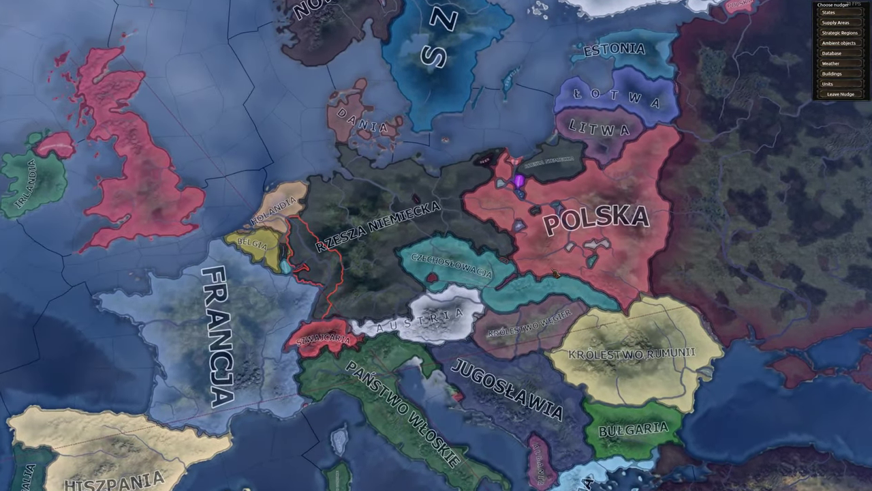
pyautogui.scroll(-5, 533, 233)
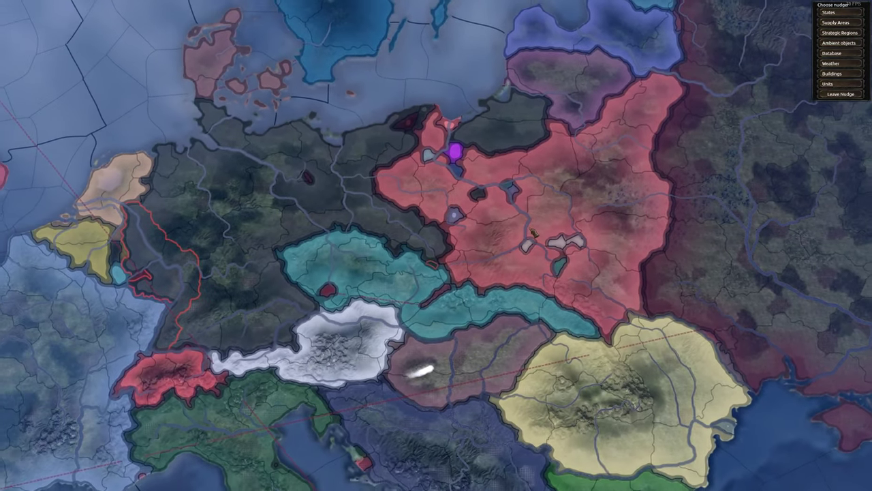
pyautogui.scroll(3, 534, 233)
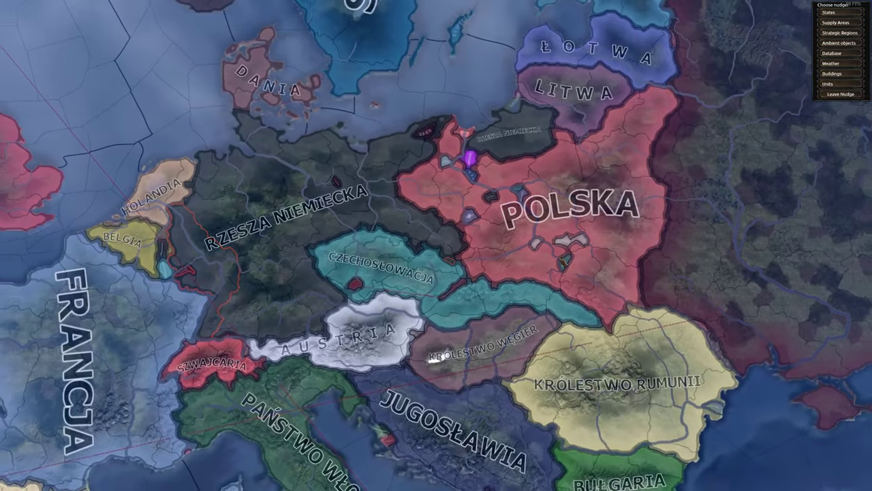
pyautogui.scroll(5, 470, 198)
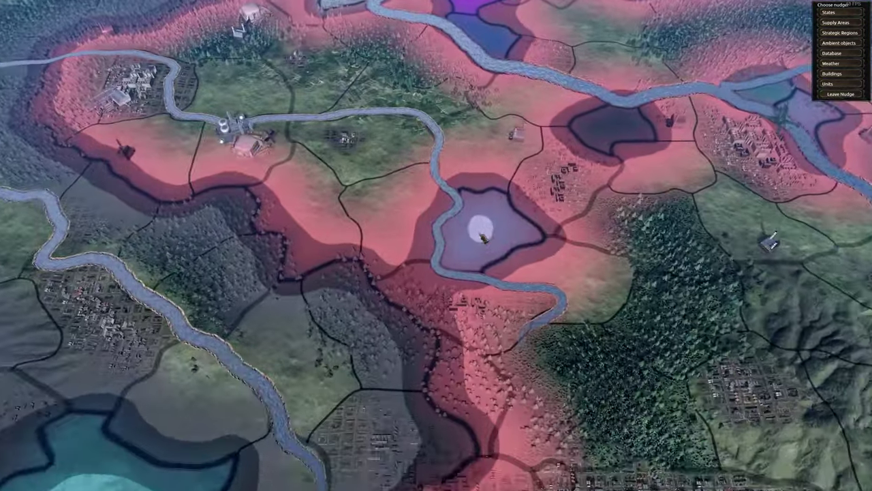
pyautogui.scroll(-6, 470, 197)
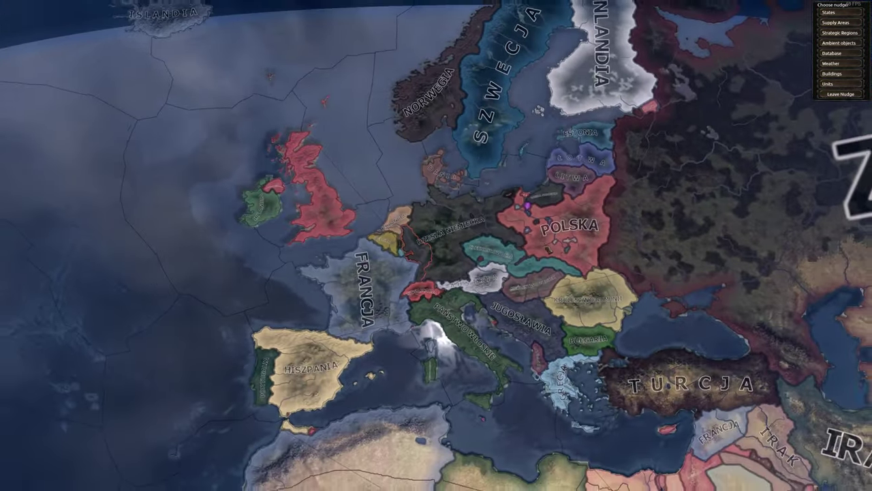
pyautogui.scroll(-3, 452, 311)
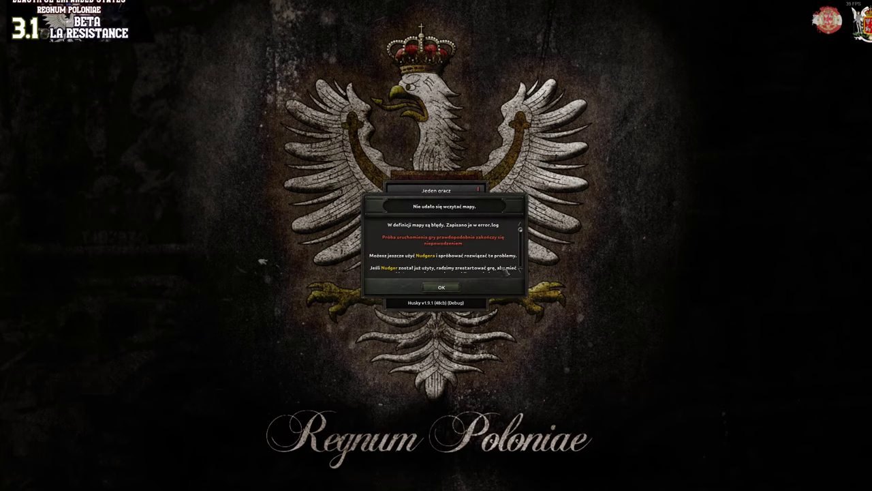
pyautogui.click(448, 286)
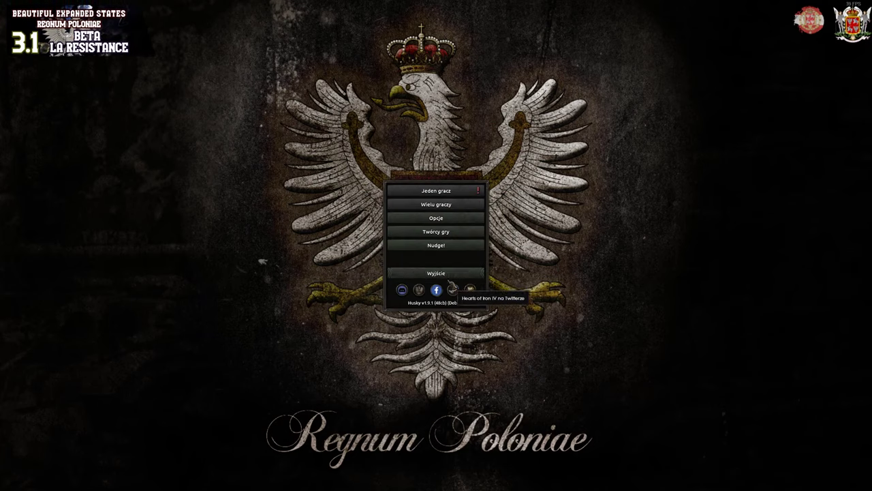
pyautogui.click(440, 272)
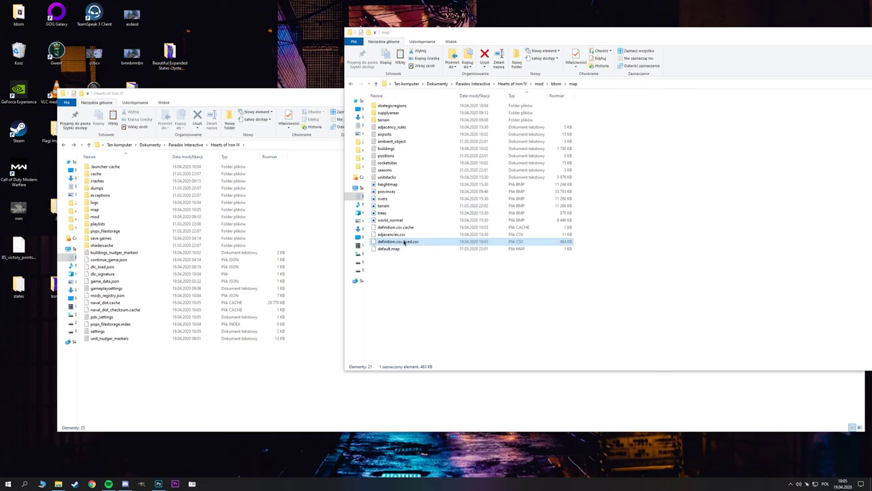
# Rename definition.csv.fixed.csv in the mod's map folder to definition.csv.
pyautogui.rightClick(404, 242)
pyautogui.click(443, 384)
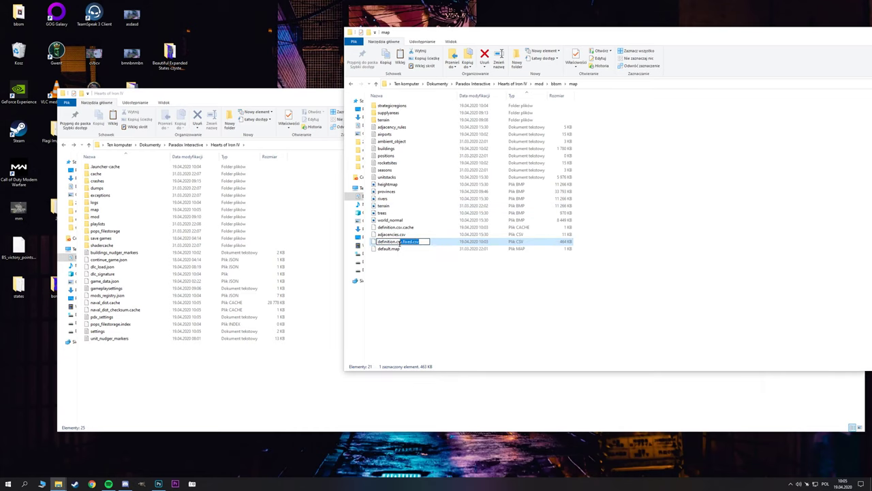
pyautogui.press('BackSpace')
pyautogui.click(411, 290)
# Launch Hearts of Iron IV from Steam and start the game from its launcher.
pyautogui.click(75, 484)
pyautogui.click(390, 172)
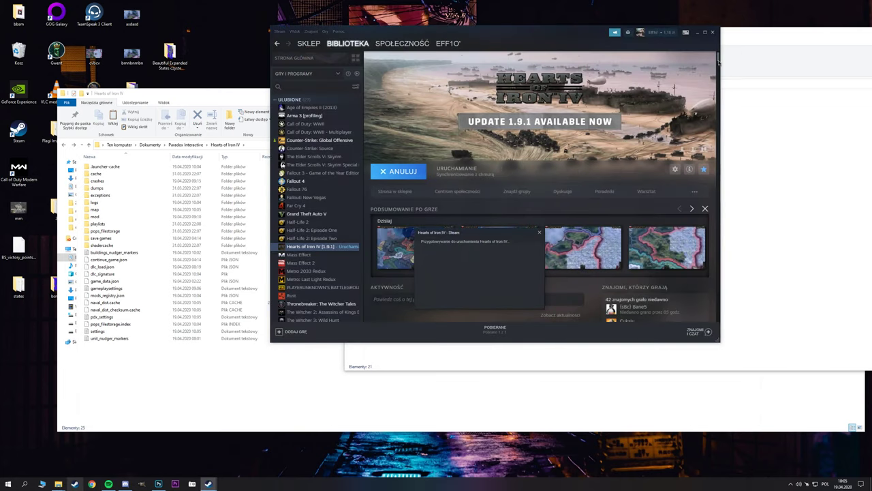
pyautogui.click(207, 484)
pyautogui.click(109, 483)
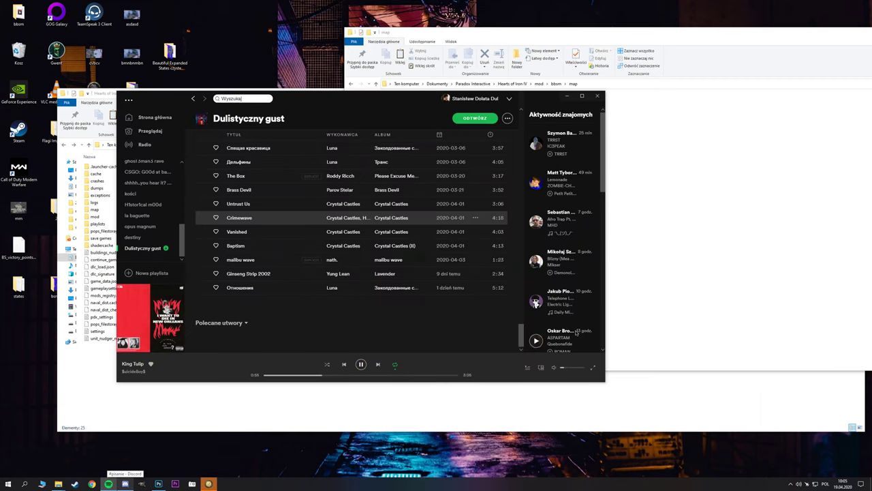
pyautogui.click(567, 95)
pyautogui.click(296, 335)
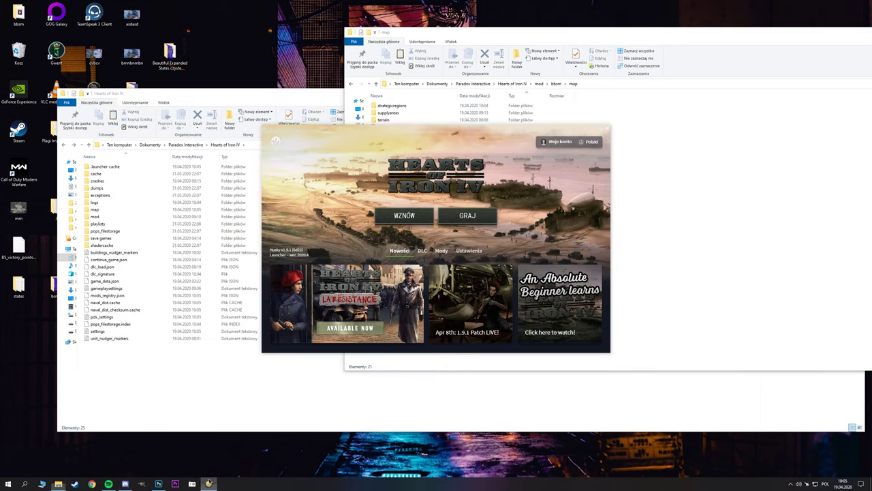
pyautogui.click(458, 218)
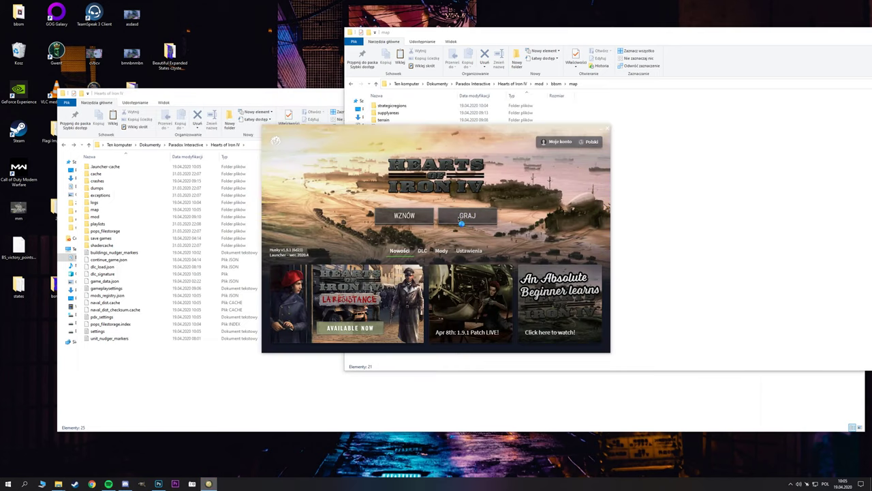